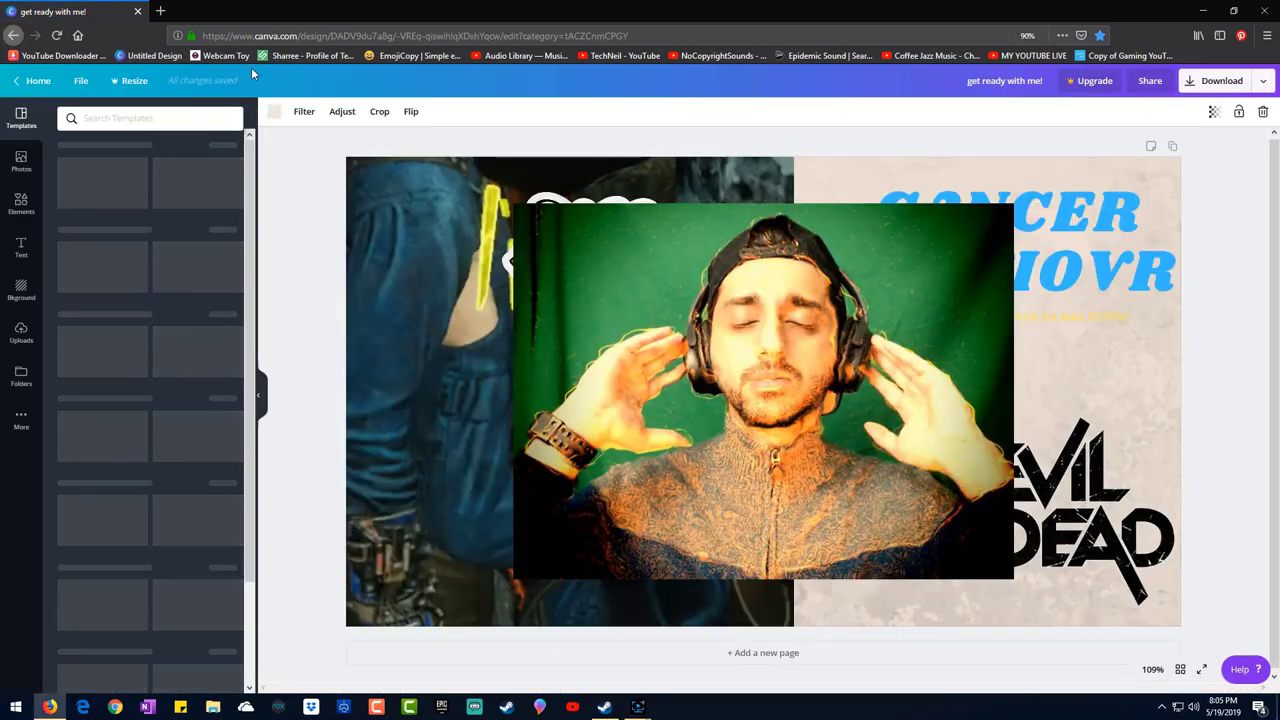
click(273, 36)
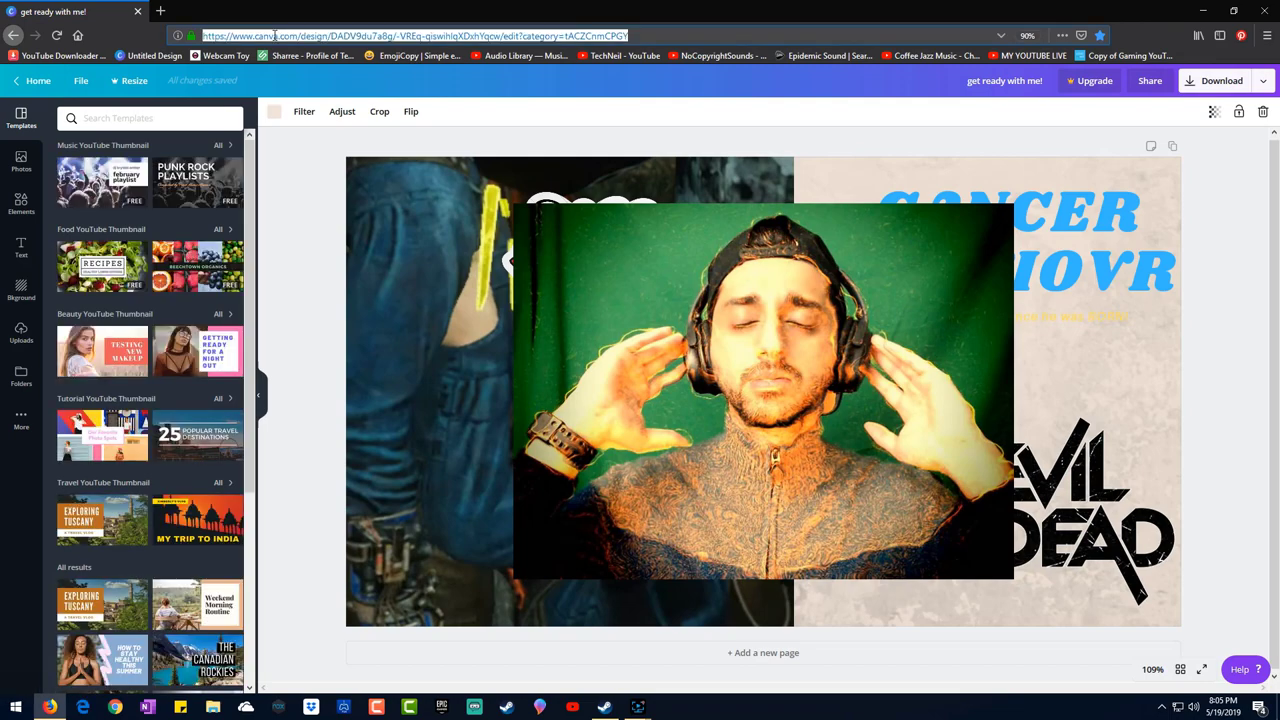
text(https://www.canva.com/)
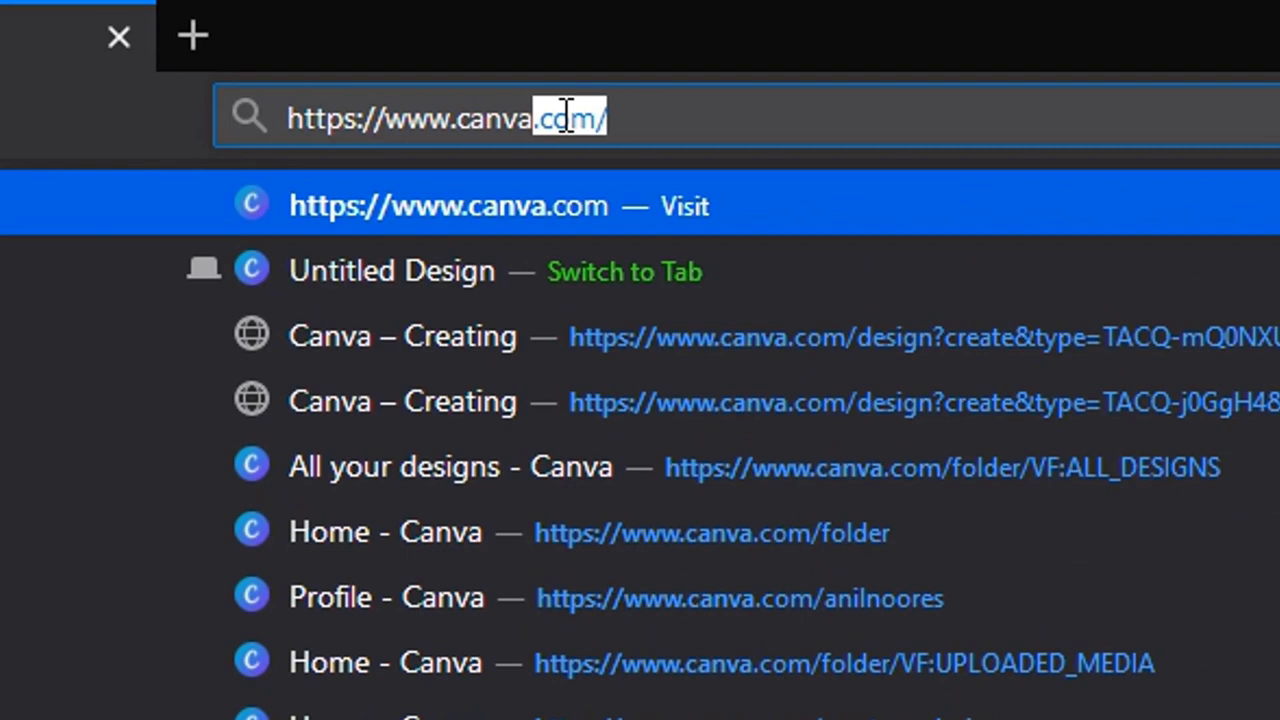
key(Return)
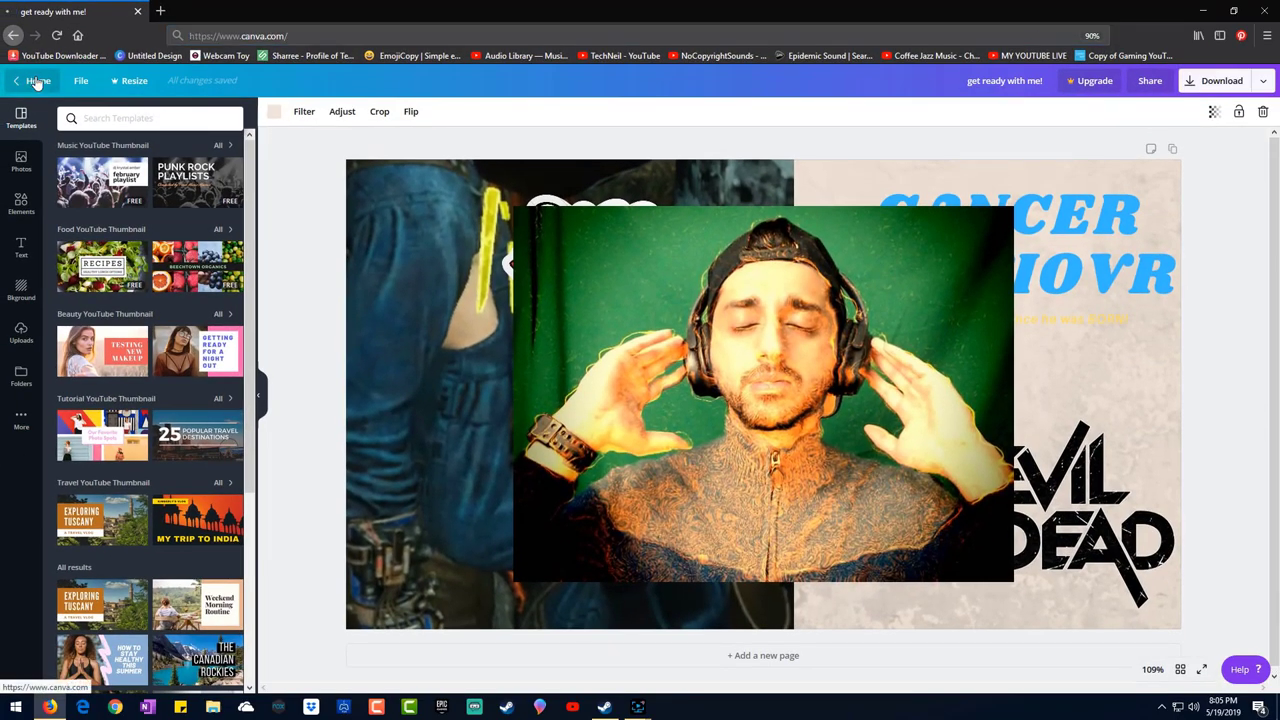
Return to Canva Home, scroll through Your designs, then back up to Create a design.
click(38, 80)
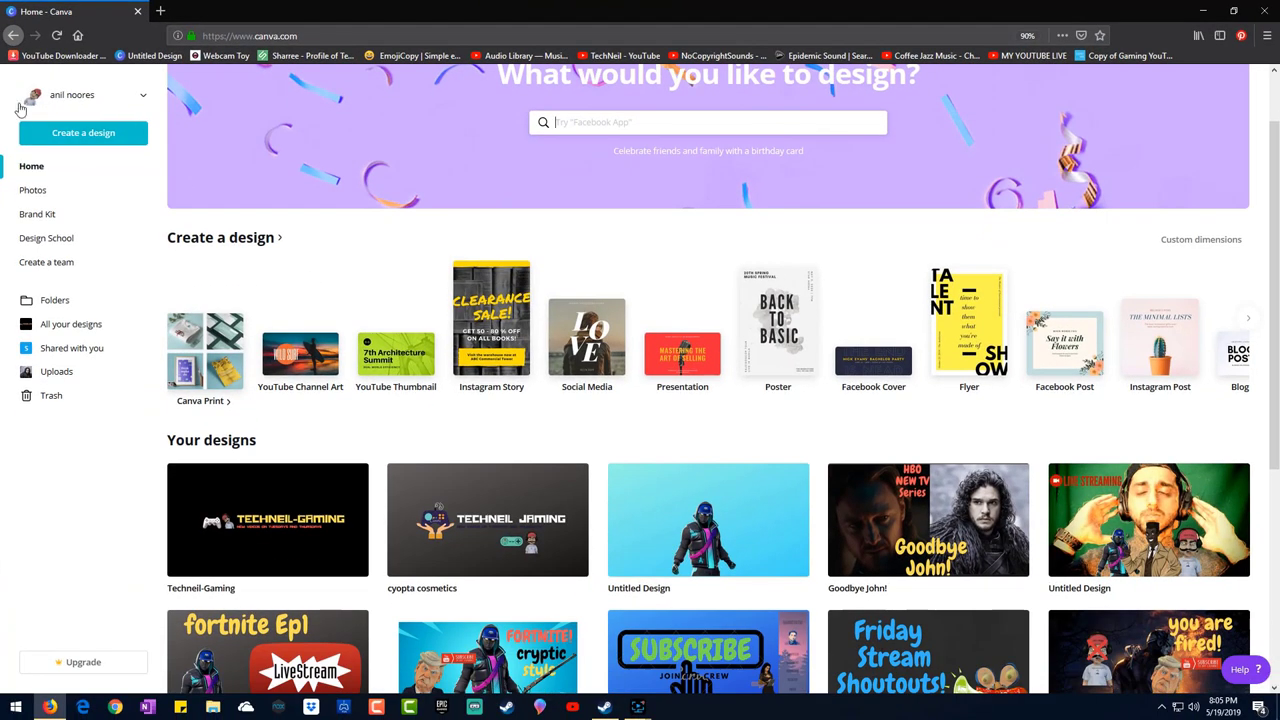
scroll(470, 432, down, 2)
scroll(470, 432, down, 2)
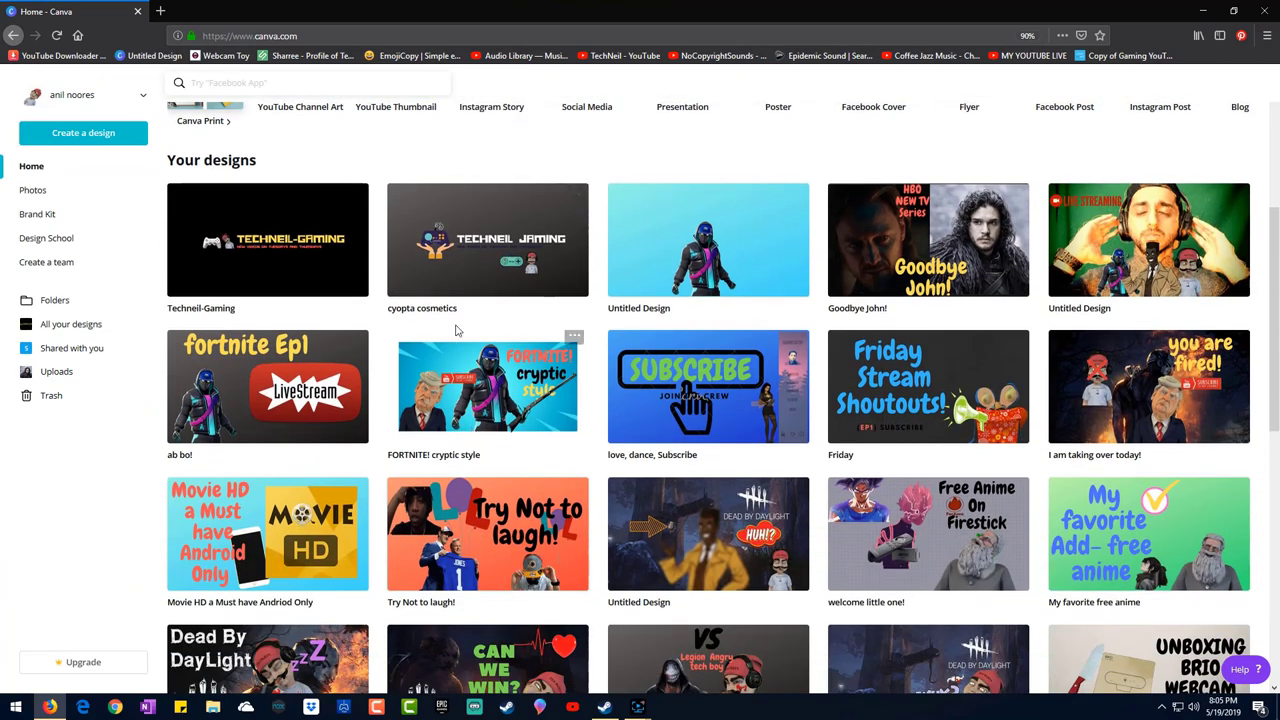
scroll(257, 266, down, 3)
scroll(305, 288, down, 3)
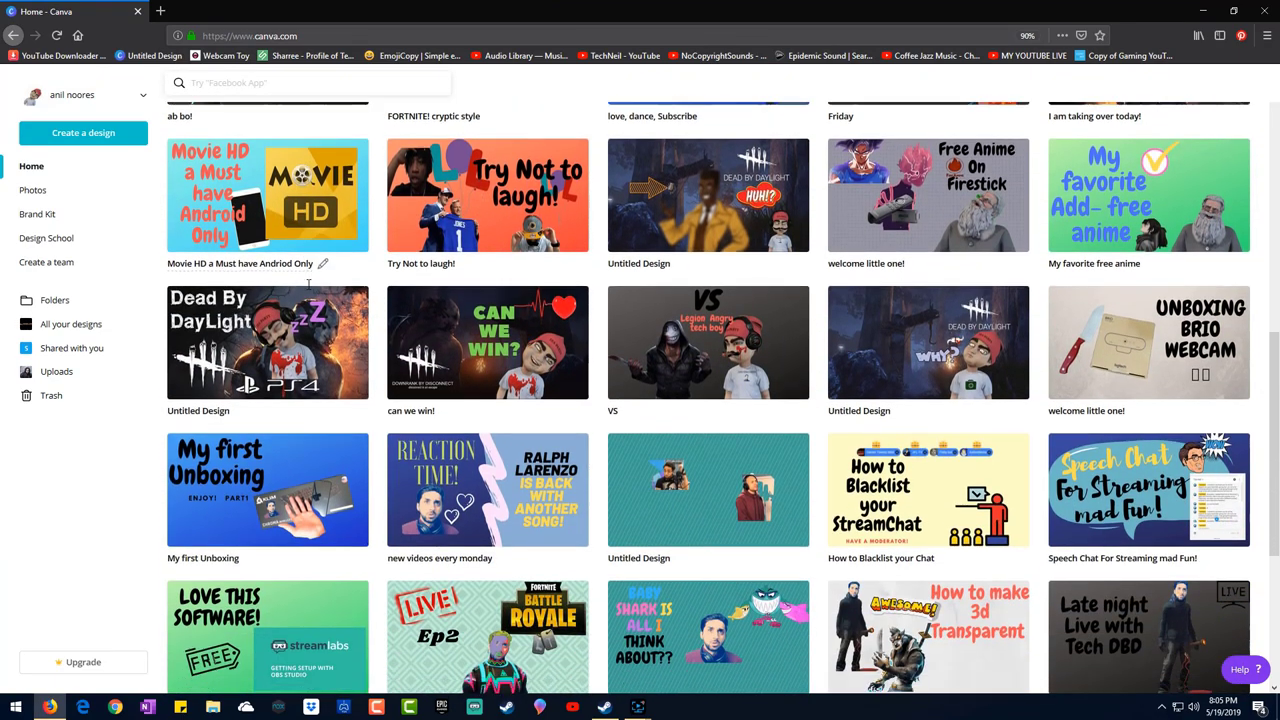
scroll(308, 289, down, 5)
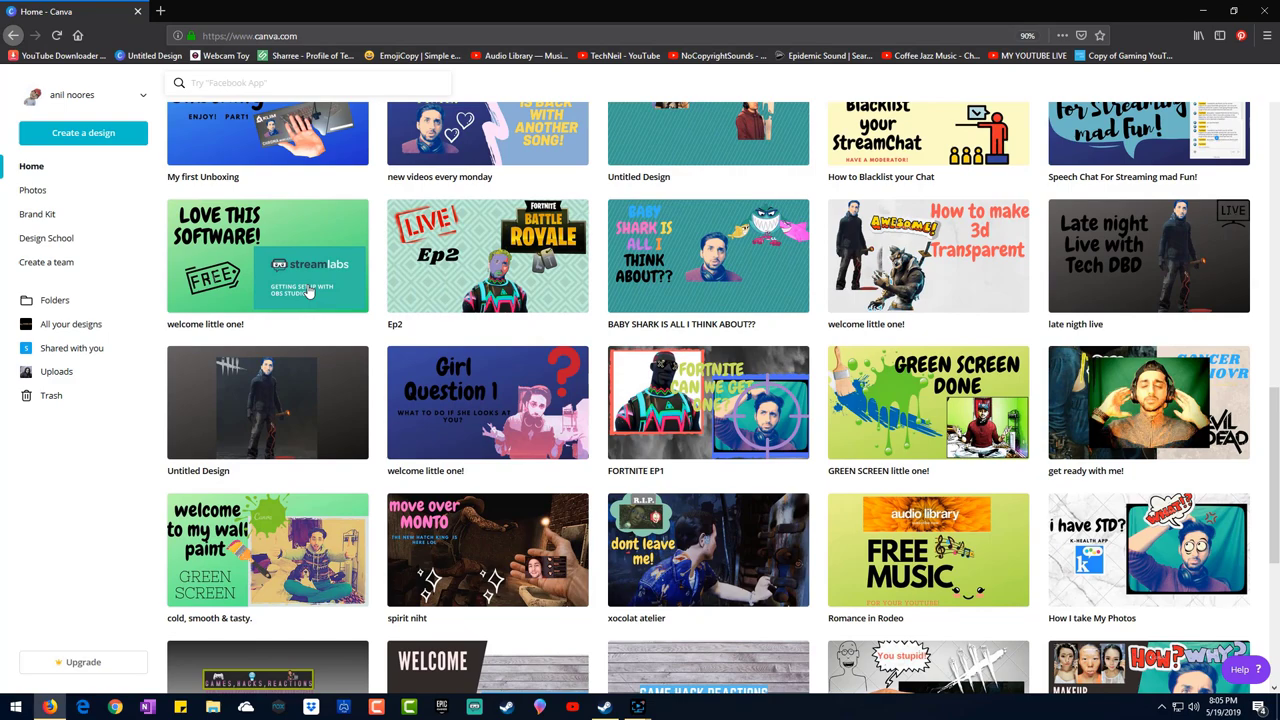
scroll(308, 292, down, 2)
scroll(309, 289, up, 3)
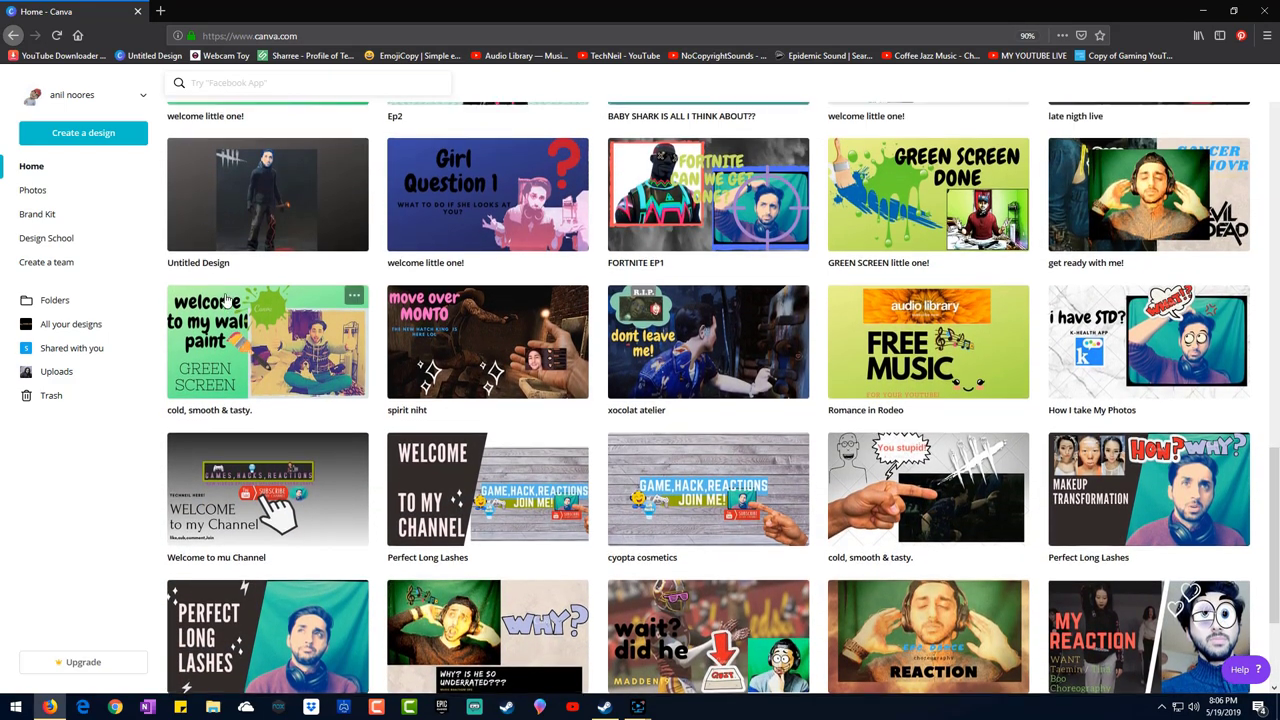
scroll(225, 290, up, 8)
scroll(222, 298, up, 3)
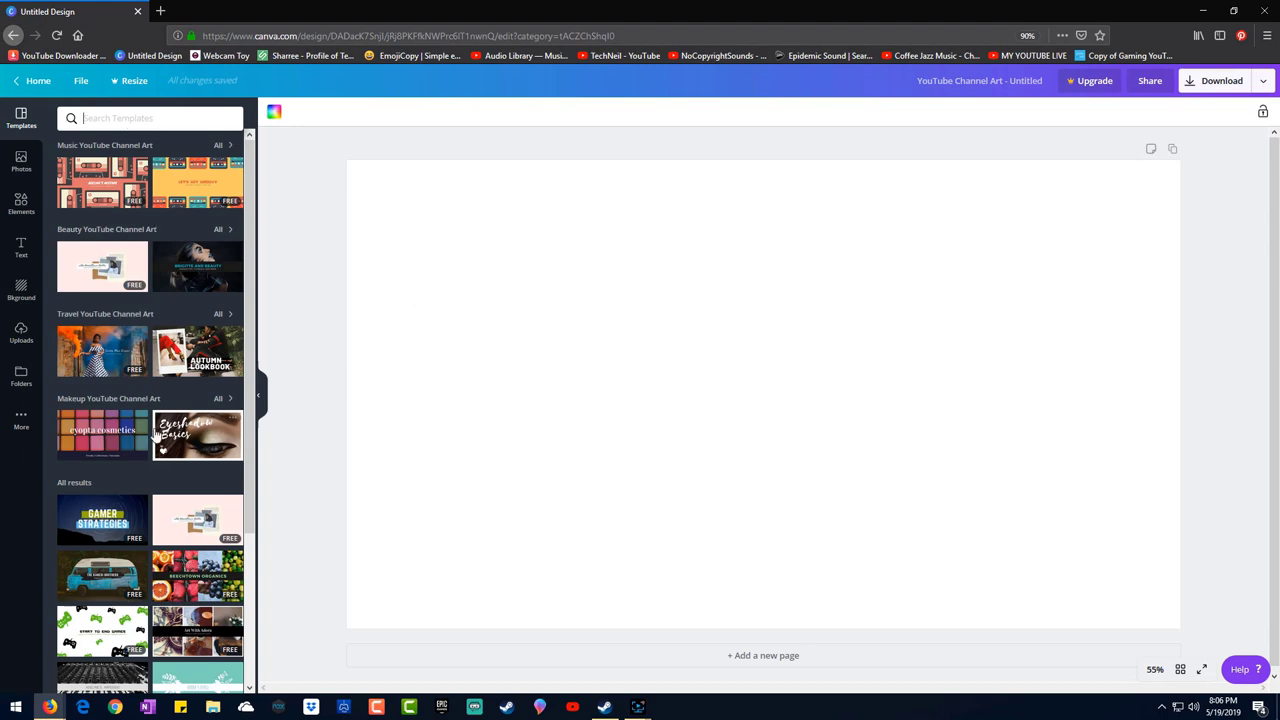
Search the YouTube Channel Art templates for 'gaming'.
scroll(155, 376, down, 5)
scroll(155, 376, up, 3)
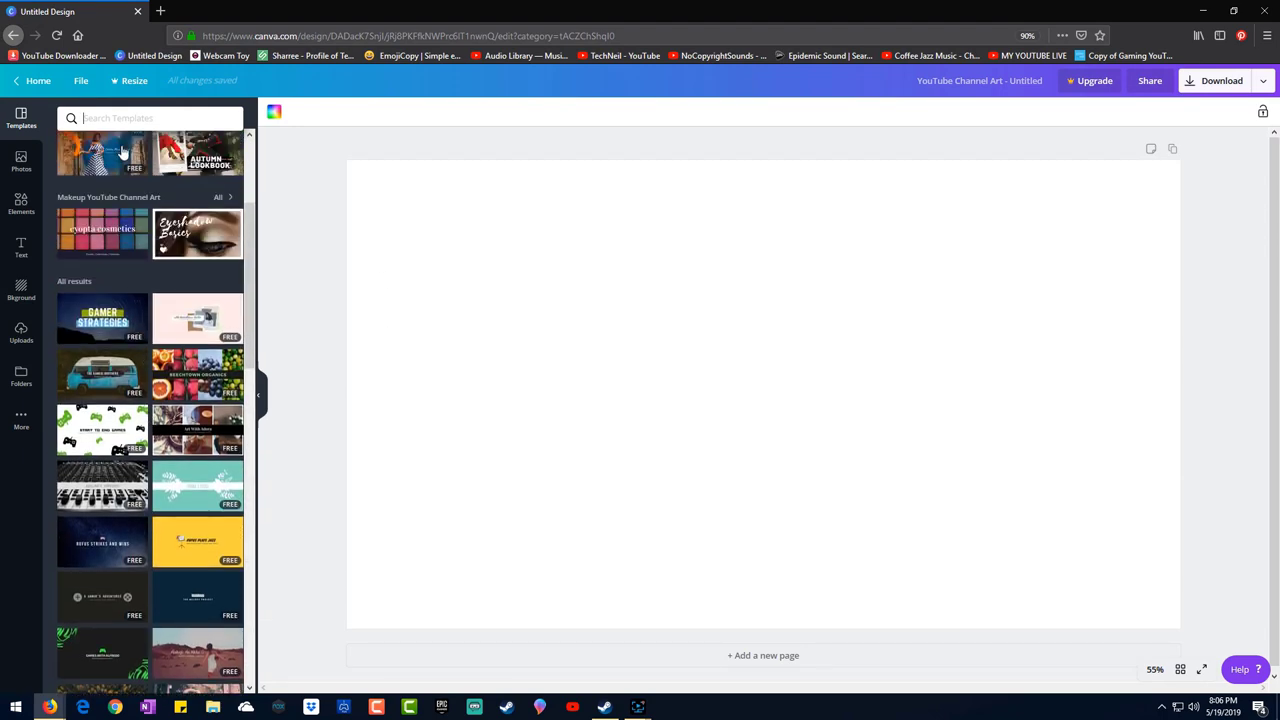
click(118, 119)
text(gaming)
key(Return)
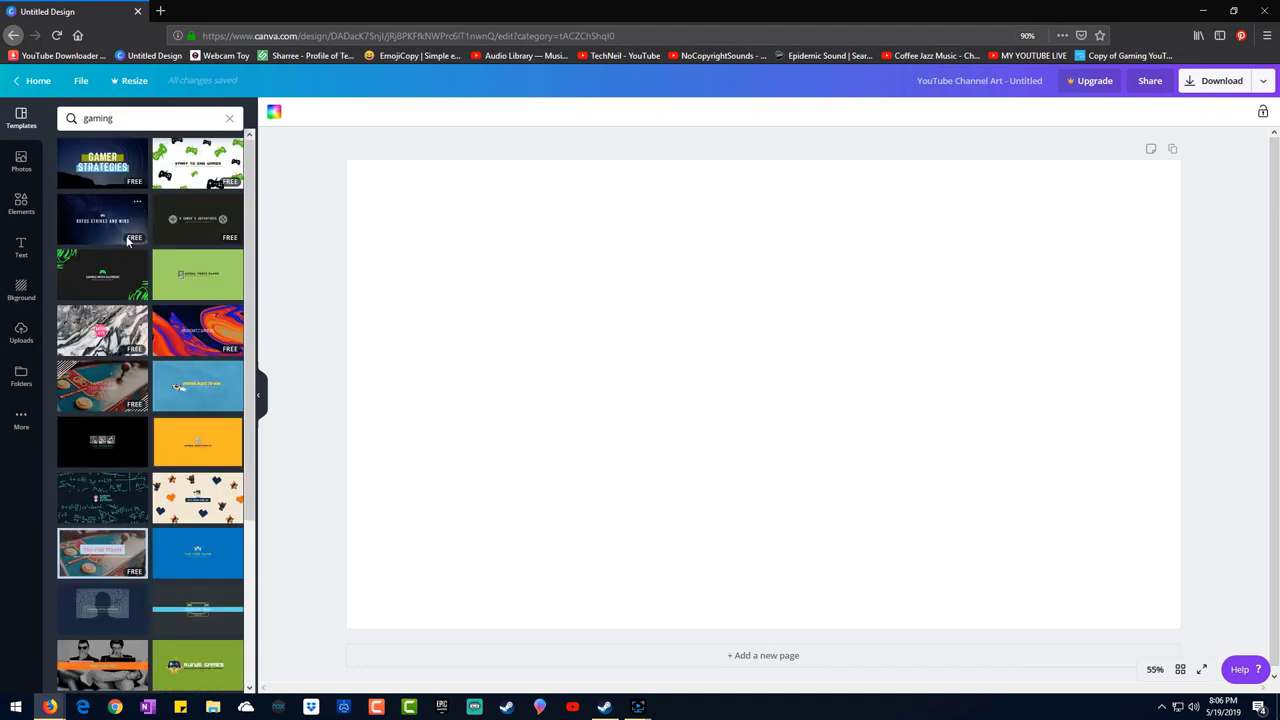
scroll(128, 240, down, 3)
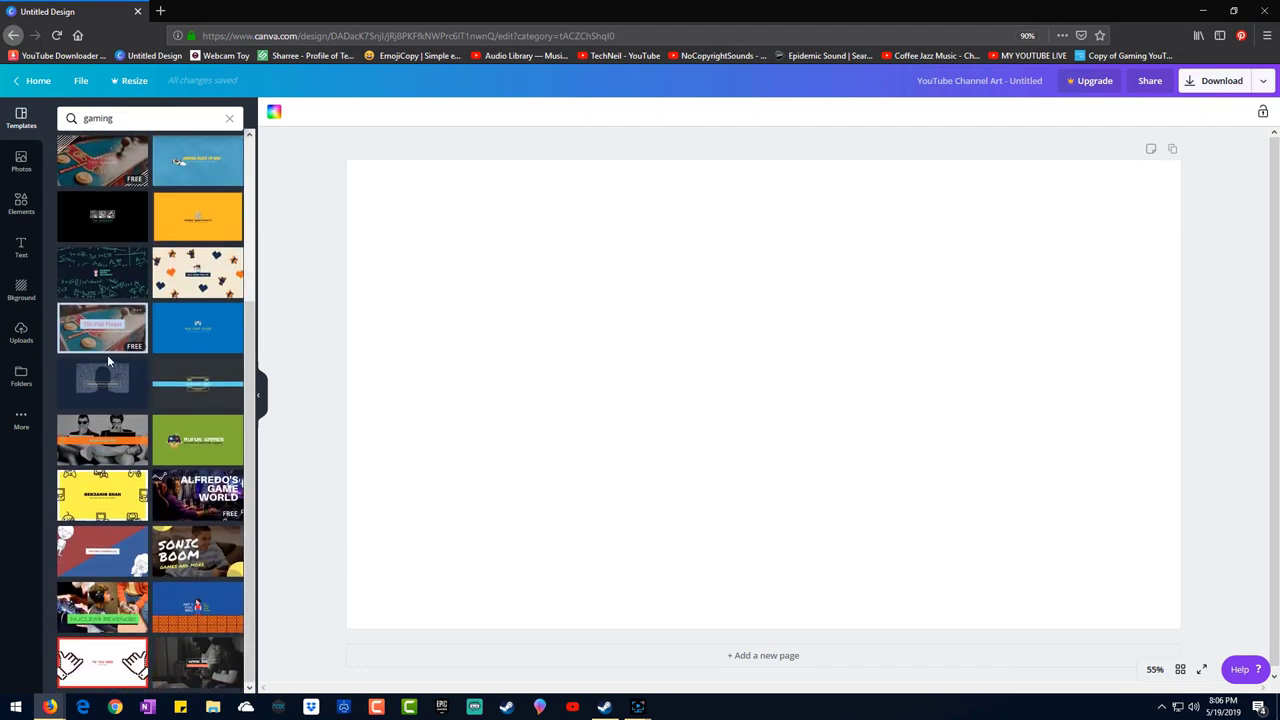
click(192, 620)
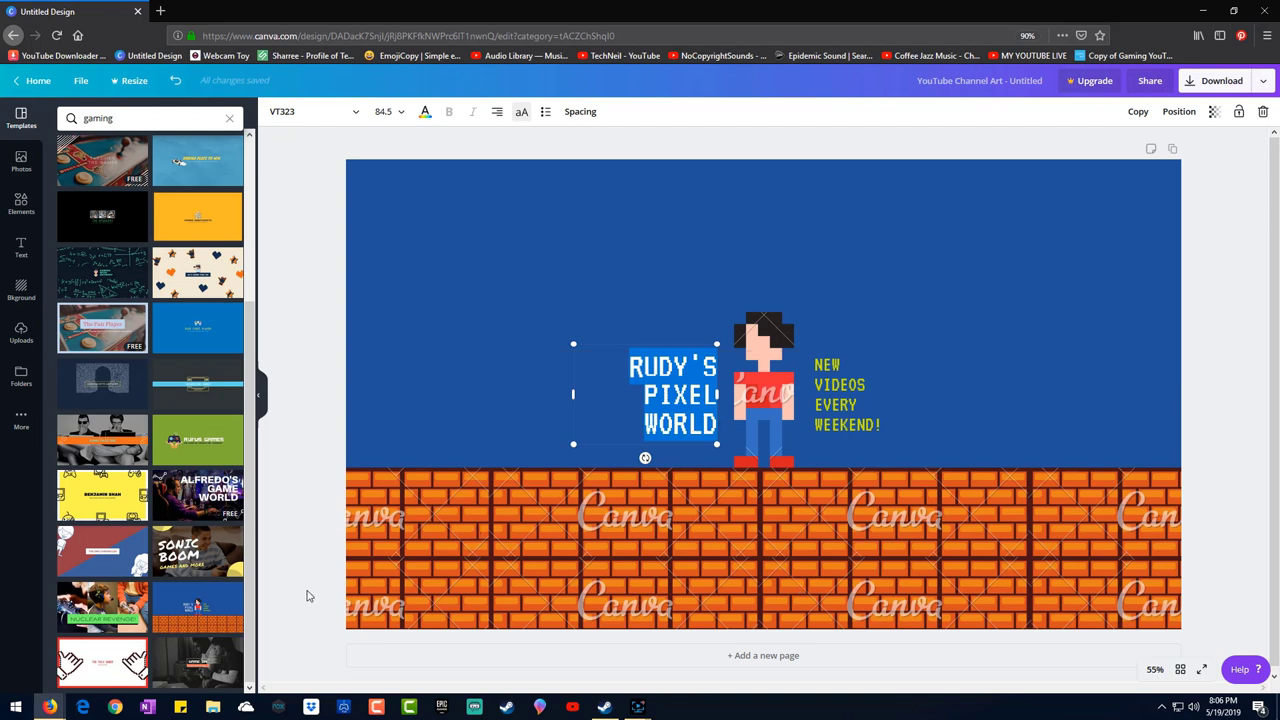
click(226, 432)
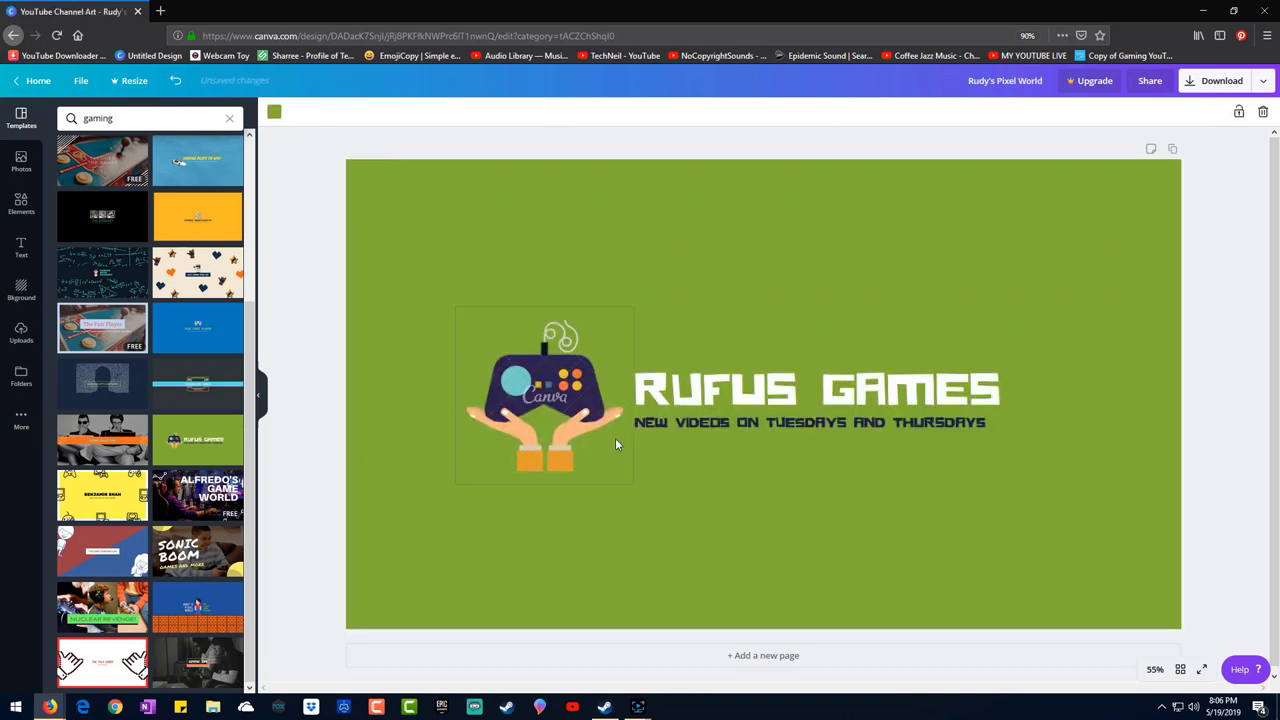
click(750, 385)
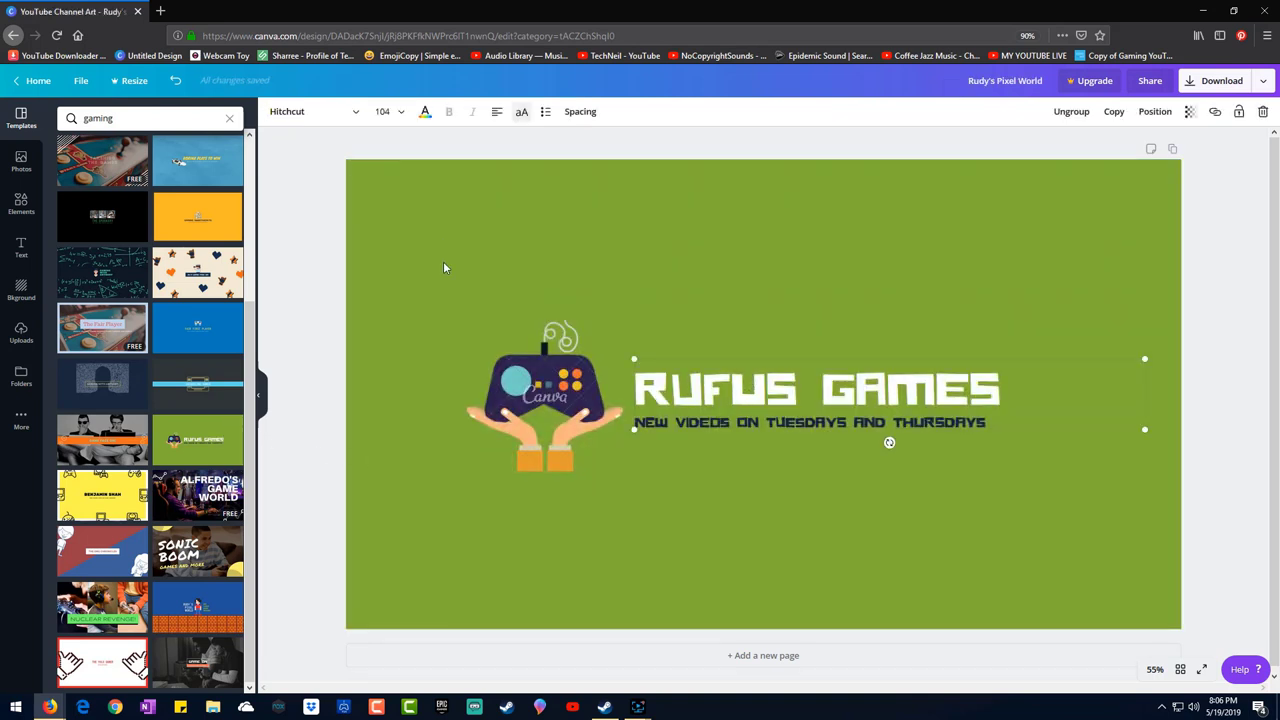
click(864, 557)
click(761, 395)
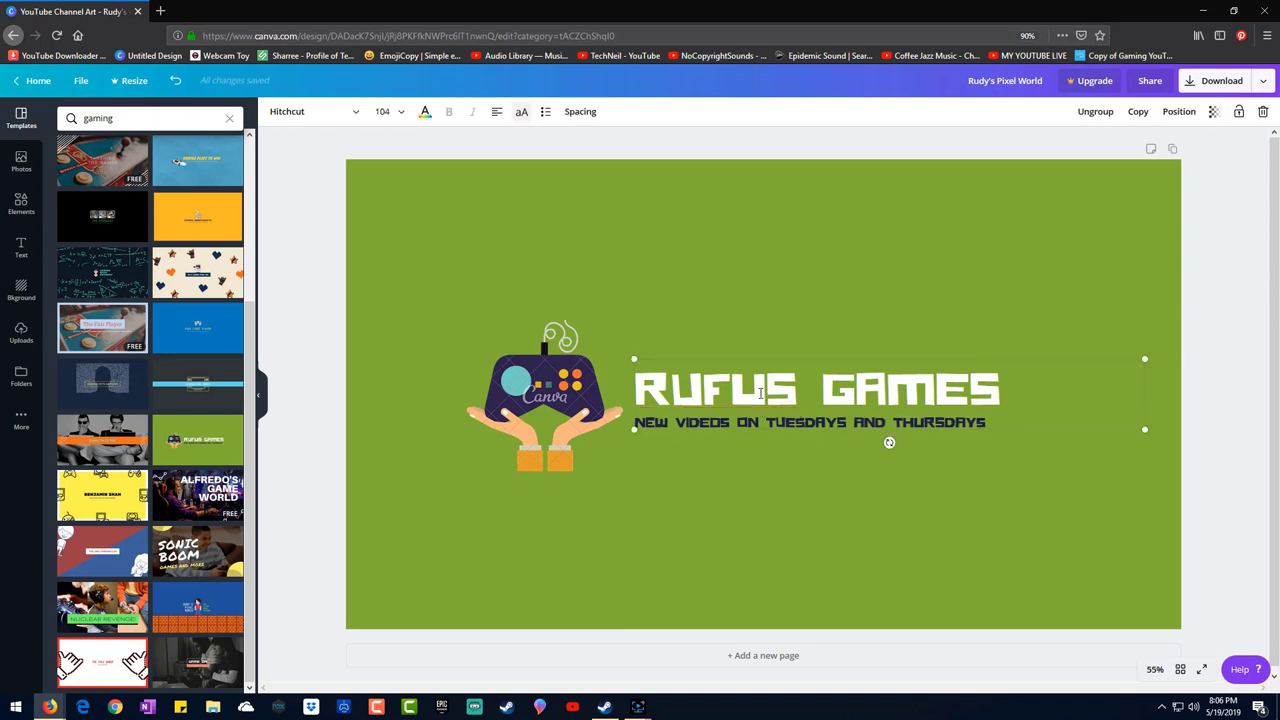
click(969, 538)
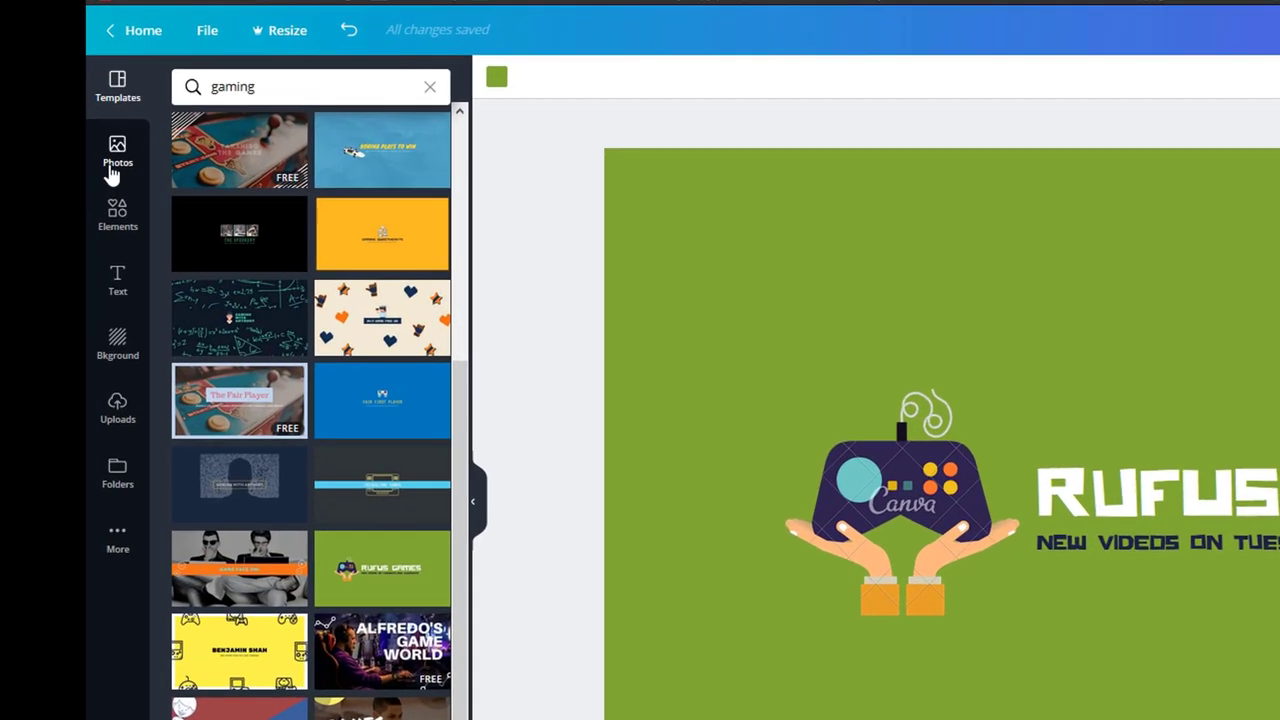
Try waterfall, wood and light blue gradient backgrounds, settling on blue diagonal stripes.
click(21, 160)
click(140, 237)
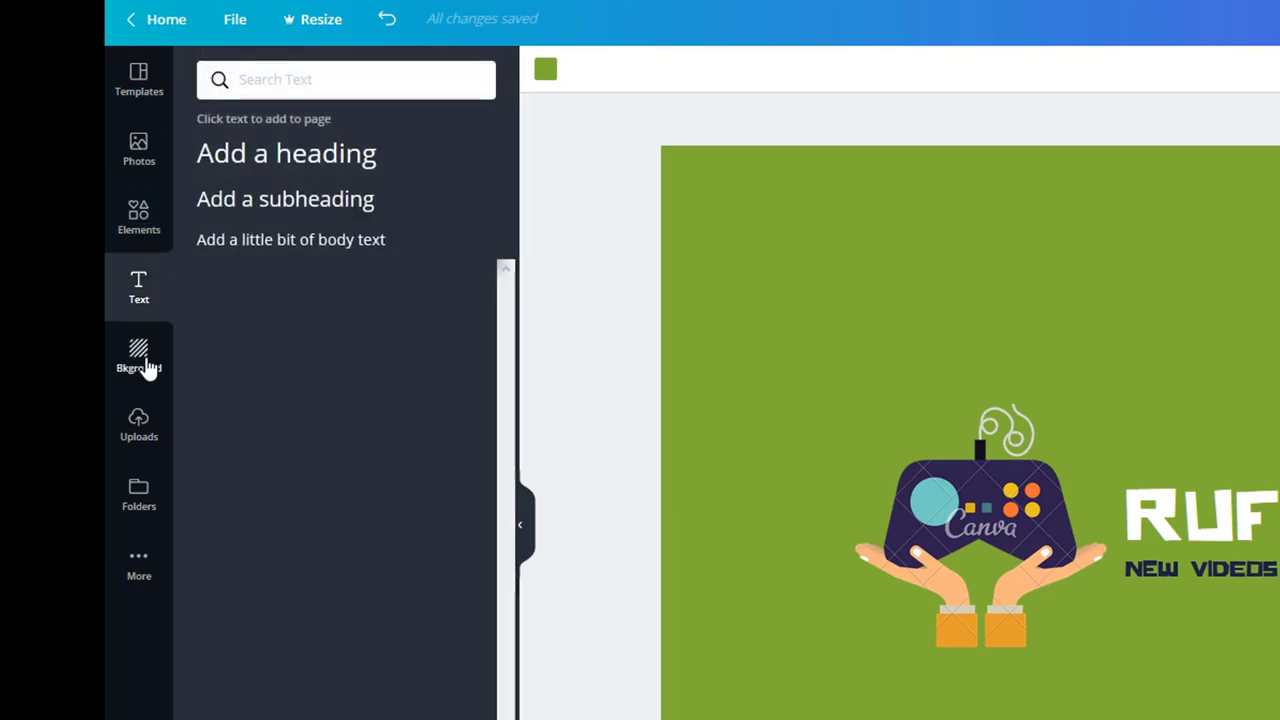
click(140, 360)
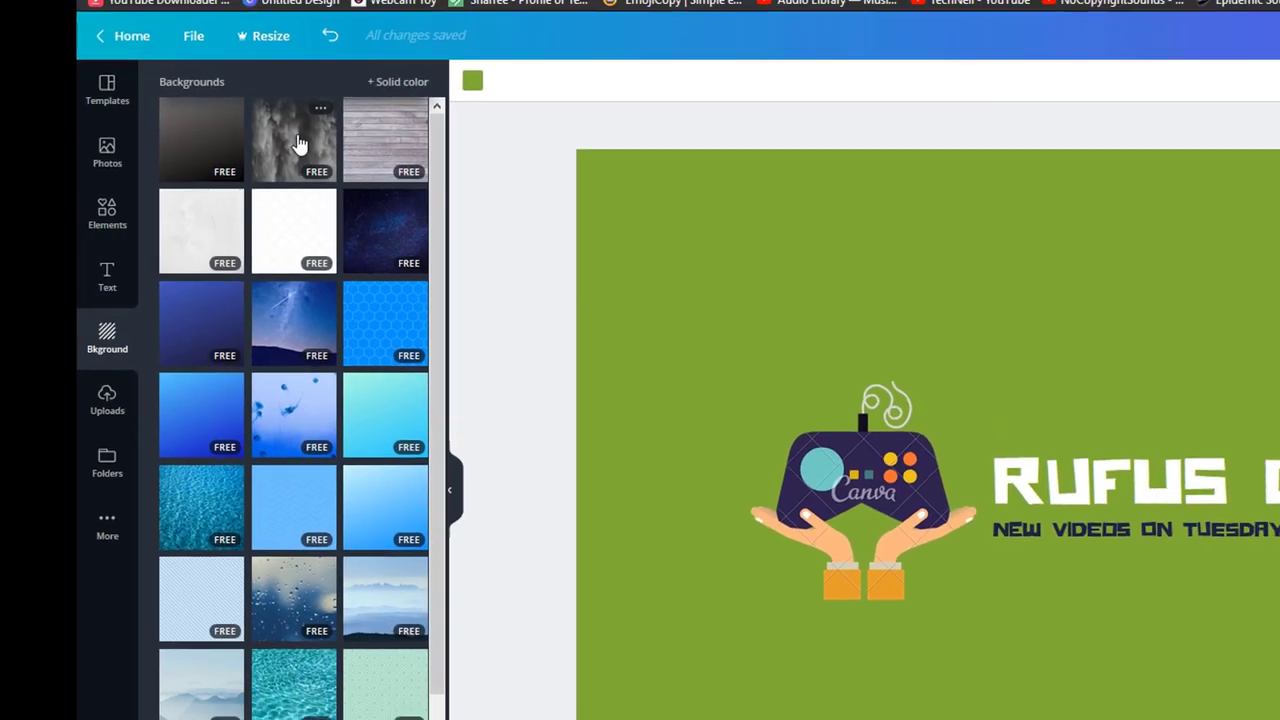
click(351, 139)
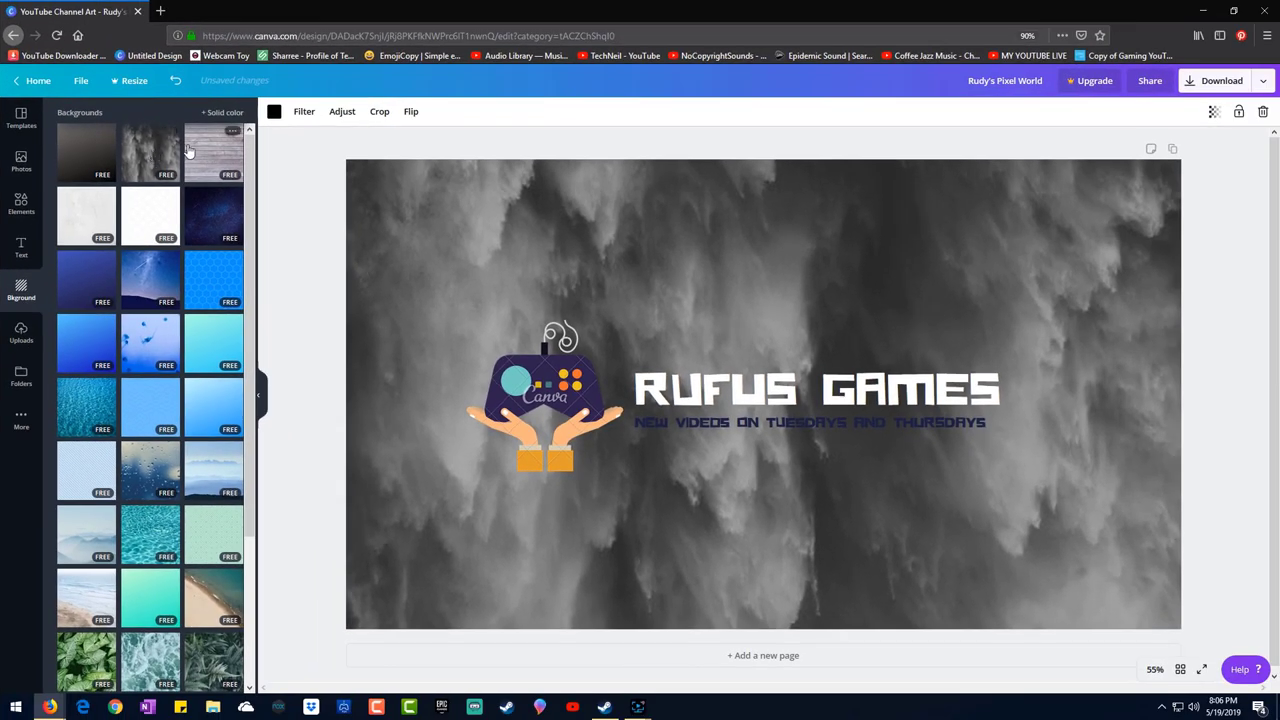
click(200, 150)
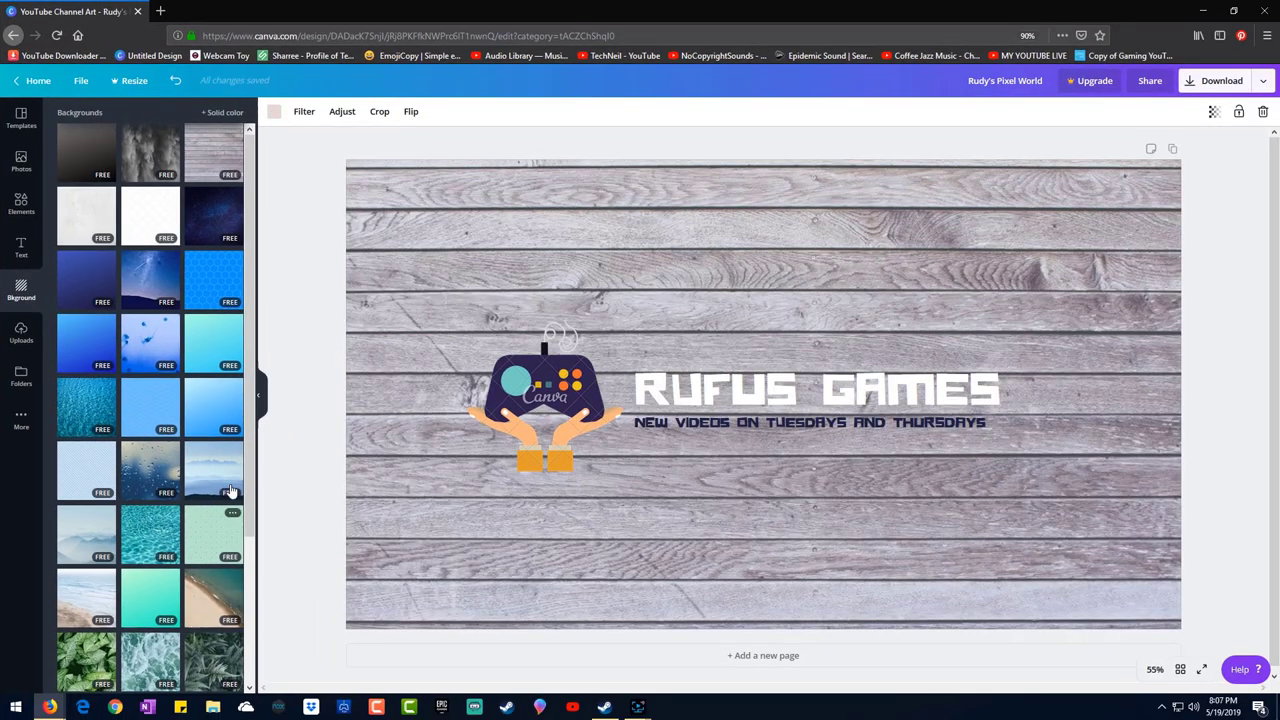
scroll(185, 345, down, 10)
scroll(185, 345, down, 15)
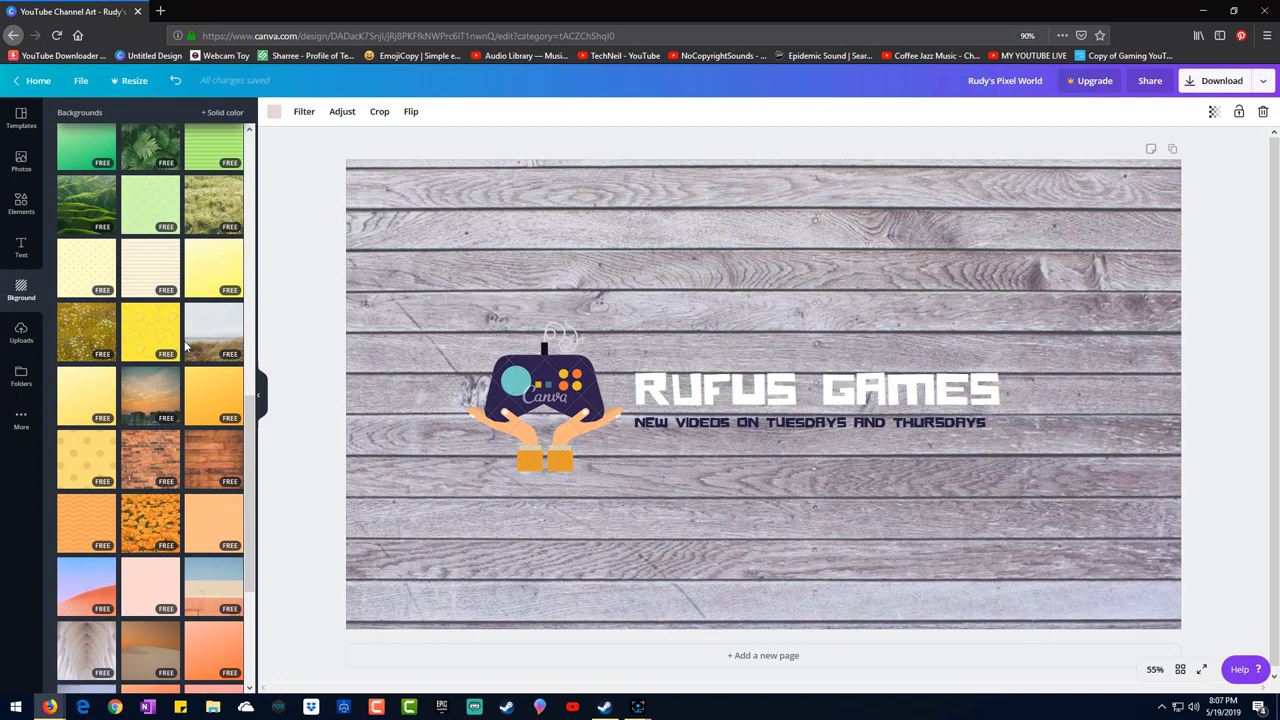
scroll(178, 395, down, 5)
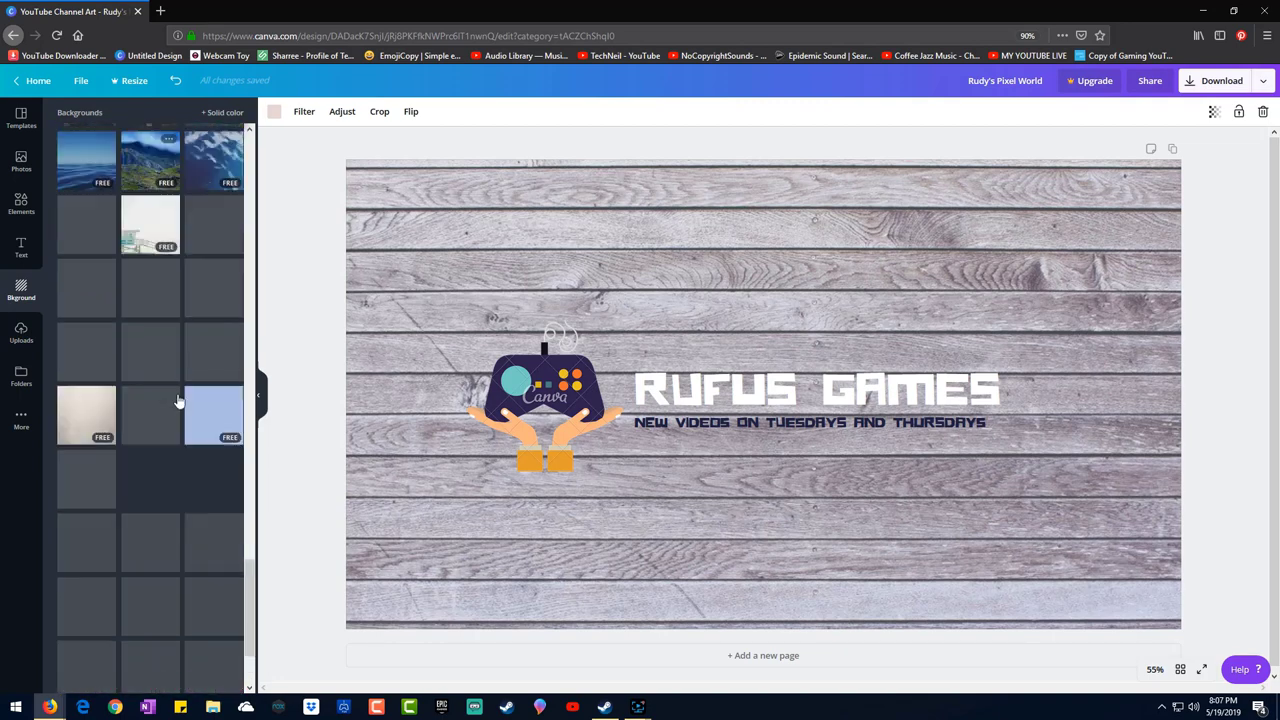
scroll(172, 398, up, 20)
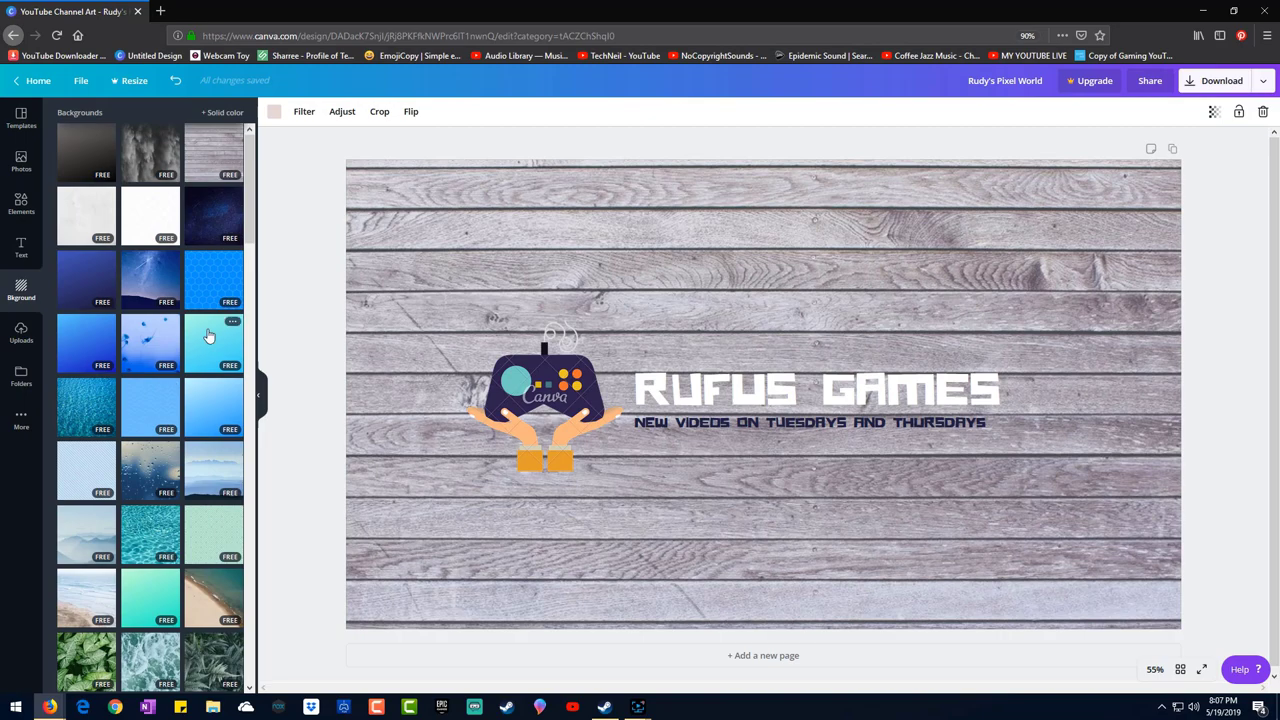
click(208, 336)
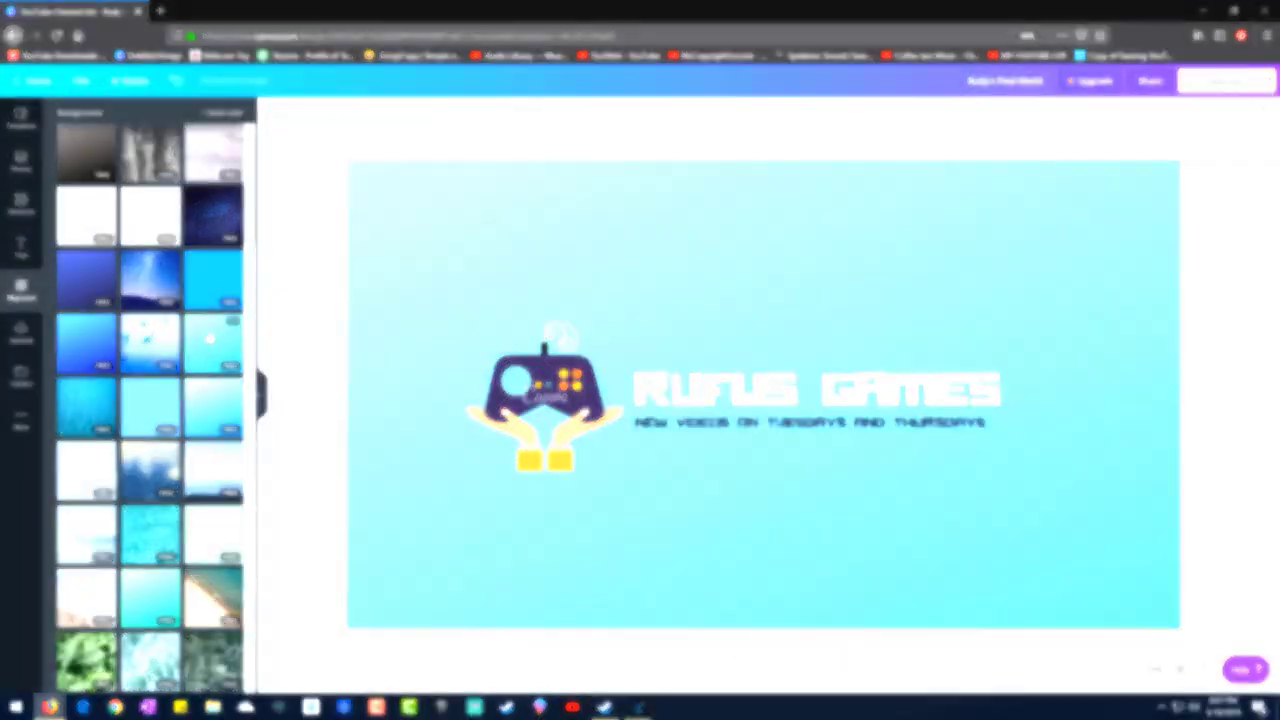
click(110, 472)
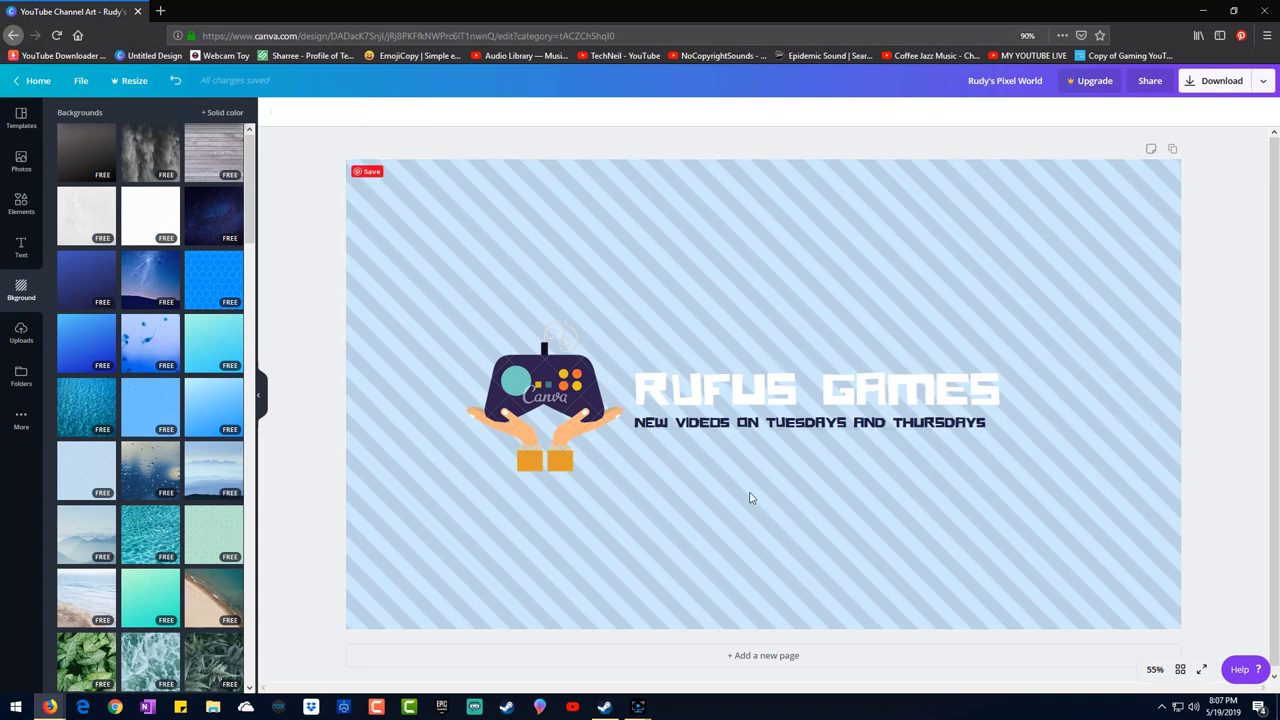
click(724, 398)
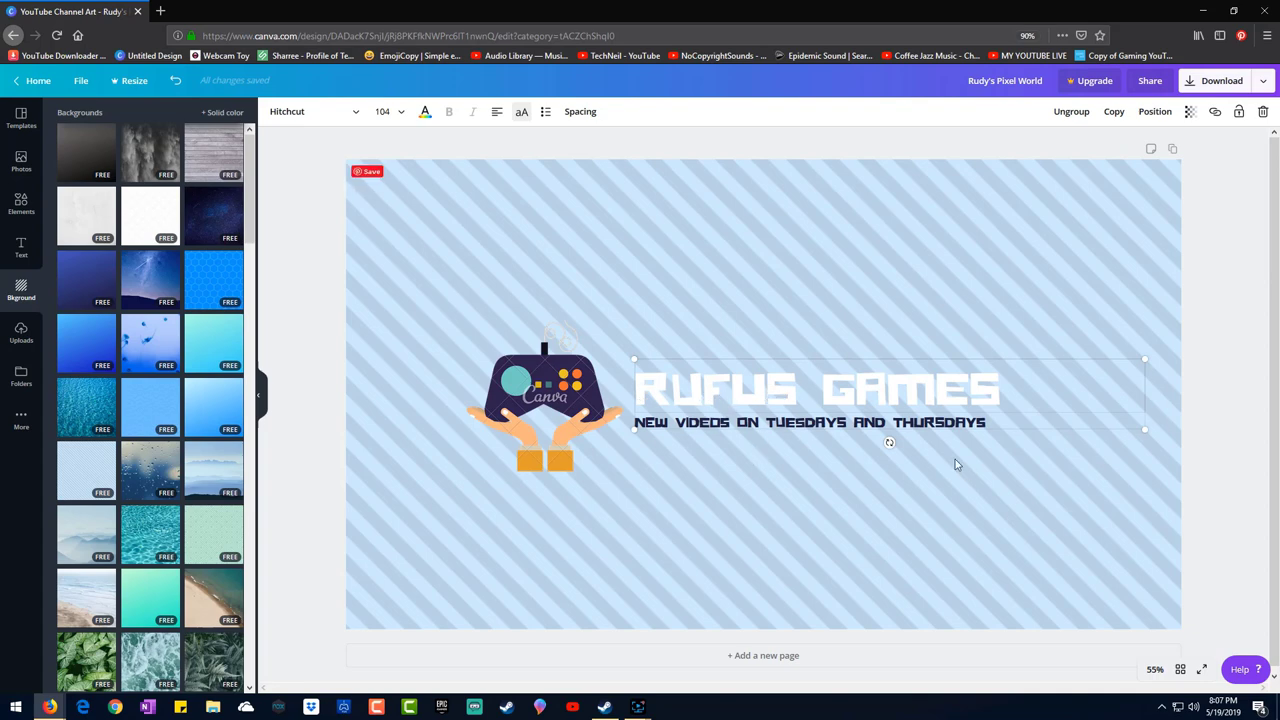
Replace the RUFUS GAMES heading text with 'TECHNEIL- GAMING'.
click(24, 252)
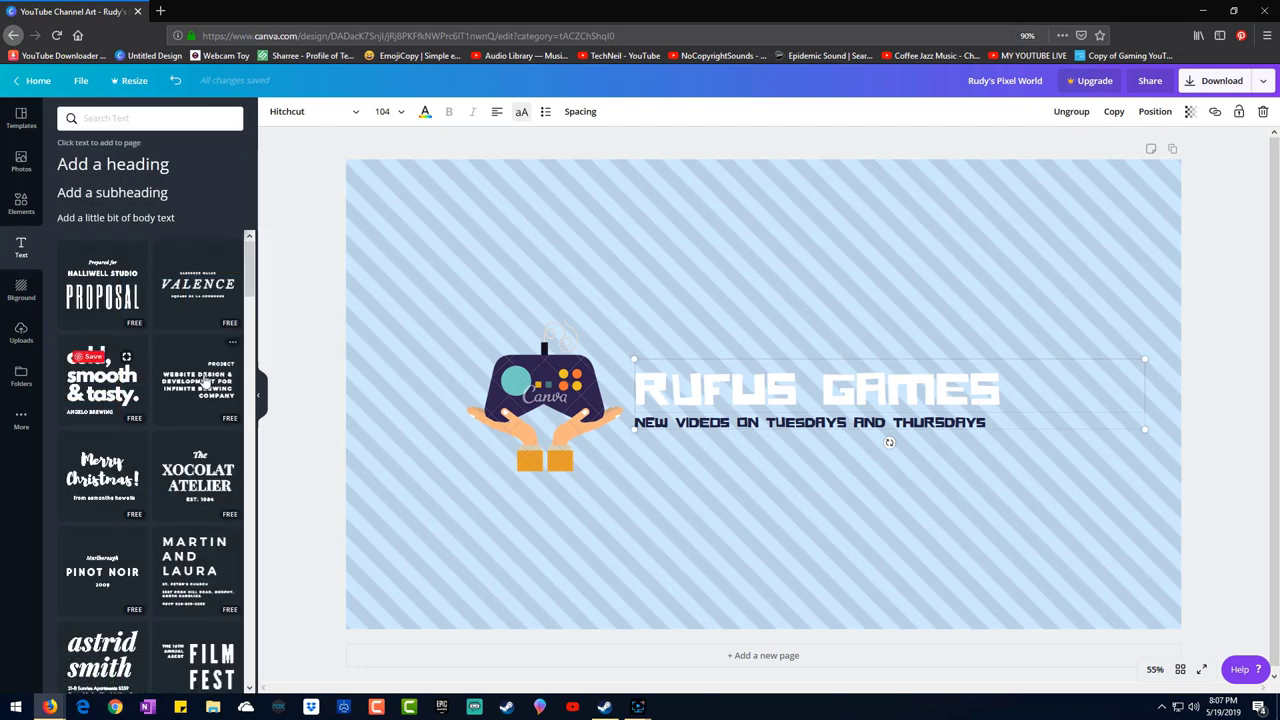
scroll(142, 399, down, 10)
scroll(142, 399, up, 10)
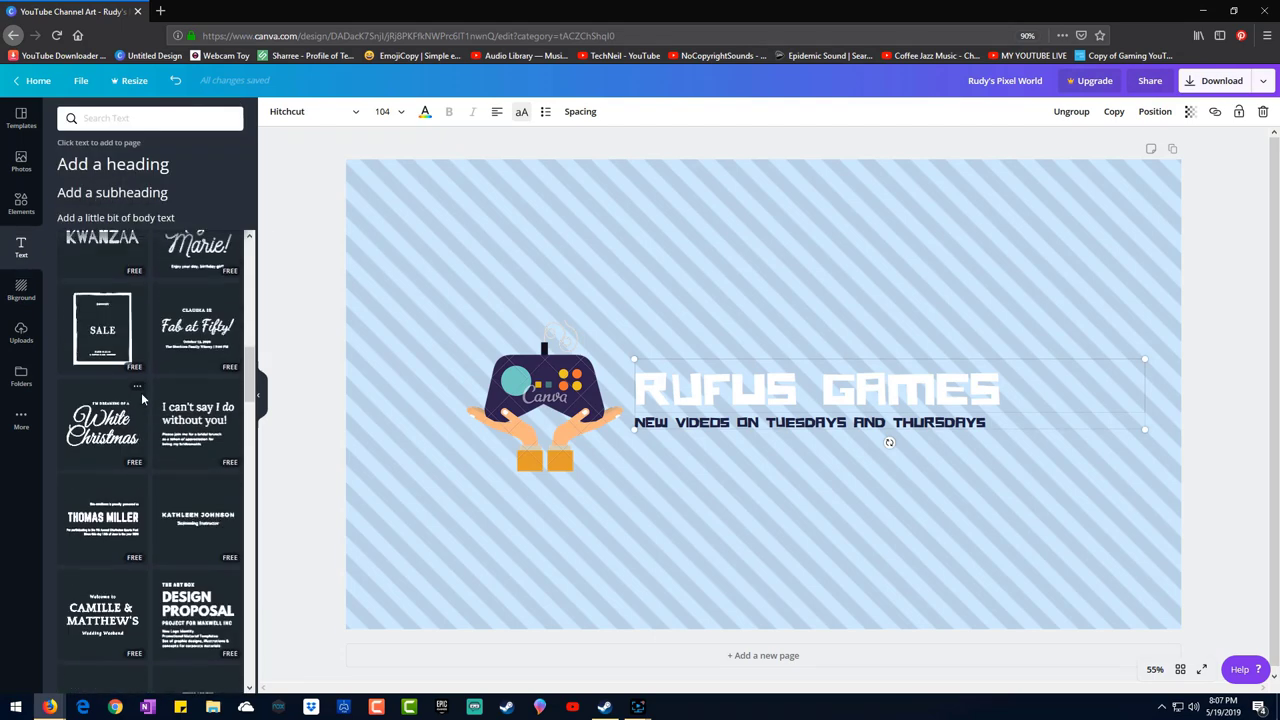
click(746, 542)
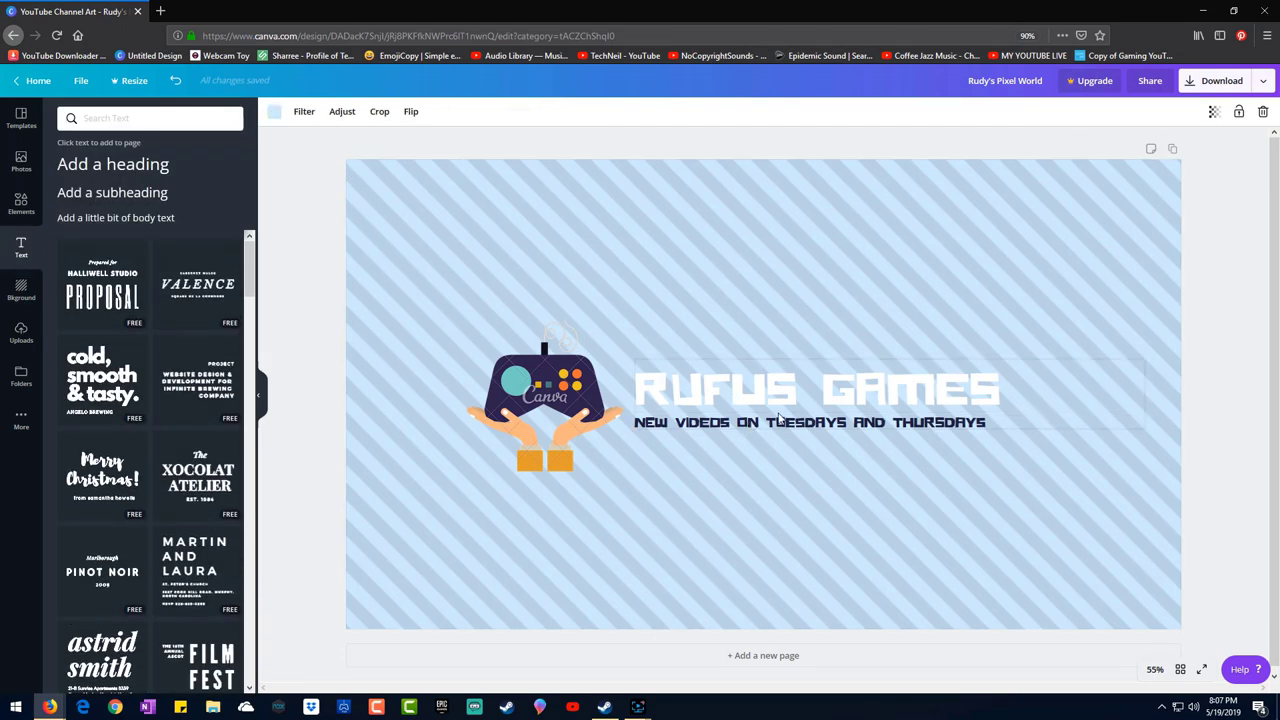
click(802, 408)
double_click(964, 377)
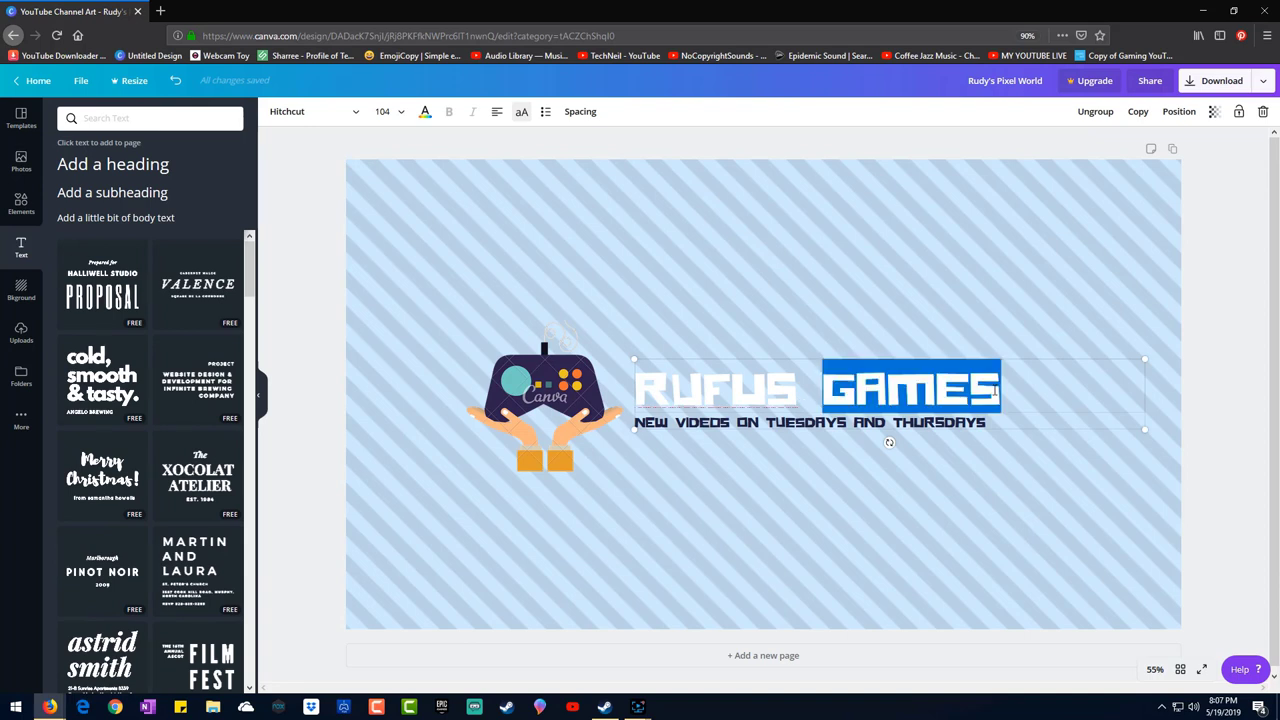
key(BackSpace)
key(BackSpace)
key(BackSpace)
key(BackSpace)
key(BackSpace)
key(BackSpace)
key(BackSpace)
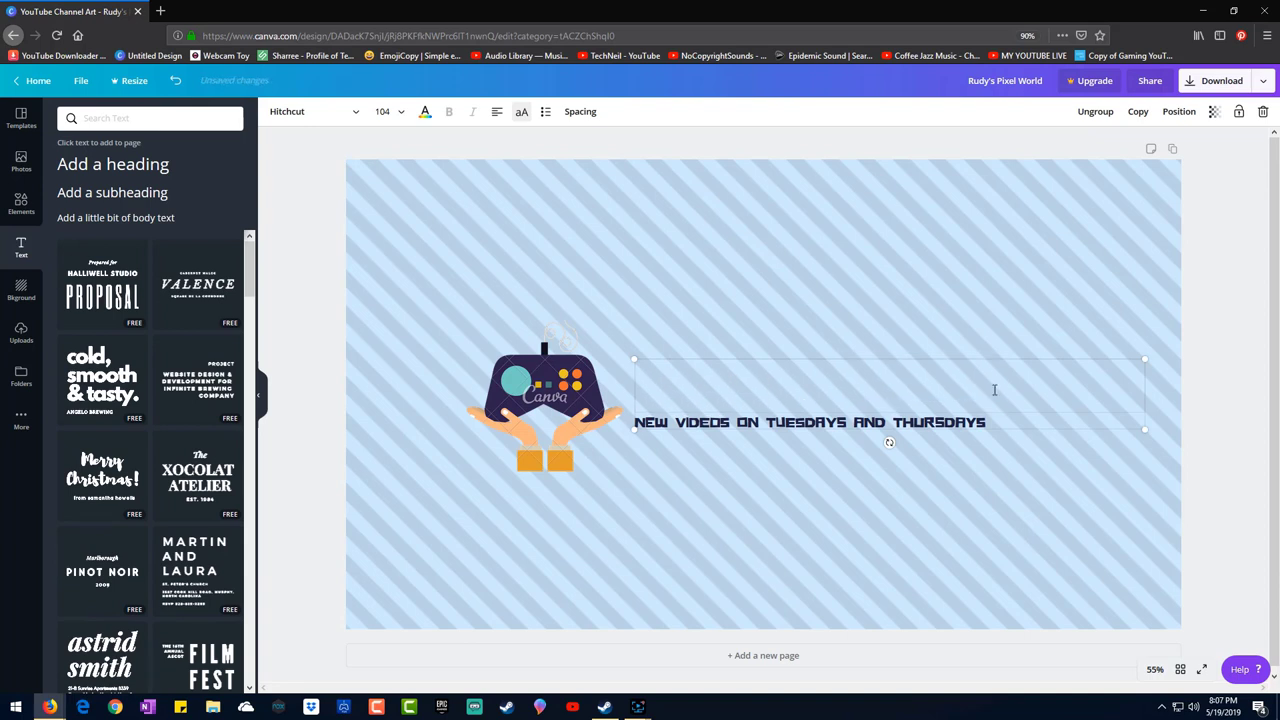
text(TECHNEIL)
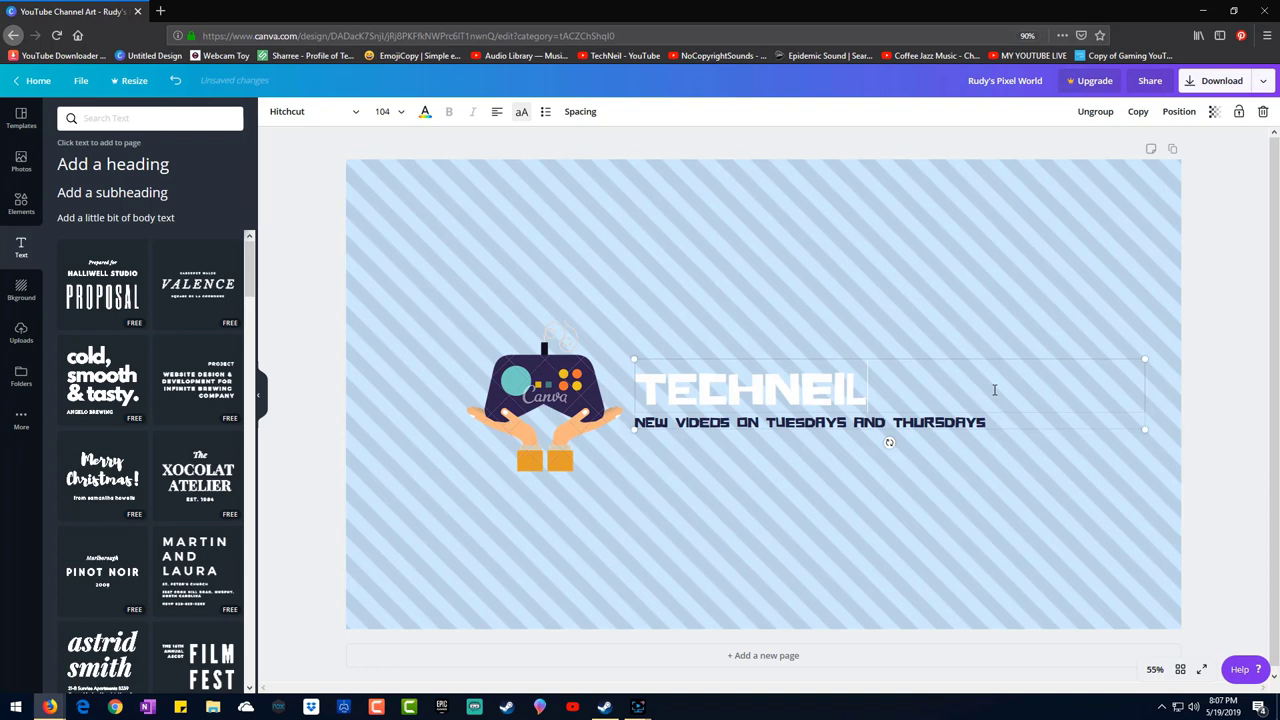
text(- GAMING)
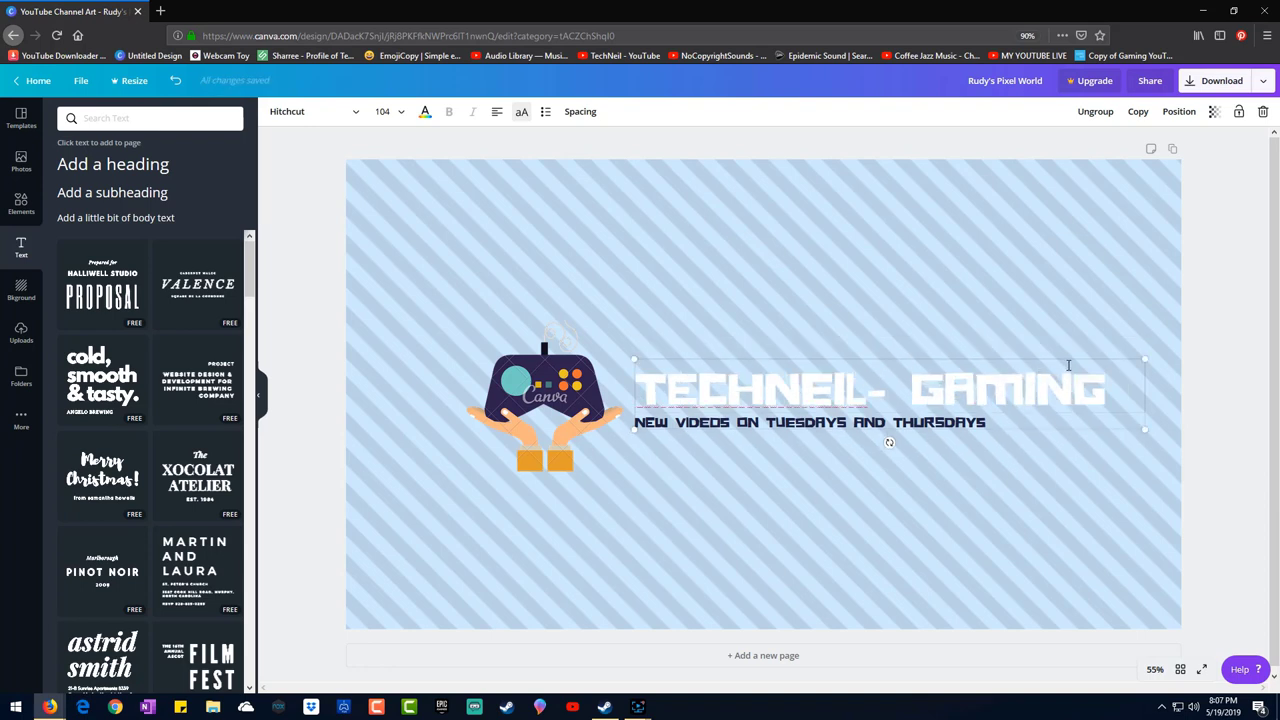
click(786, 477)
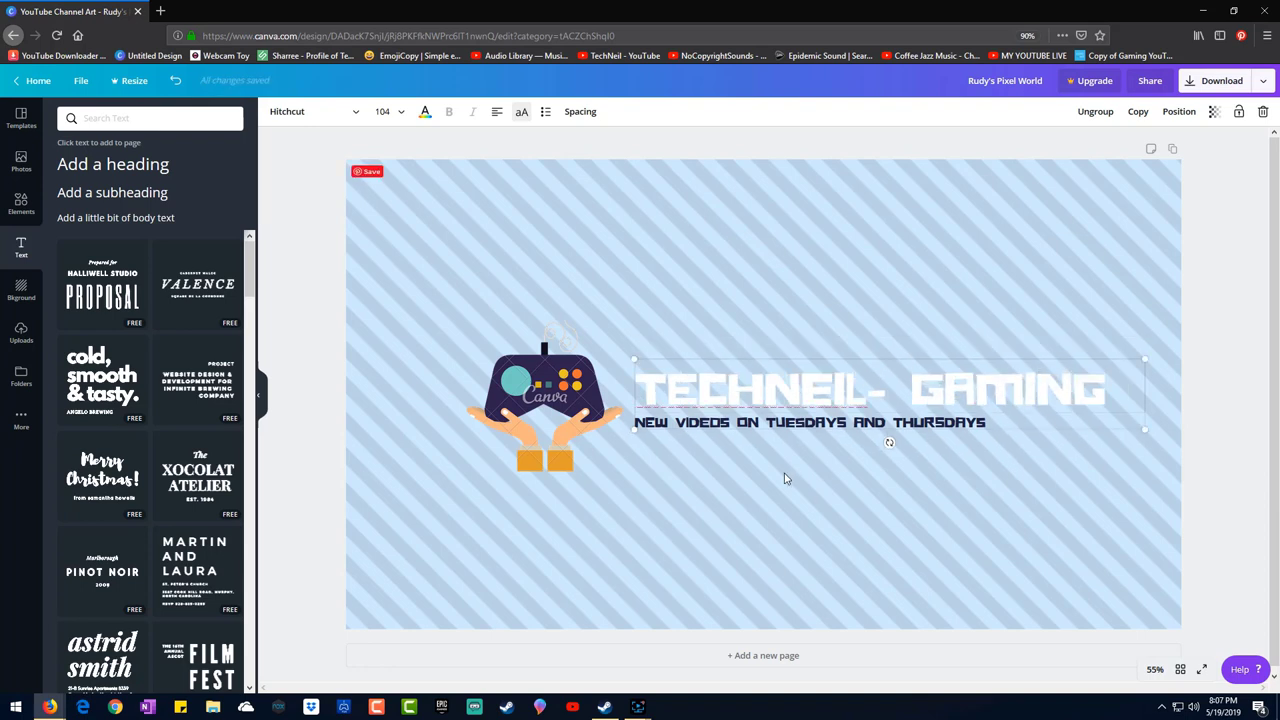
click(946, 425)
Color the TECHNEIL- GAMING title coral-red.
click(887, 423)
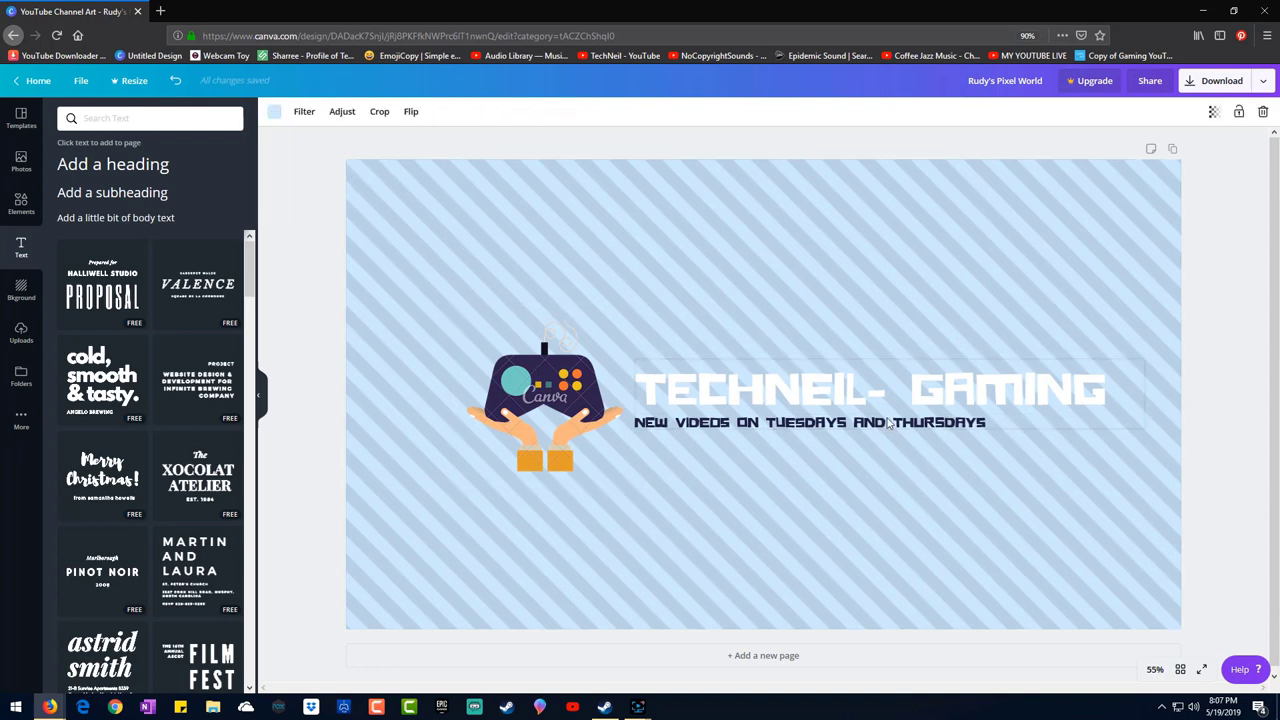
click(887, 400)
double_click(887, 400)
click(1061, 404)
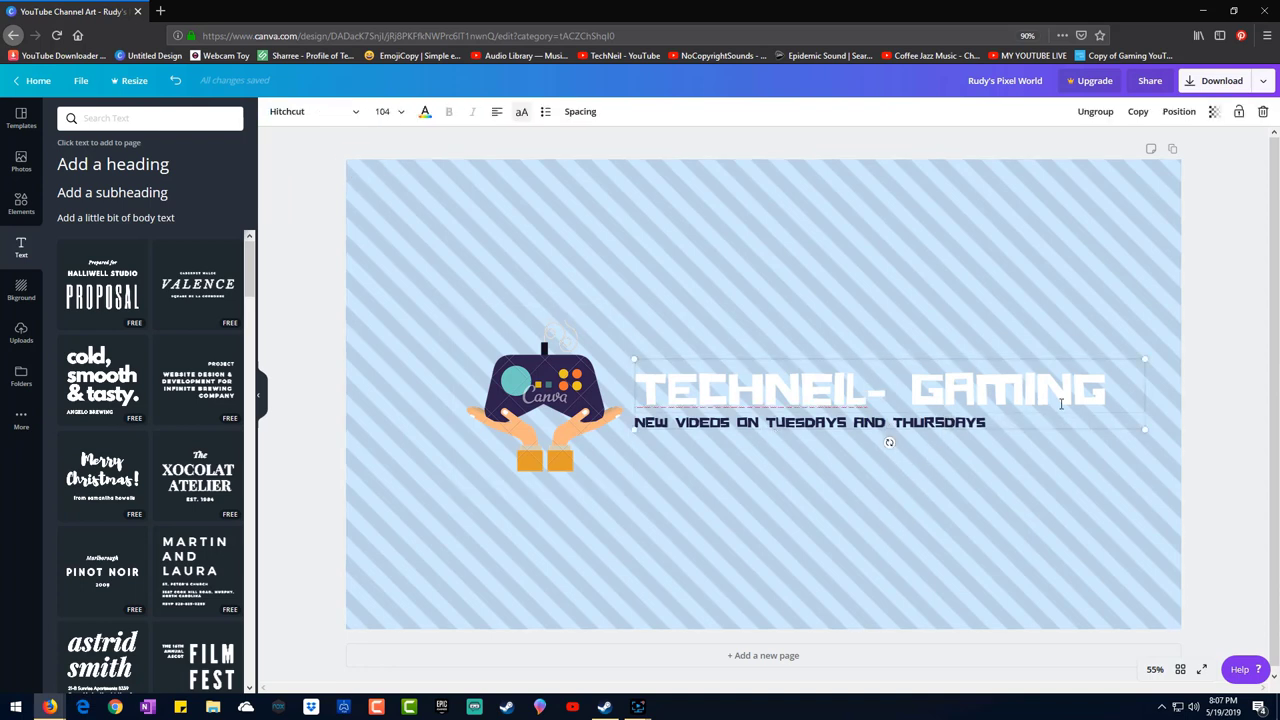
key(Escape)
click(835, 395)
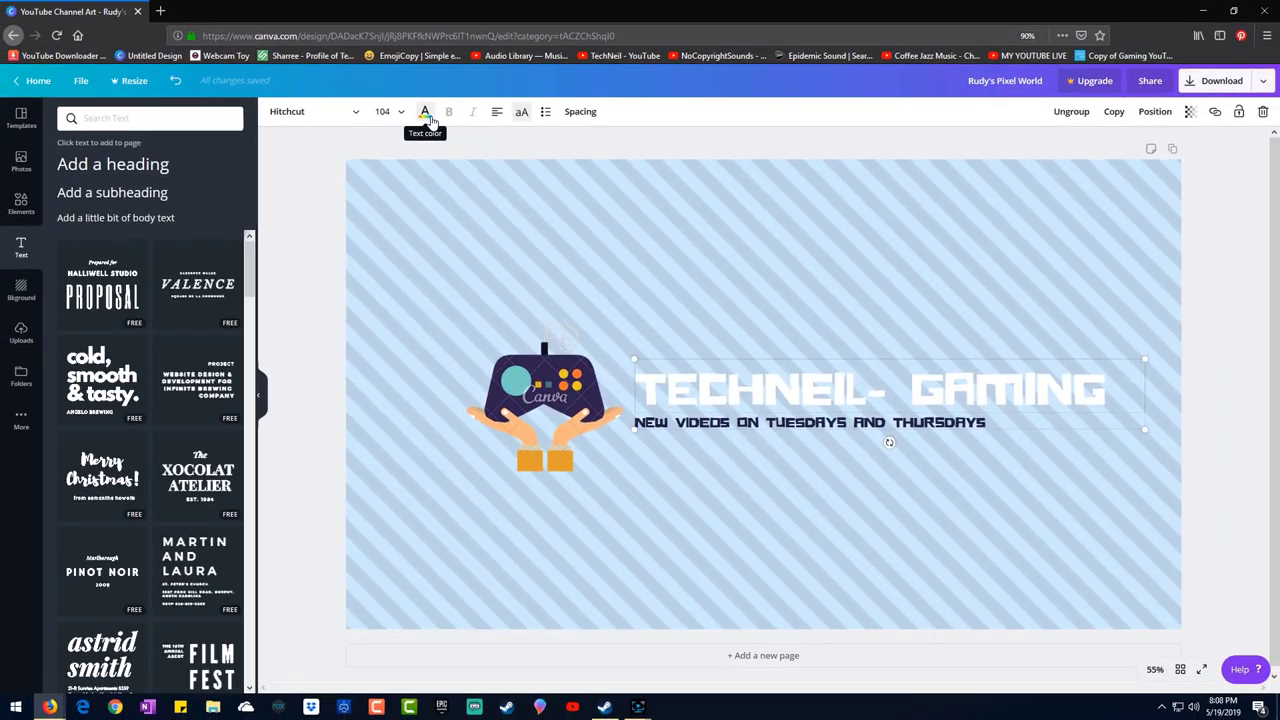
click(425, 113)
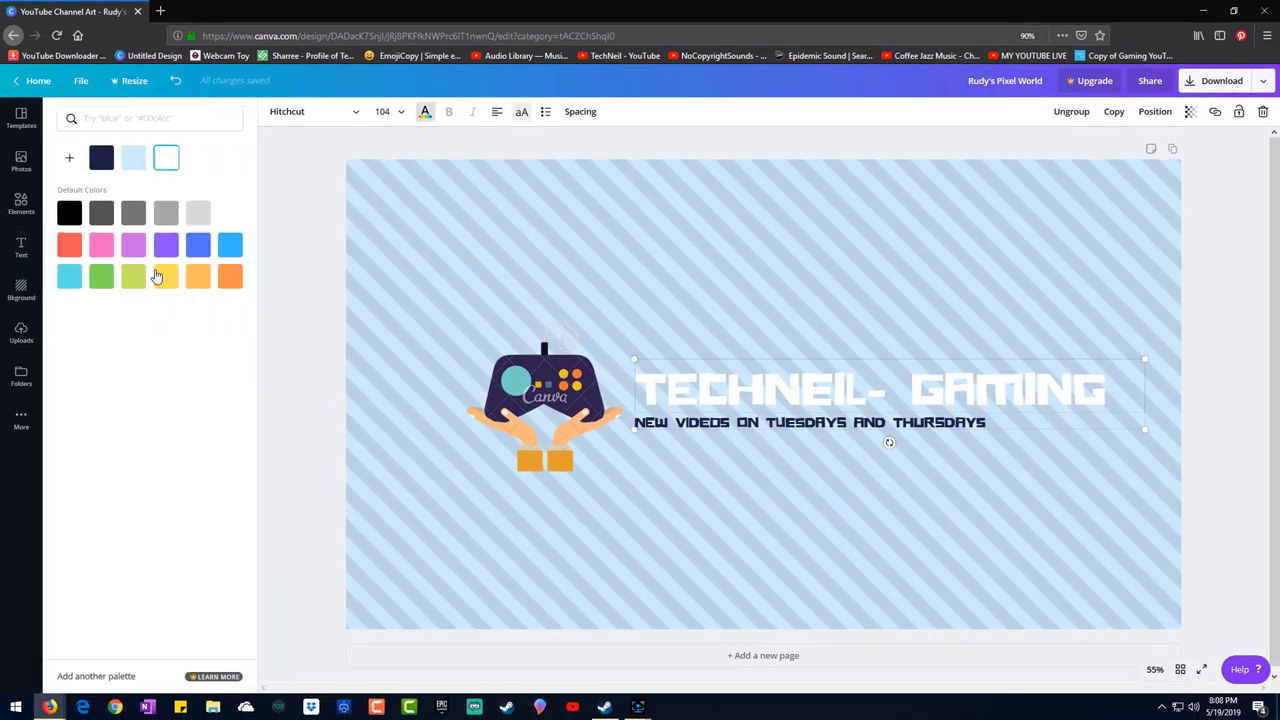
click(165, 276)
click(69, 245)
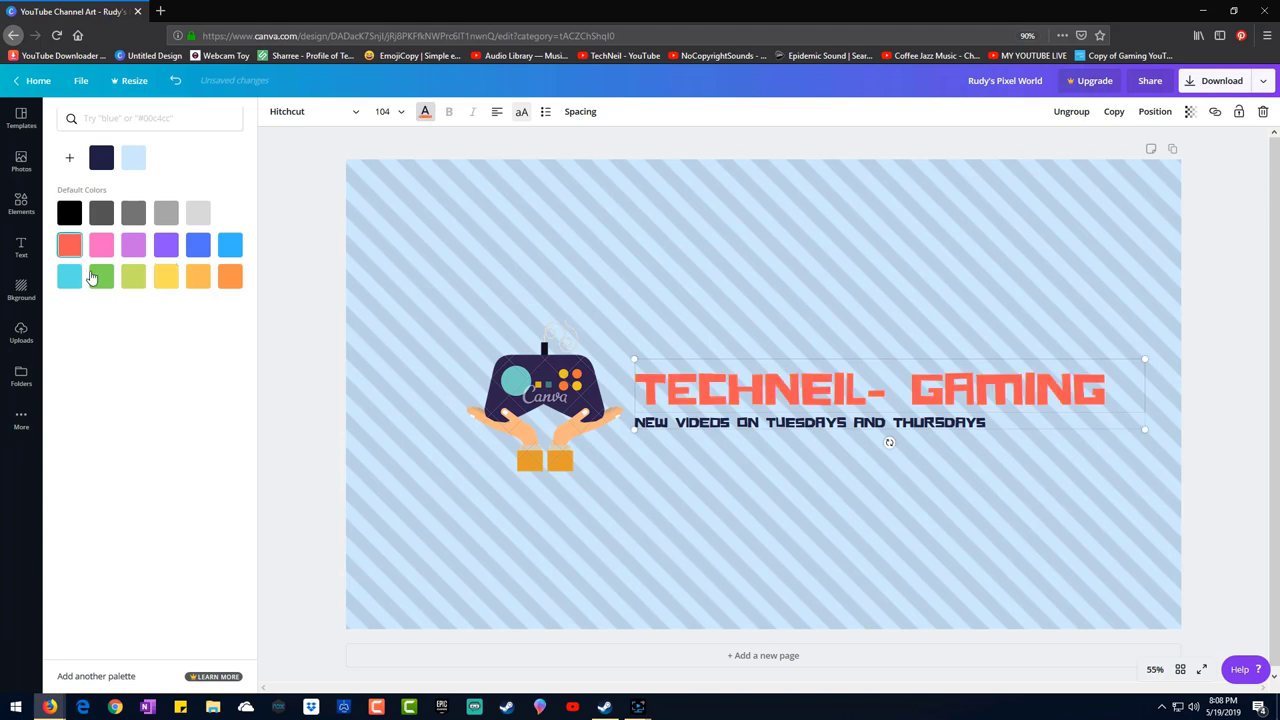
click(733, 452)
Color the NEW VIDEOS ON TUESDAYS AND THURSDAYS subtitle pink.
click(730, 432)
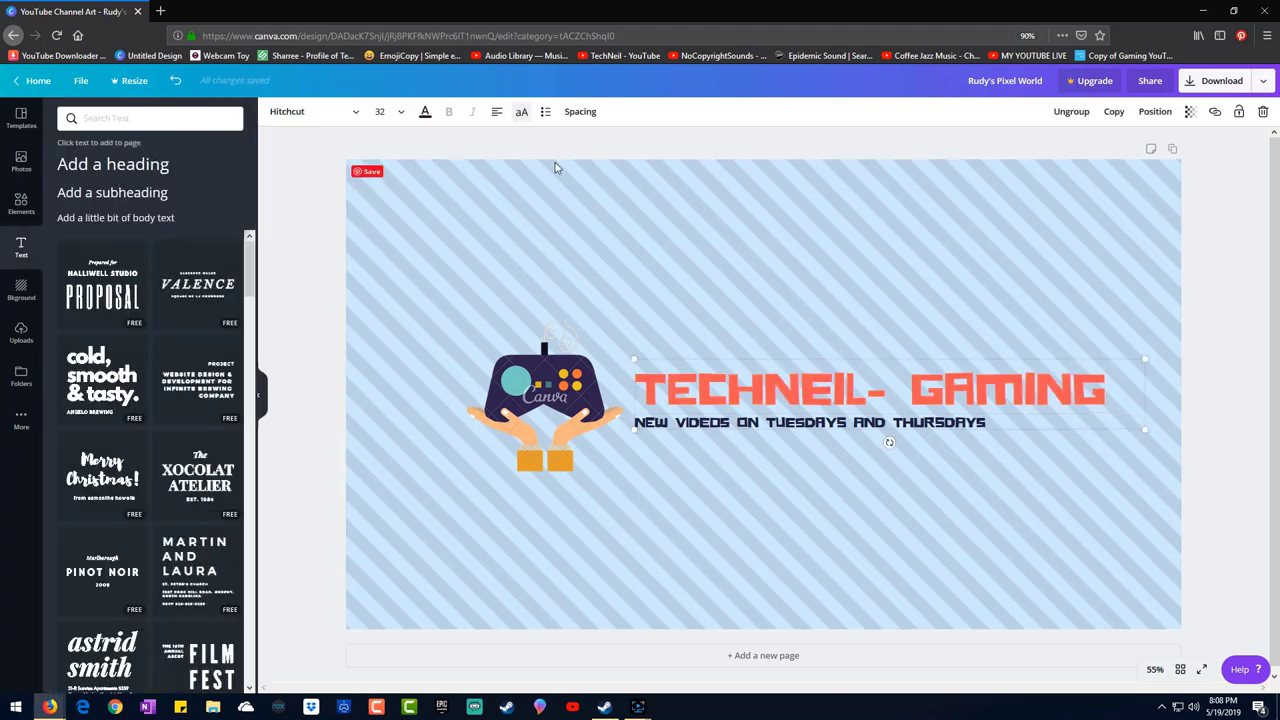
click(425, 113)
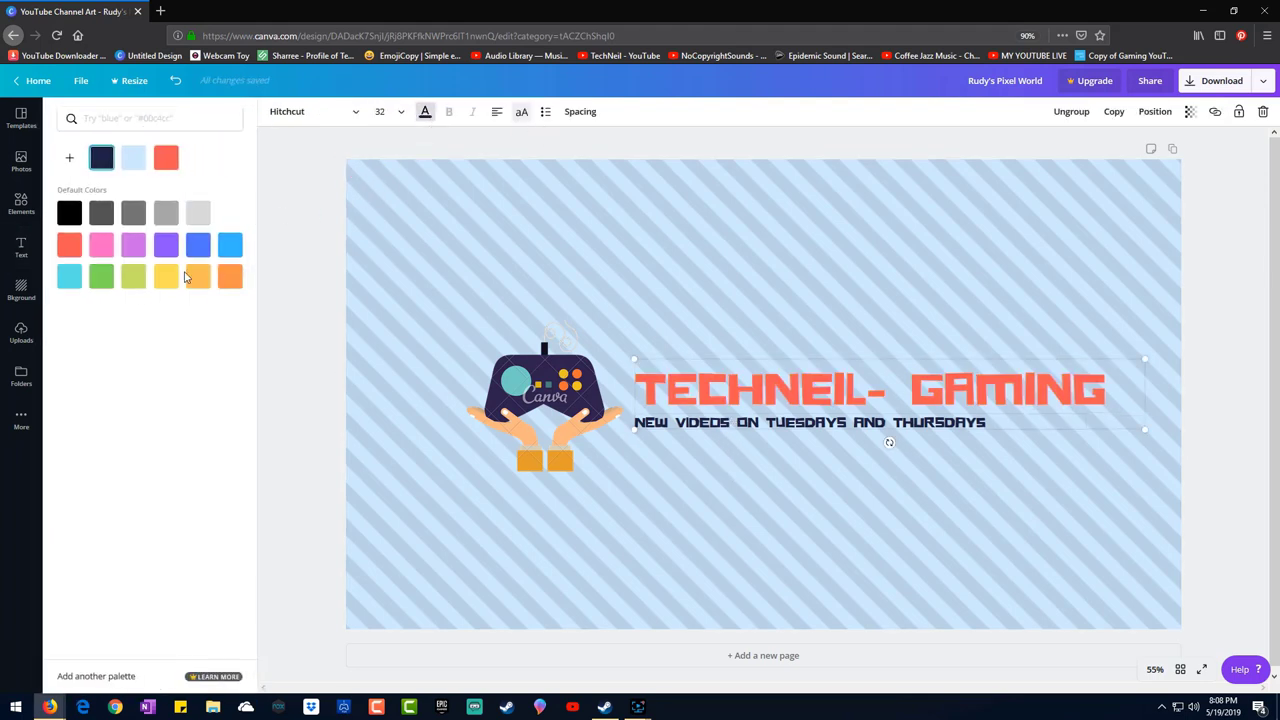
click(175, 280)
click(134, 279)
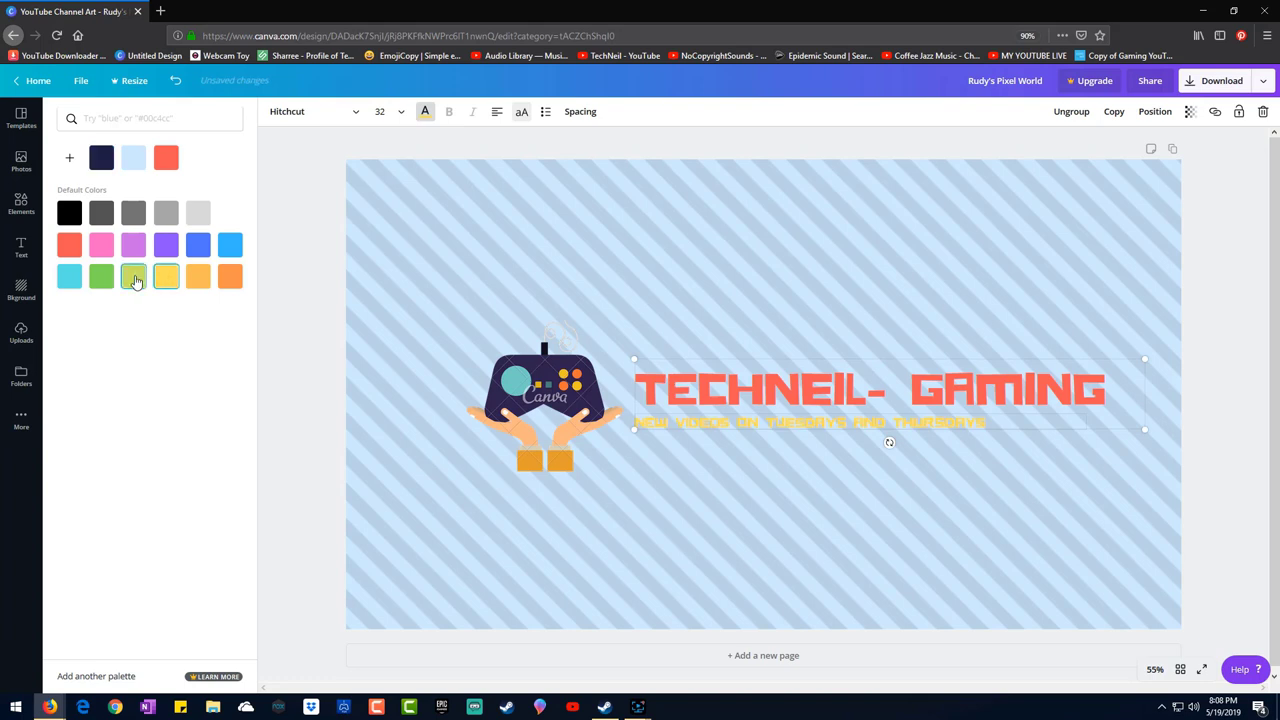
click(101, 213)
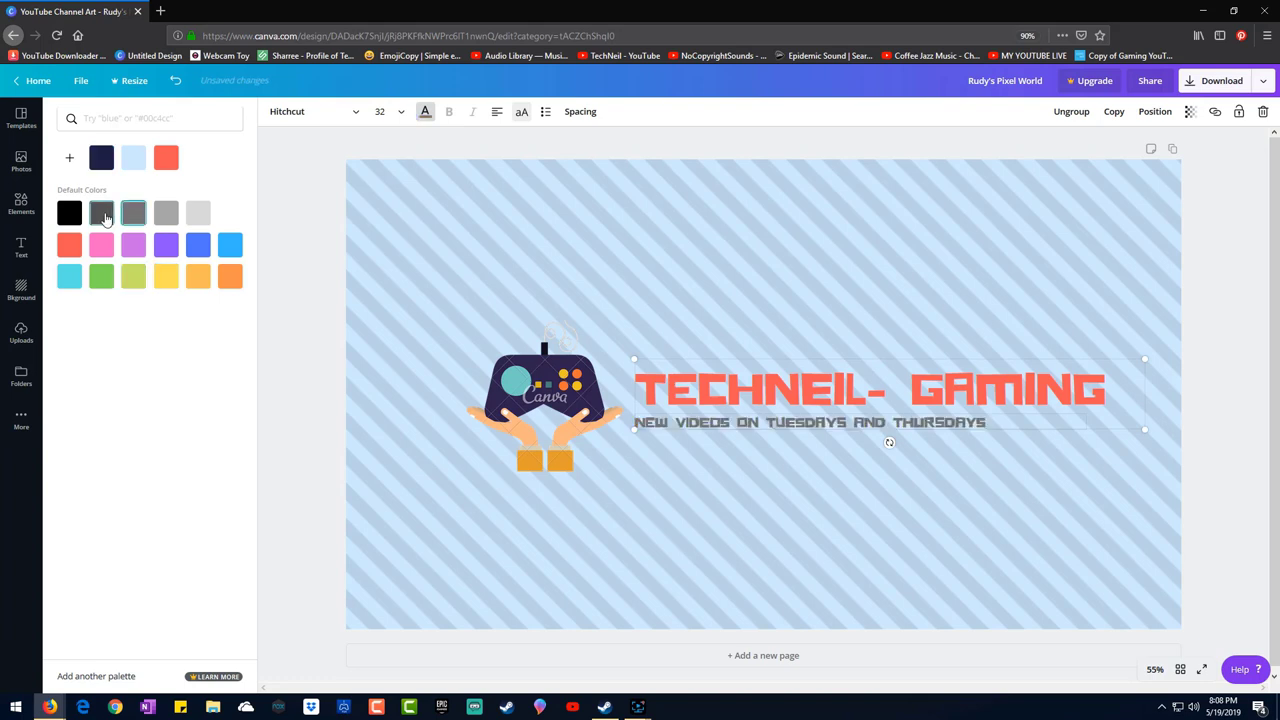
click(102, 245)
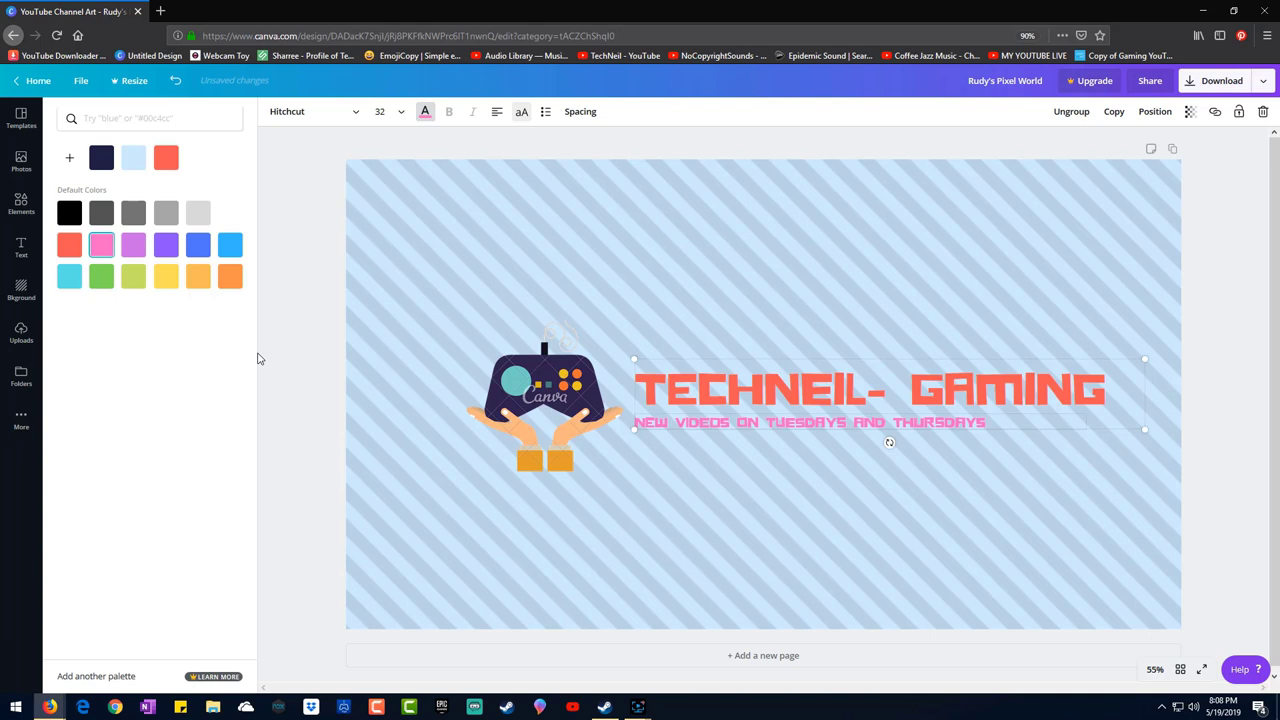
click(697, 519)
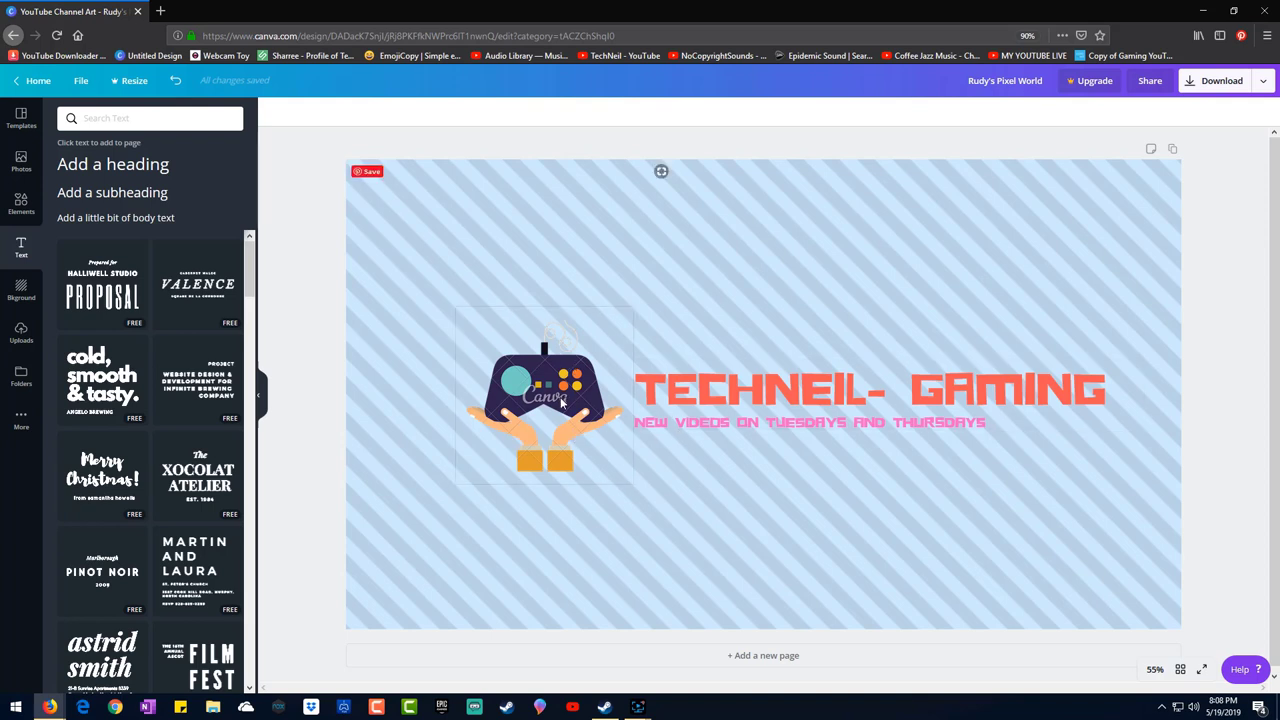
Delete the template's controller graphic from the banner.
click(754, 509)
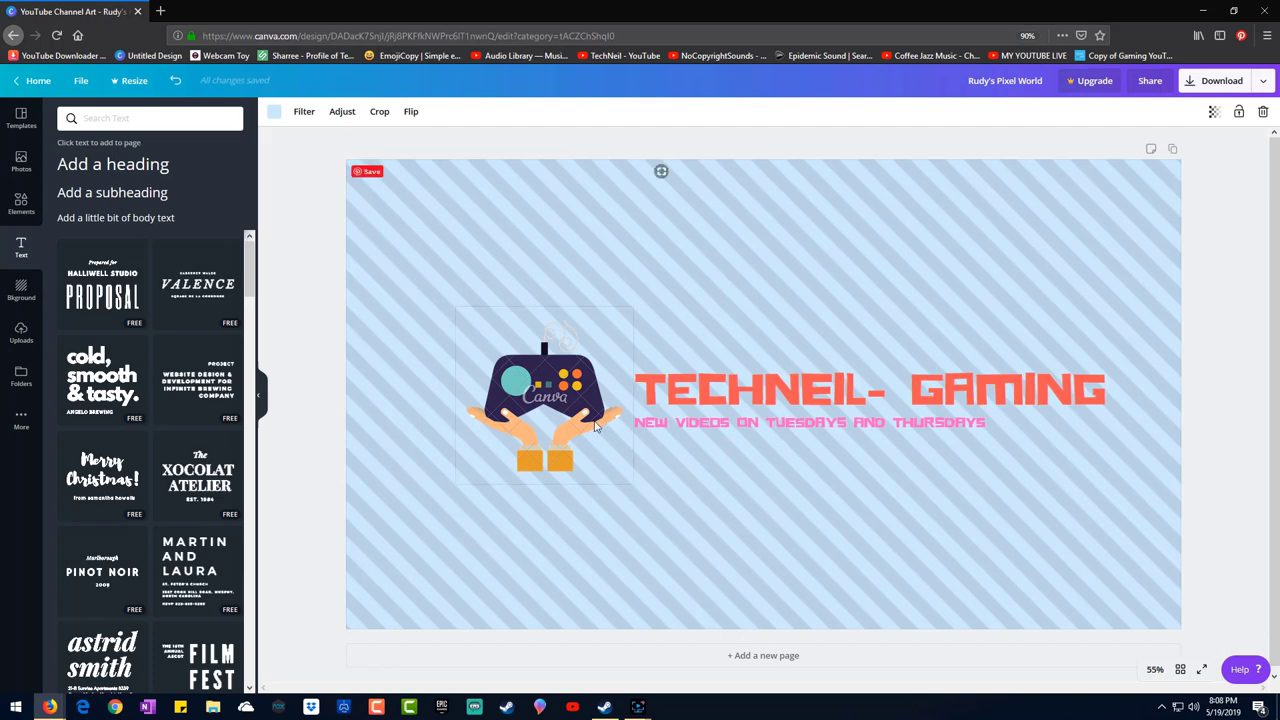
click(568, 406)
click(764, 481)
click(546, 434)
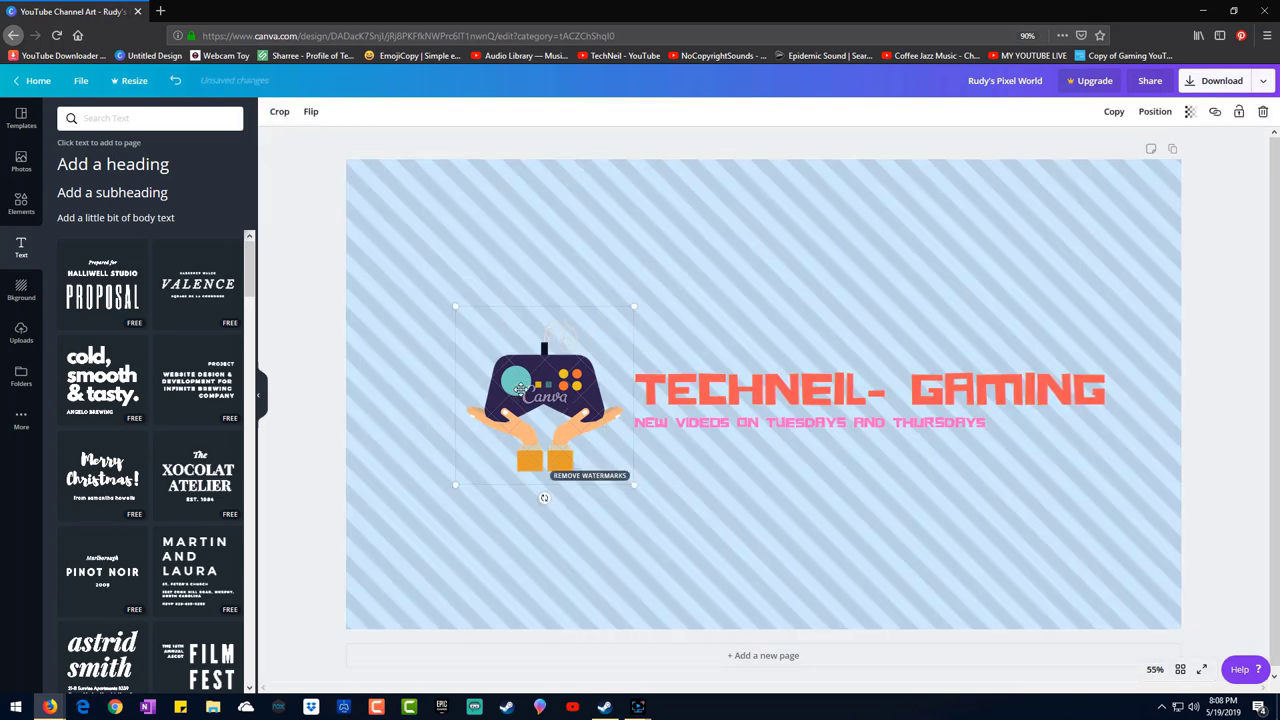
key(Delete)
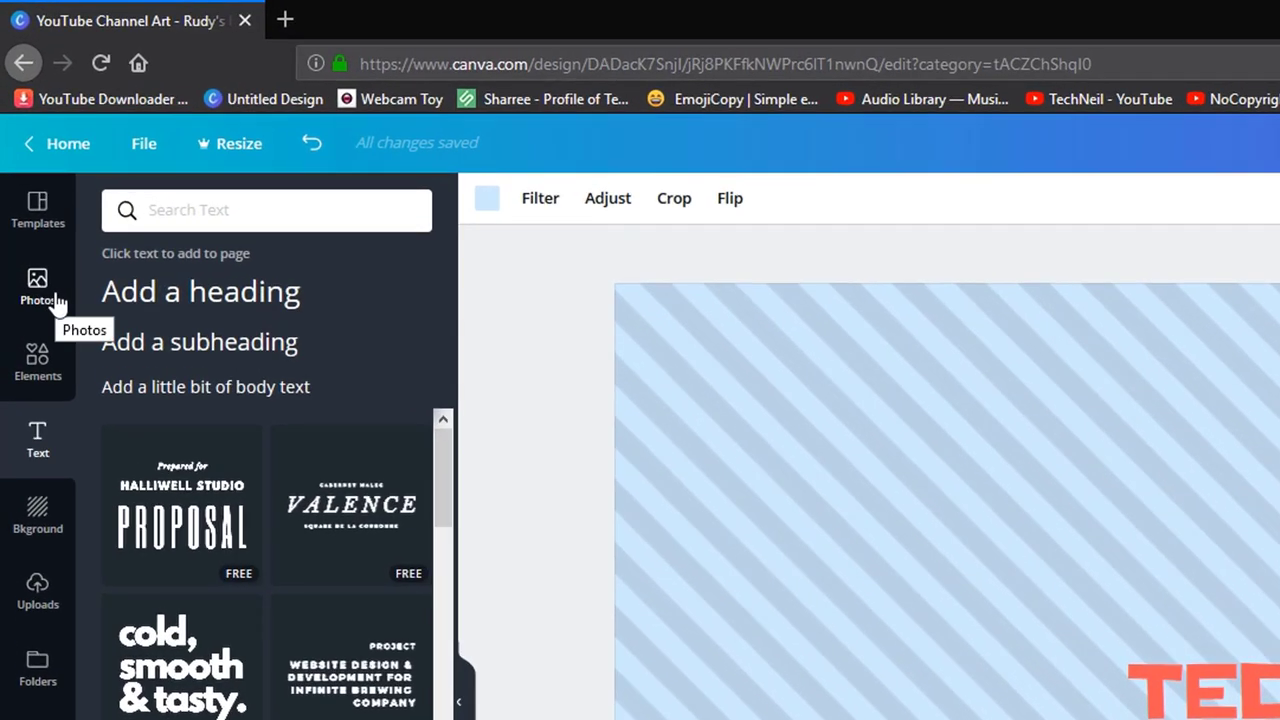
Browse photo search results for 'gaming', then move to the Elements library.
click(37, 285)
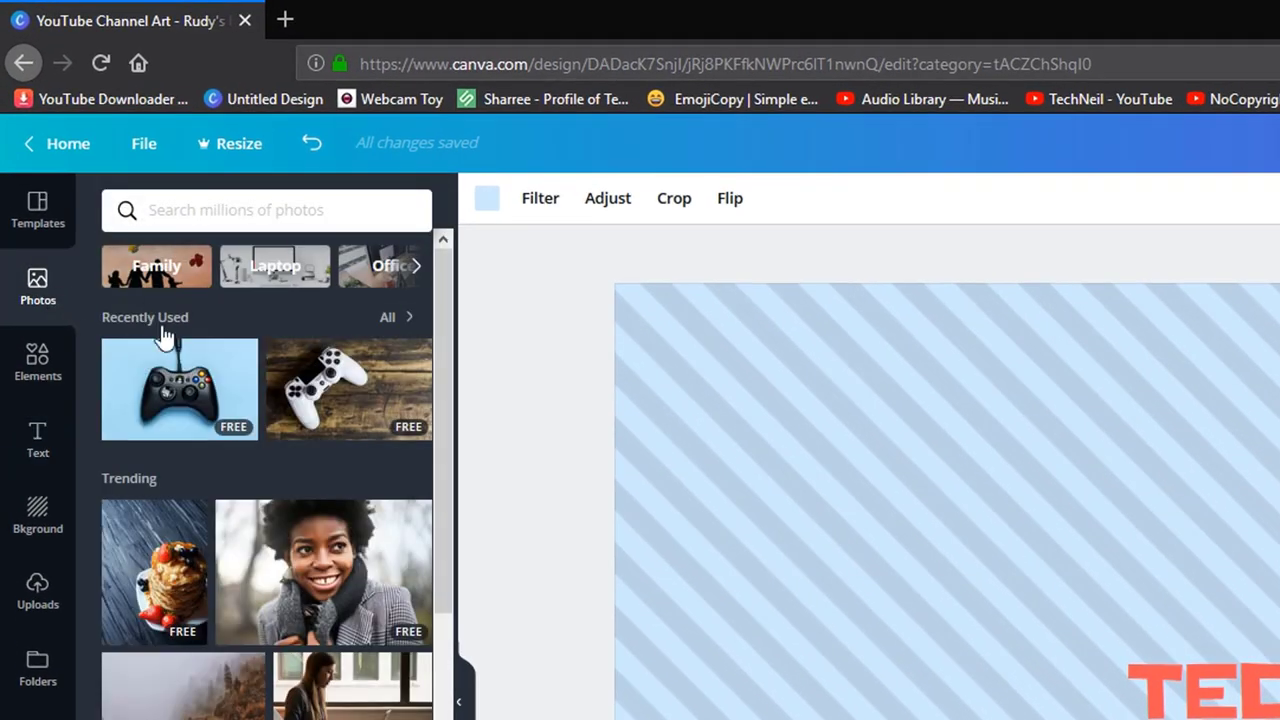
scroll(285, 538, down, 5)
scroll(285, 450, up, 3)
click(220, 211)
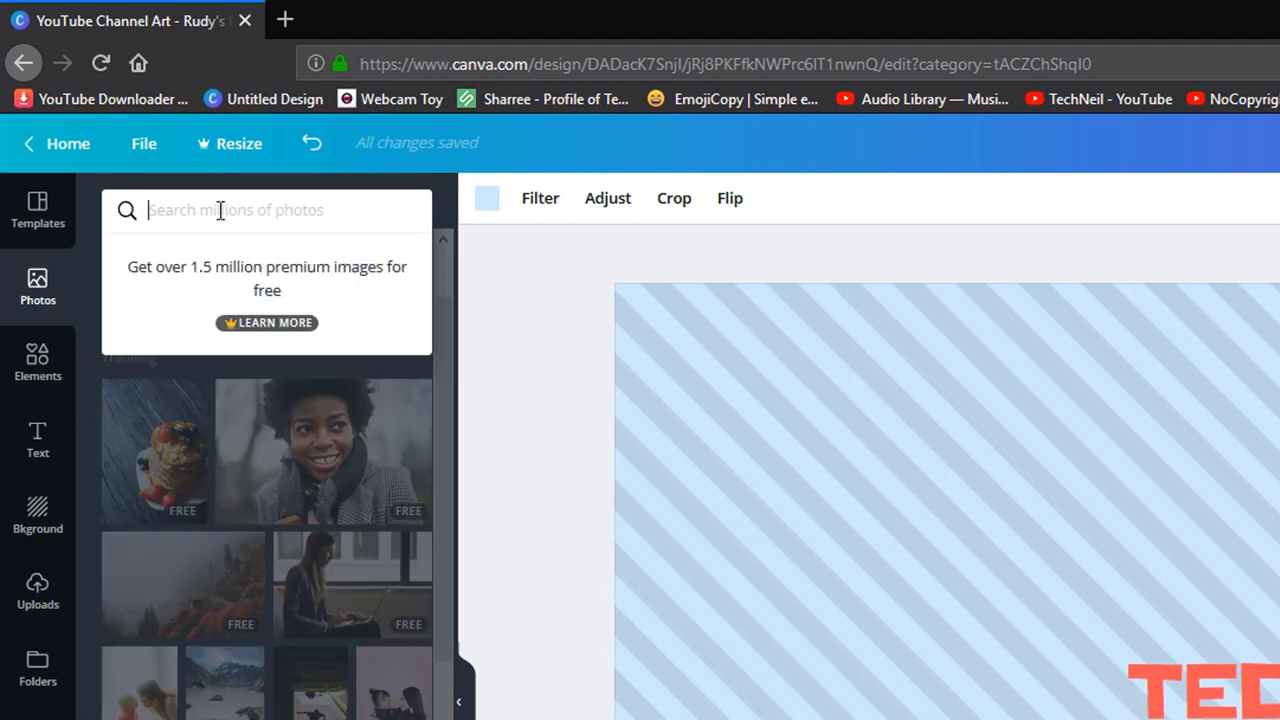
text(gaming)
key(Return)
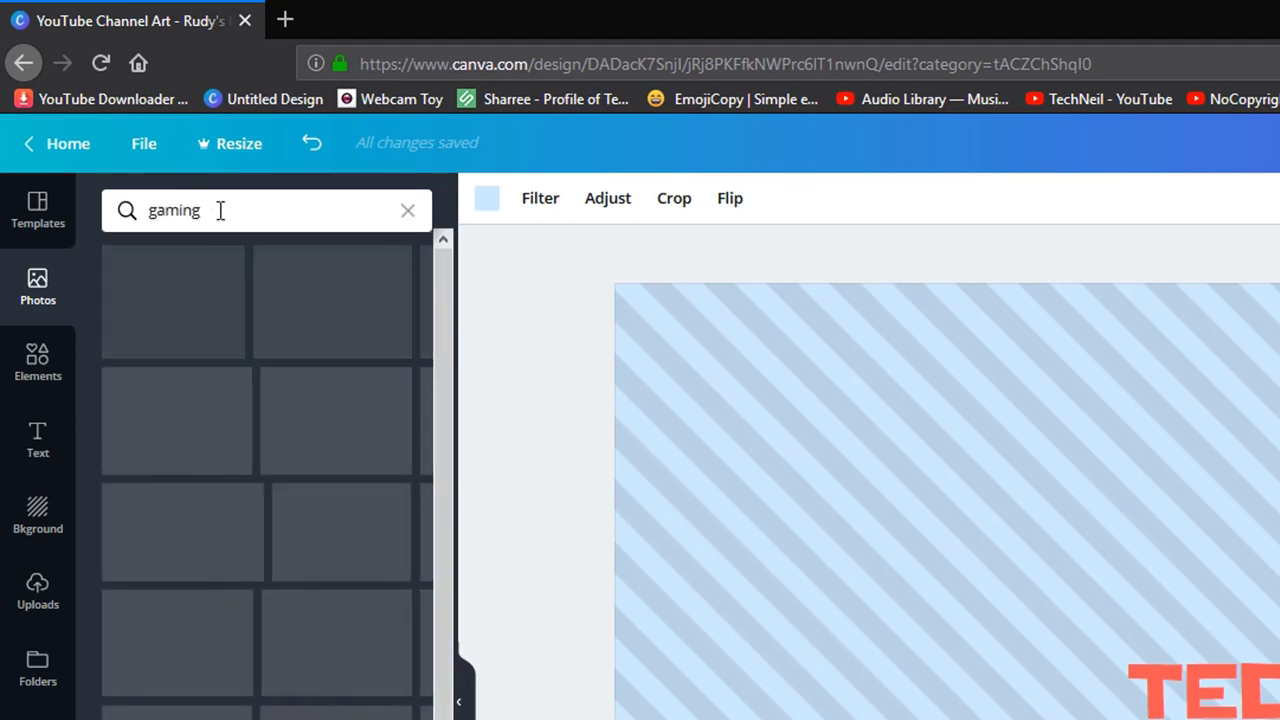
scroll(213, 608, down, 3)
scroll(213, 608, down, 10)
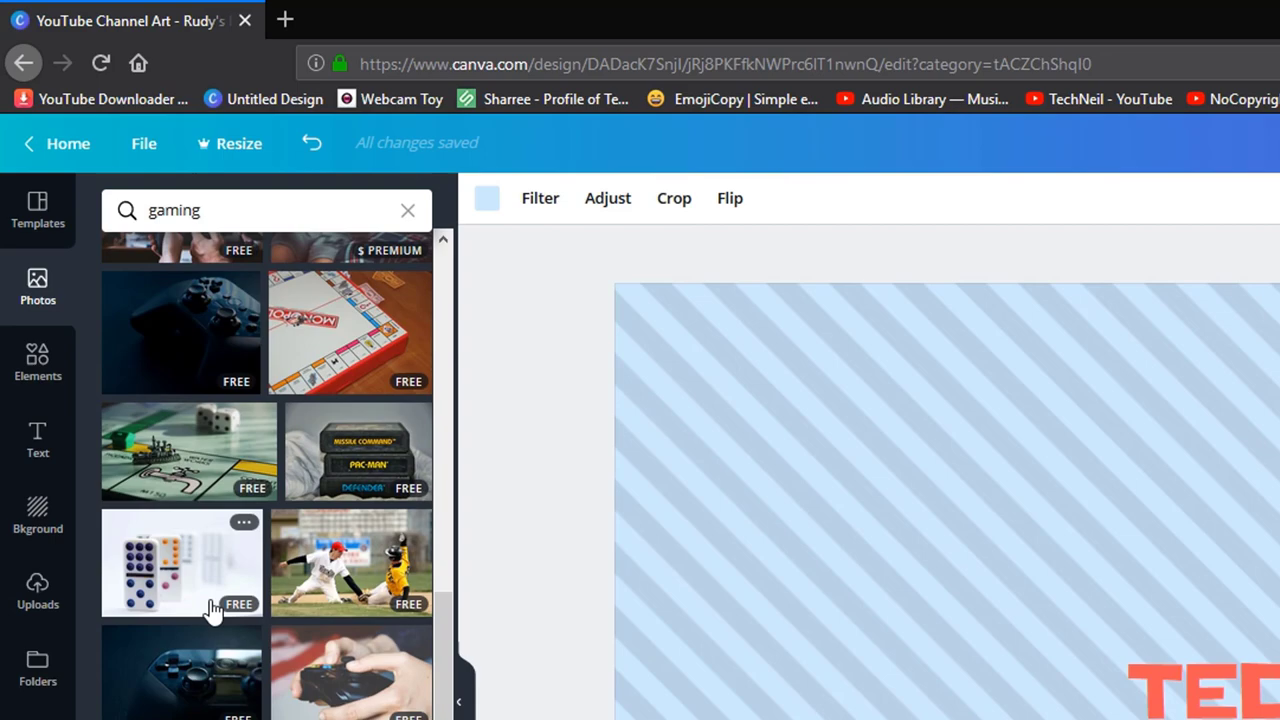
scroll(213, 608, down, 10)
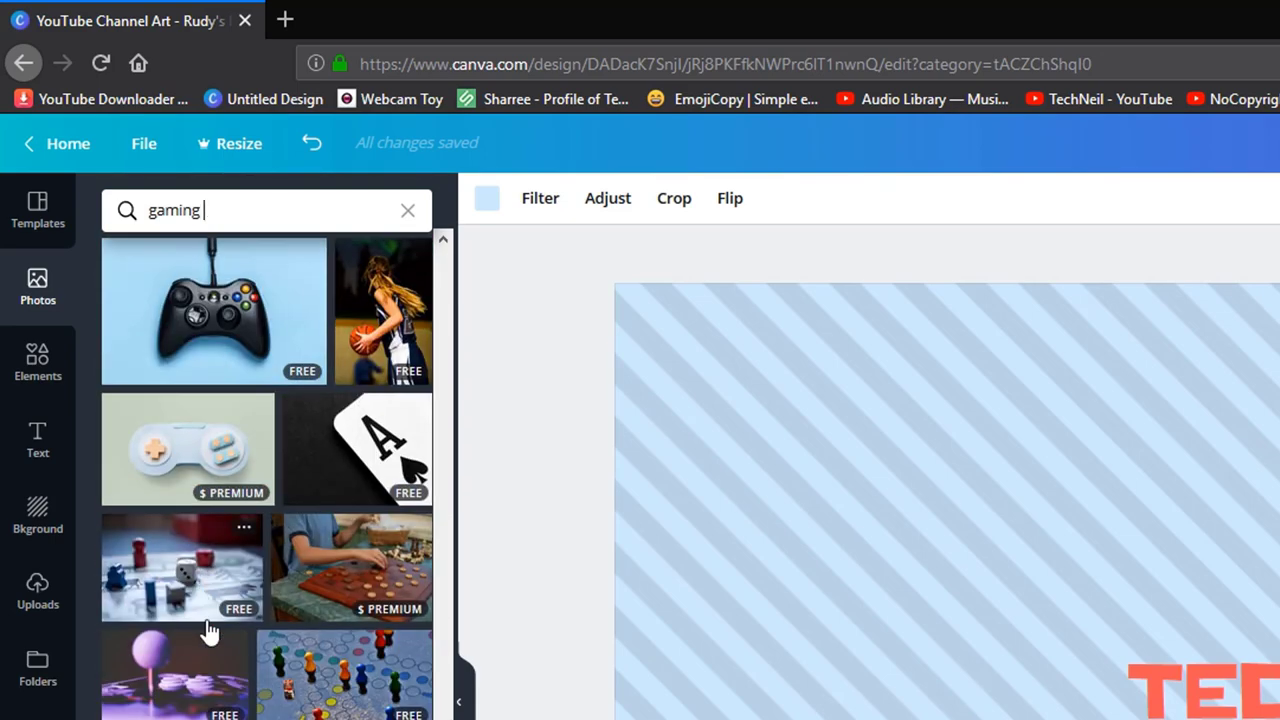
scroll(208, 630, down, 3)
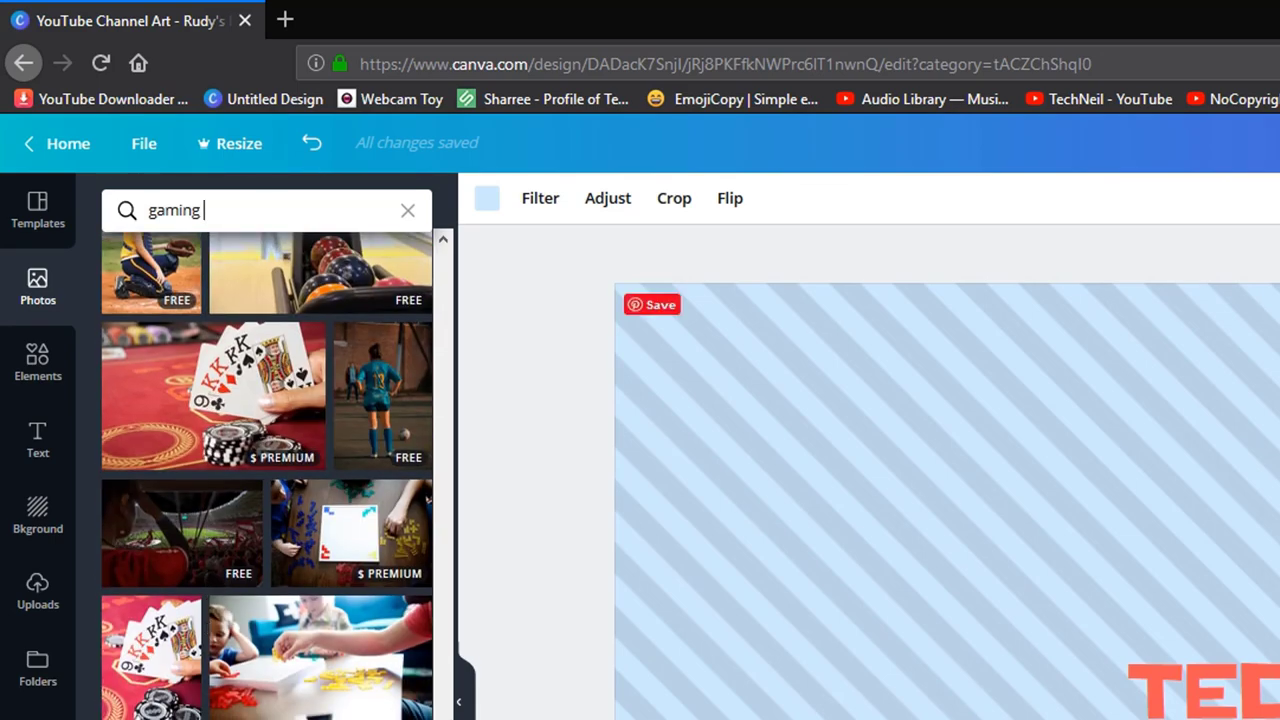
scroll(222, 658, up, 4)
click(40, 372)
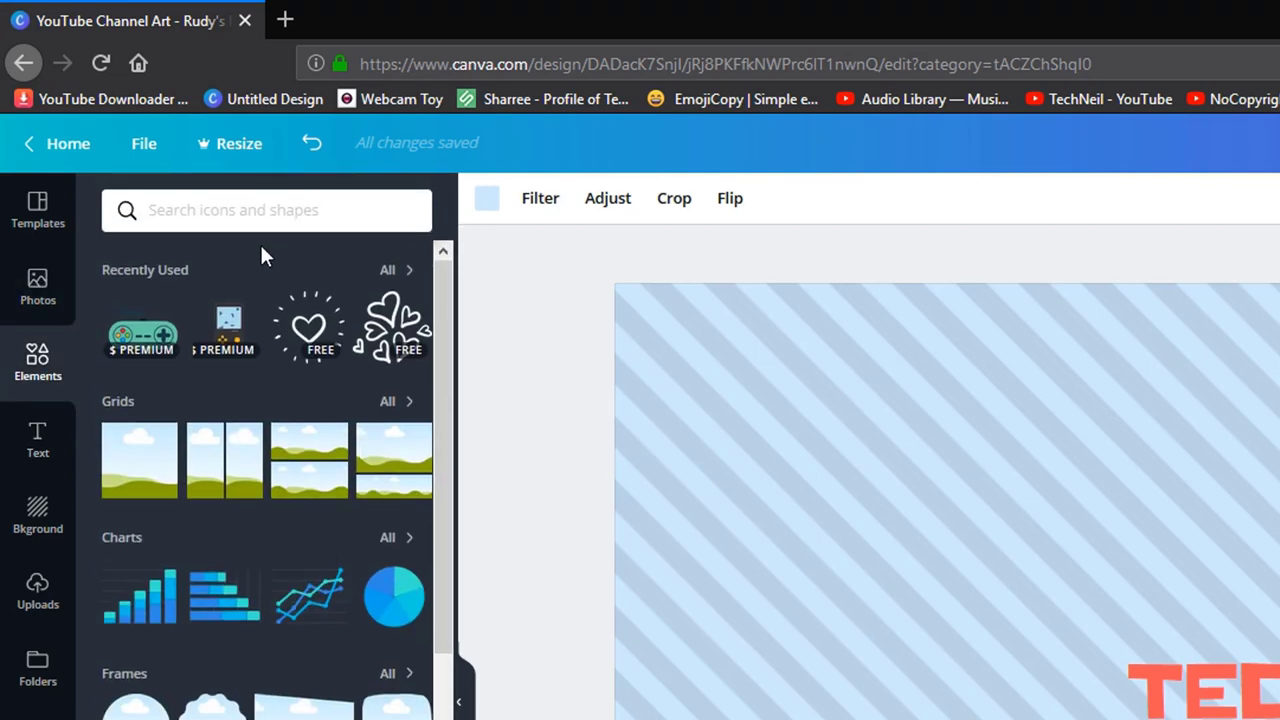
Search Elements for 'gaming' icons and shapes.
click(263, 229)
text(gaming)
key(Return)
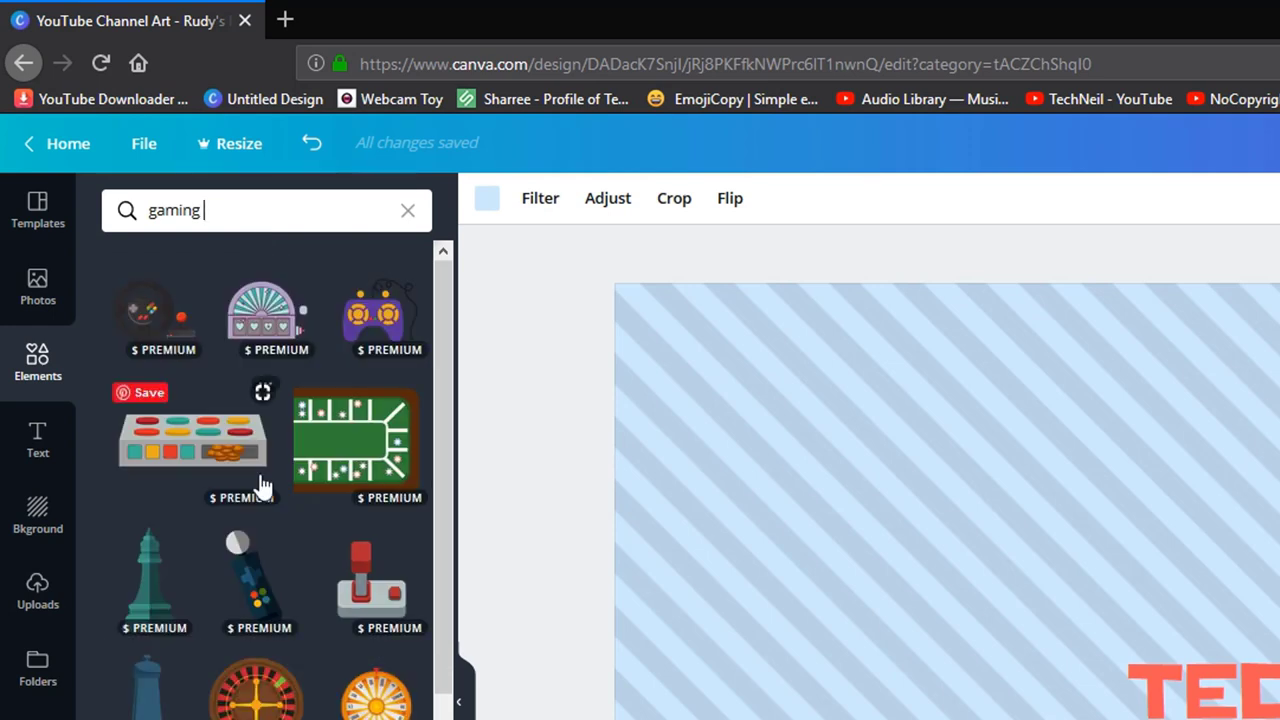
scroll(260, 487, down, 6)
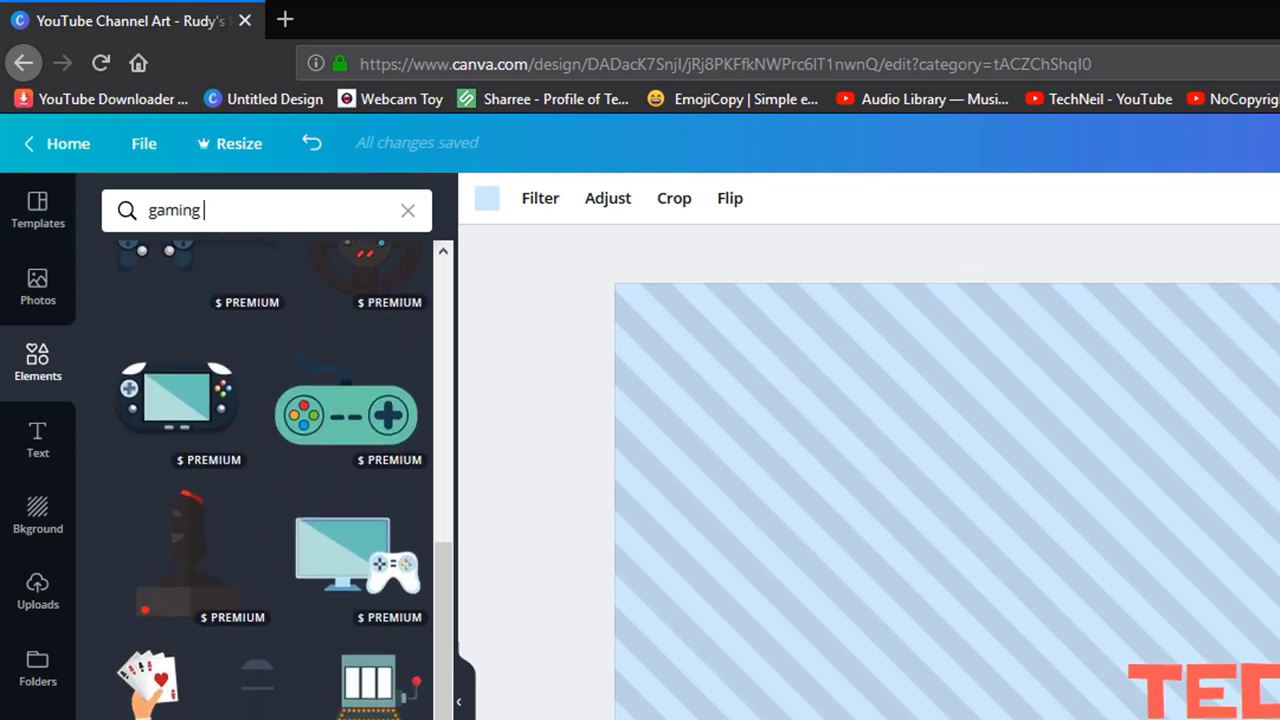
scroll(358, 622, down, 3)
scroll(356, 614, up, 2)
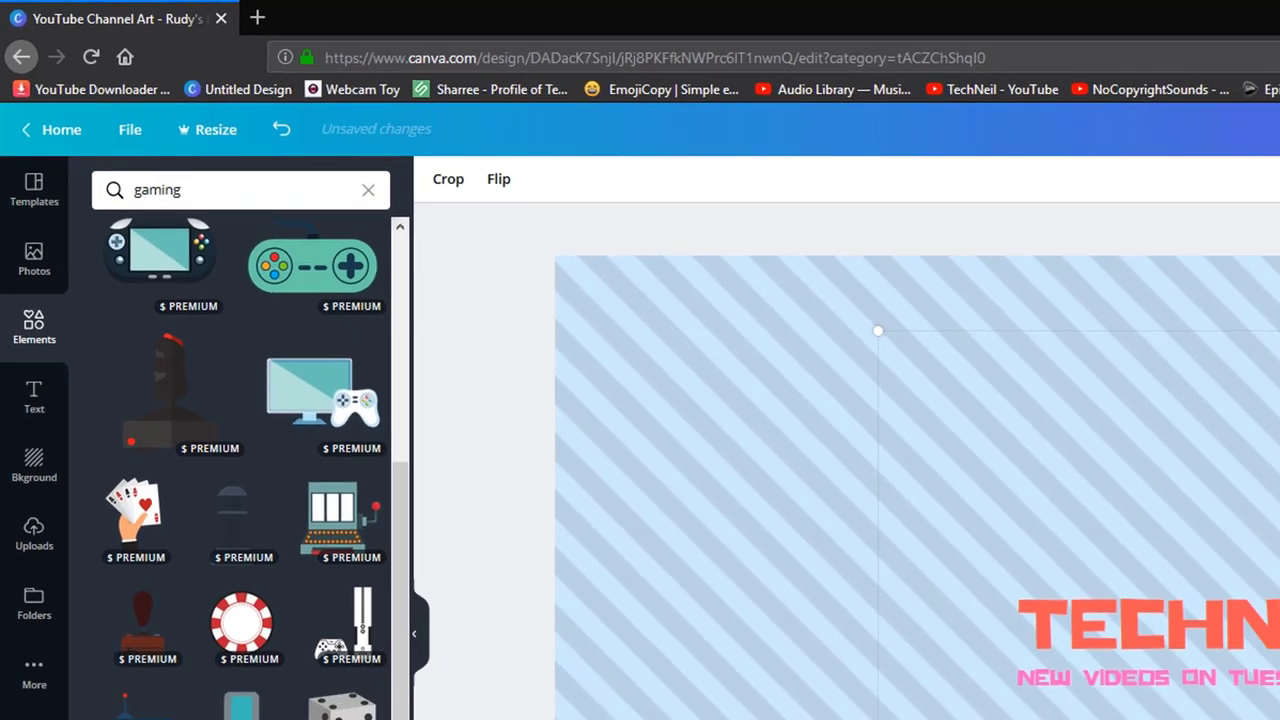
Add a gamepad and a handheld console graphic, then delete both.
click(370, 318)
click(102, 167)
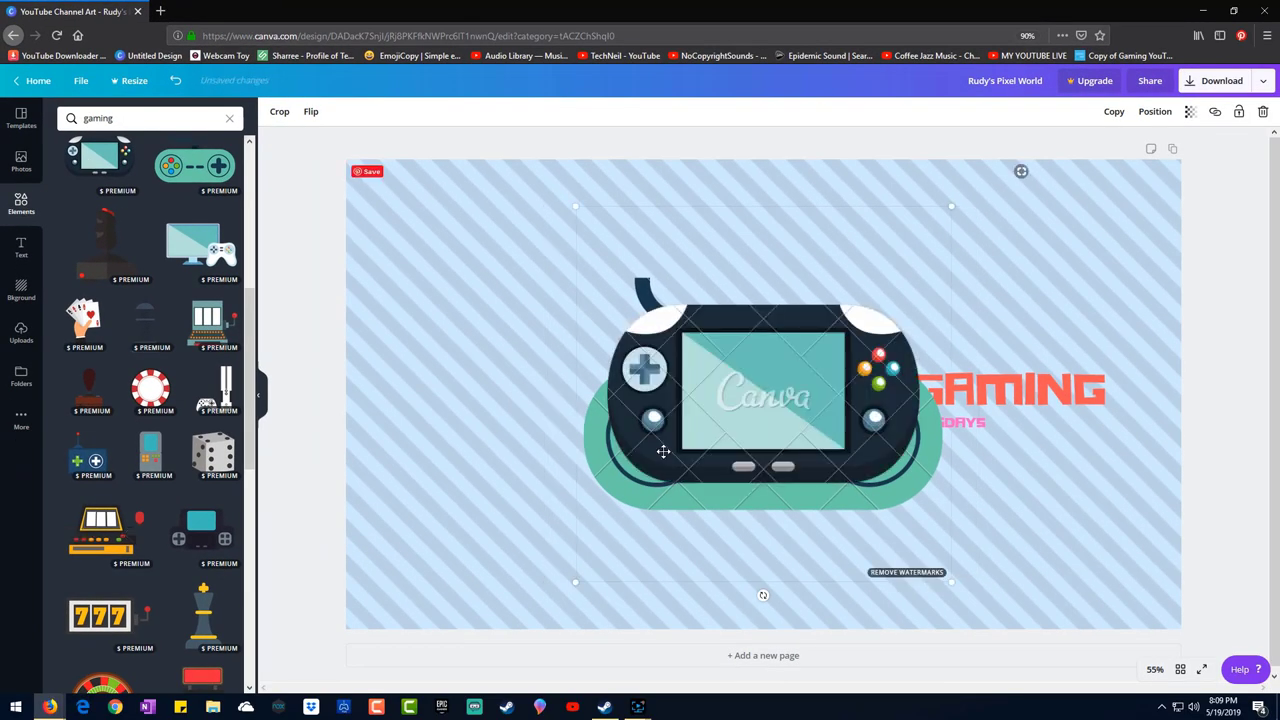
drag(575, 206, 754, 384)
key(Delete)
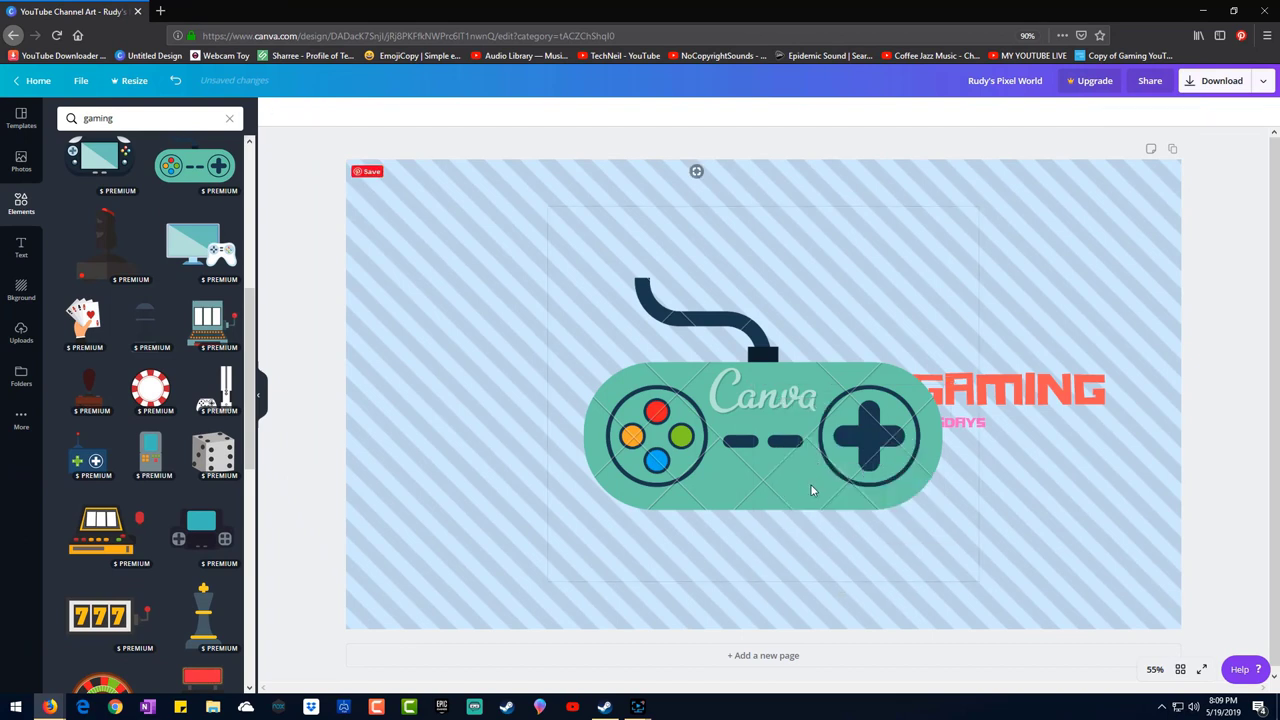
click(811, 489)
key(Delete)
click(528, 446)
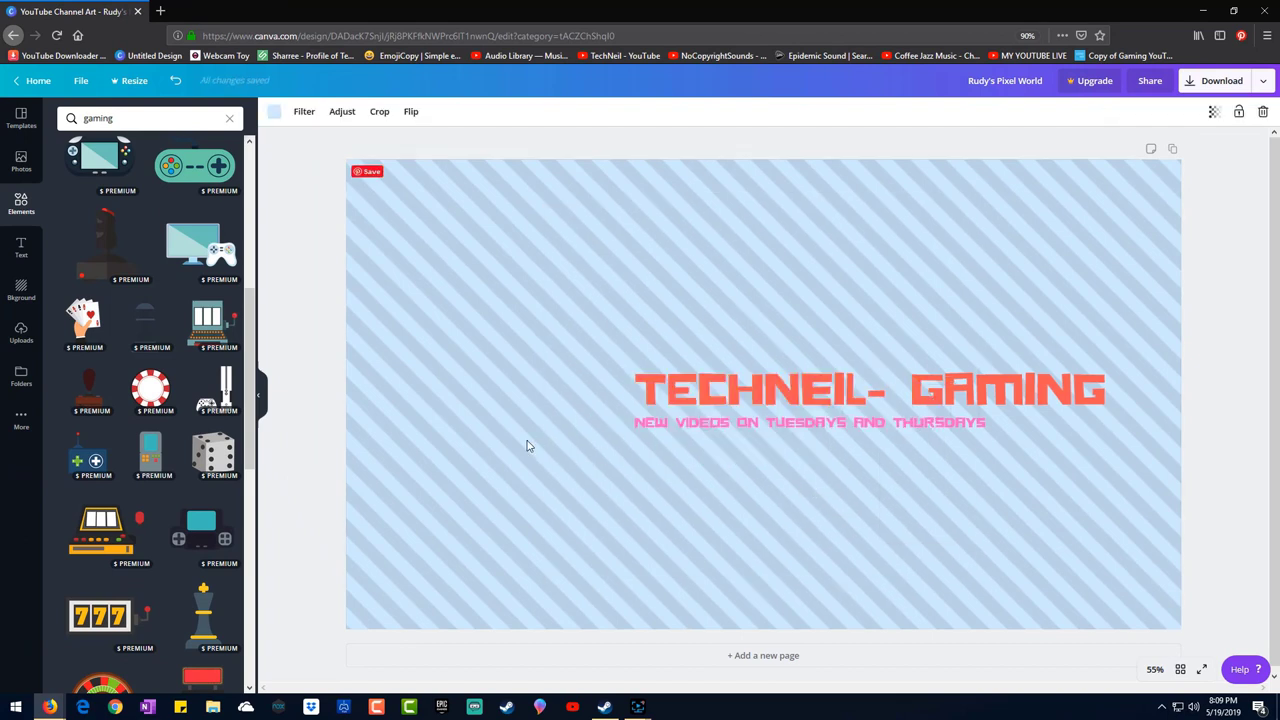
Browse the uploaded images, including the controller and Fortnite character pictures.
scroll(62, 342, up, 5)
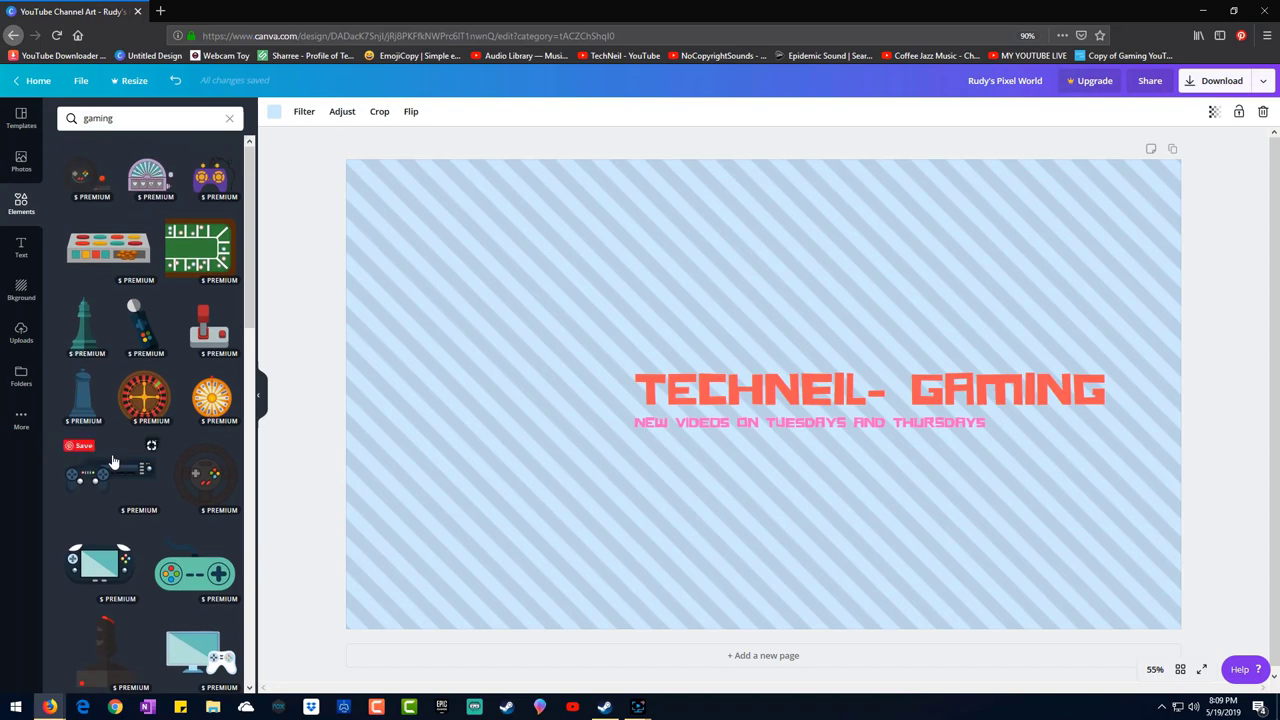
click(14, 335)
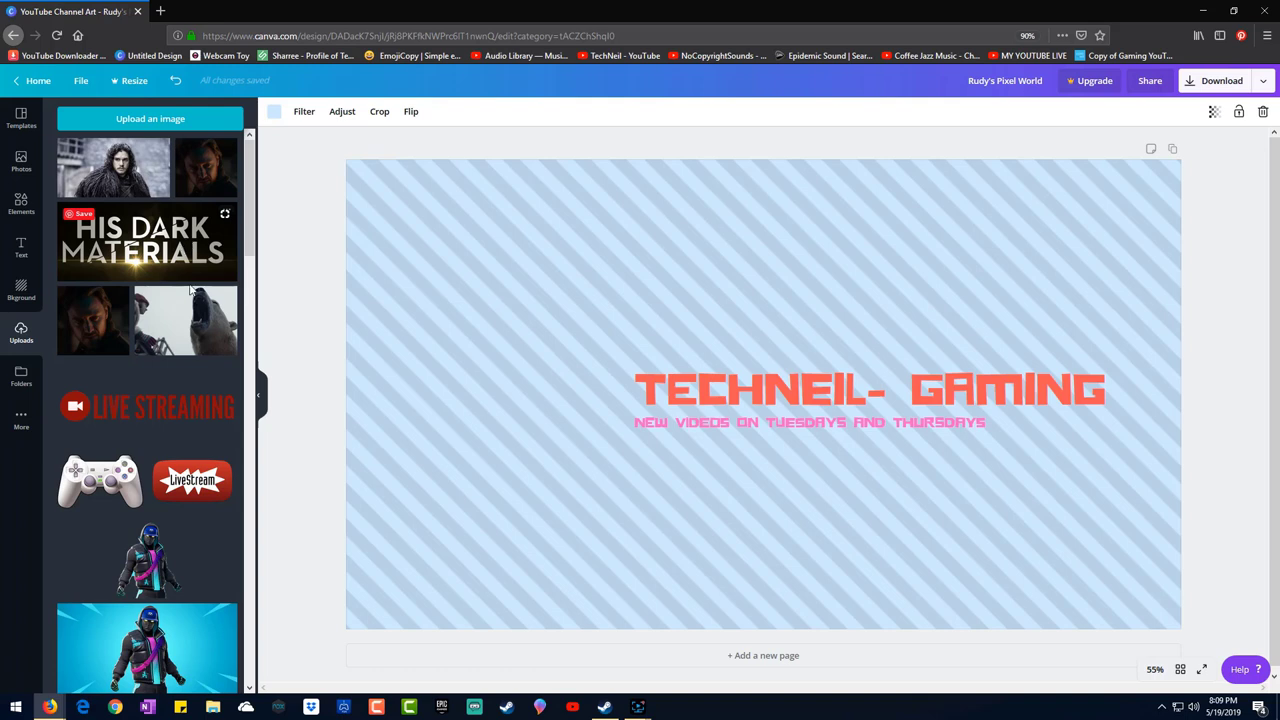
scroll(150, 300, down, 3)
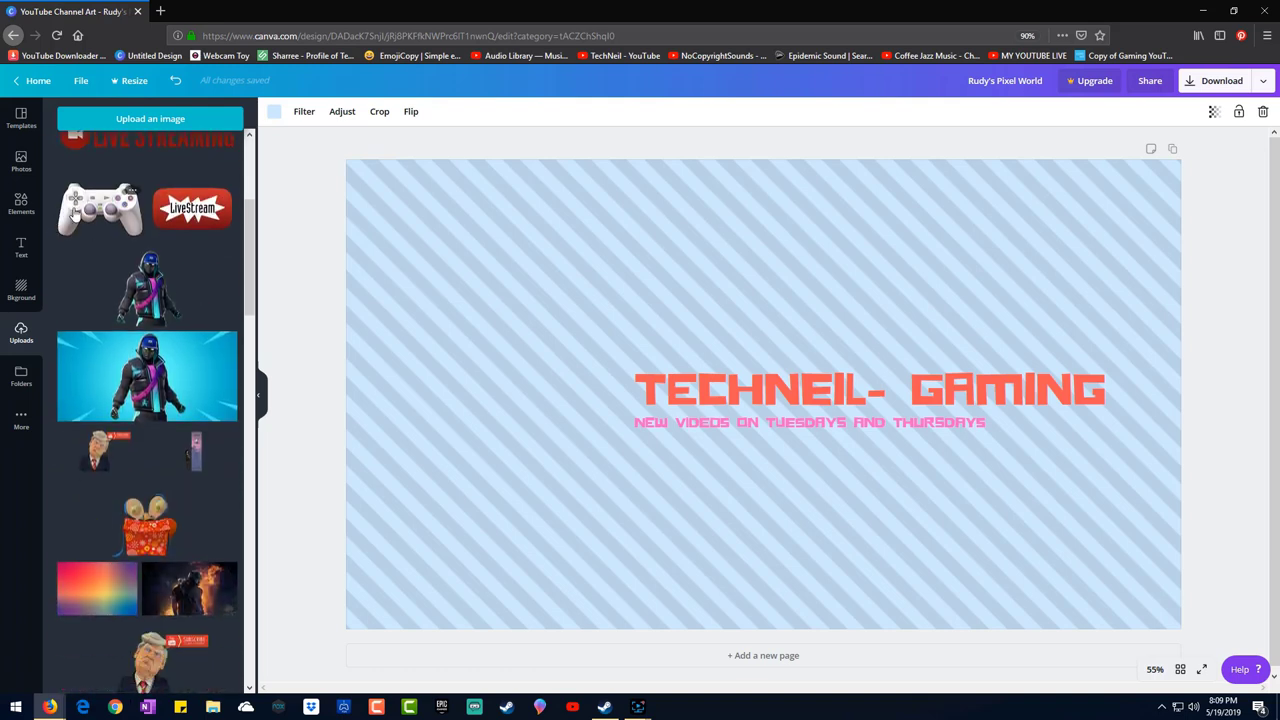
scroll(75, 210, up, 3)
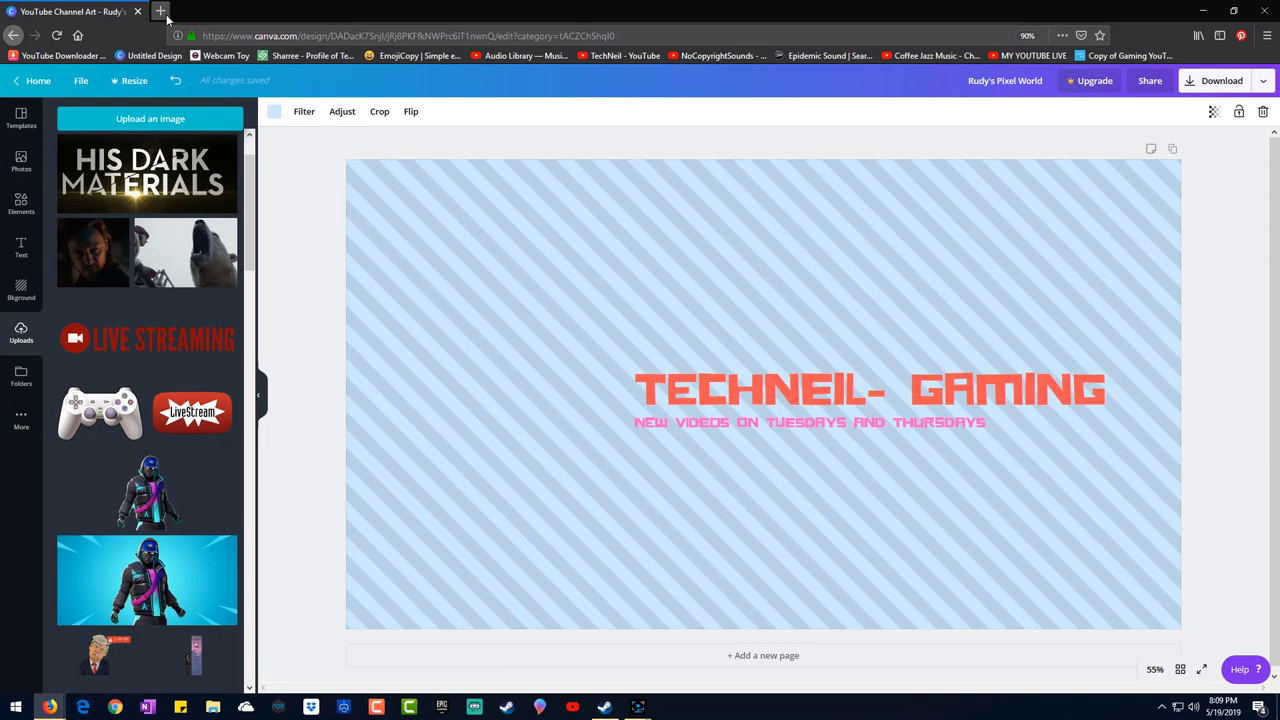
Drag the webcam JPG from This PC > Pictures onto the Canva banner.
click(213, 707)
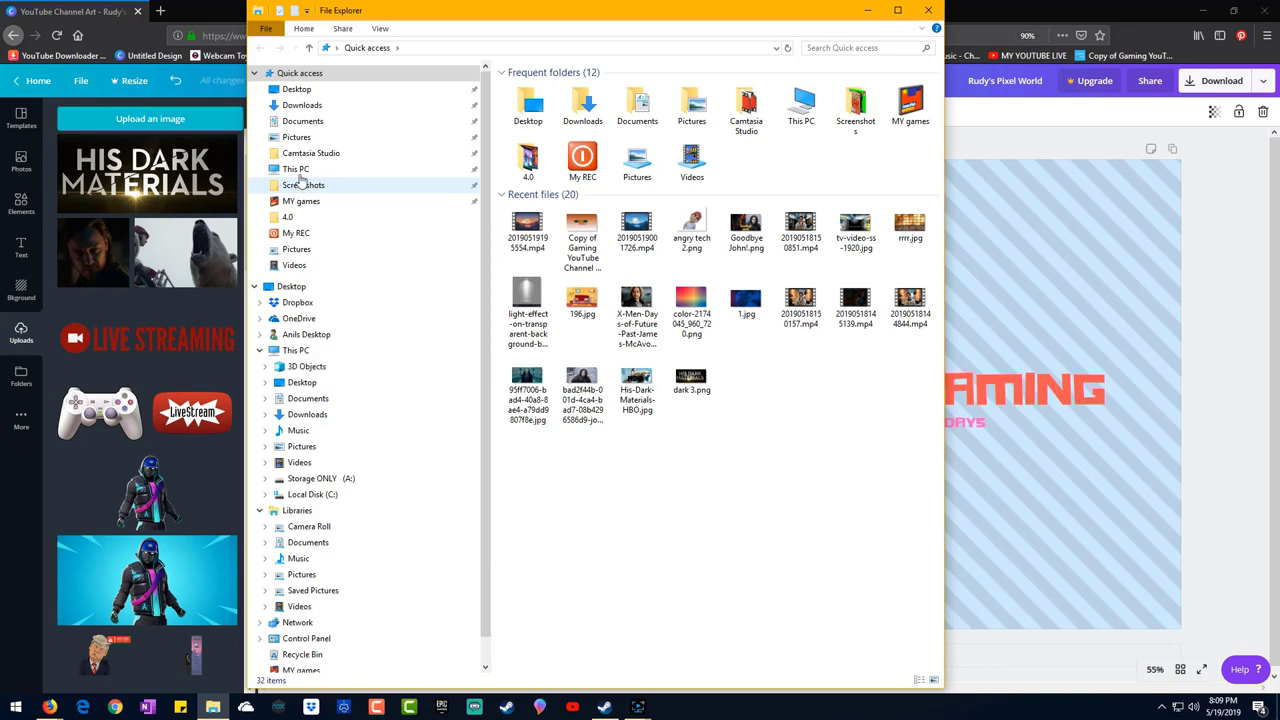
click(296, 169)
click(296, 137)
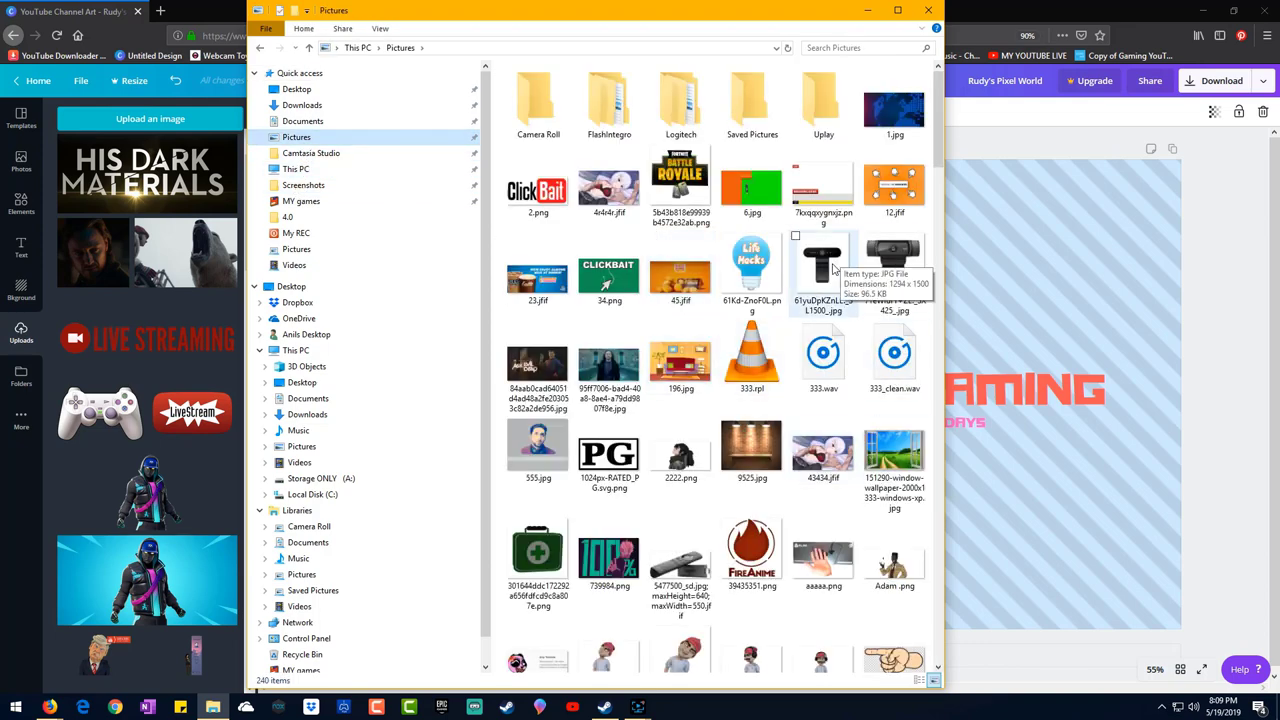
drag(833, 268, 1061, 283)
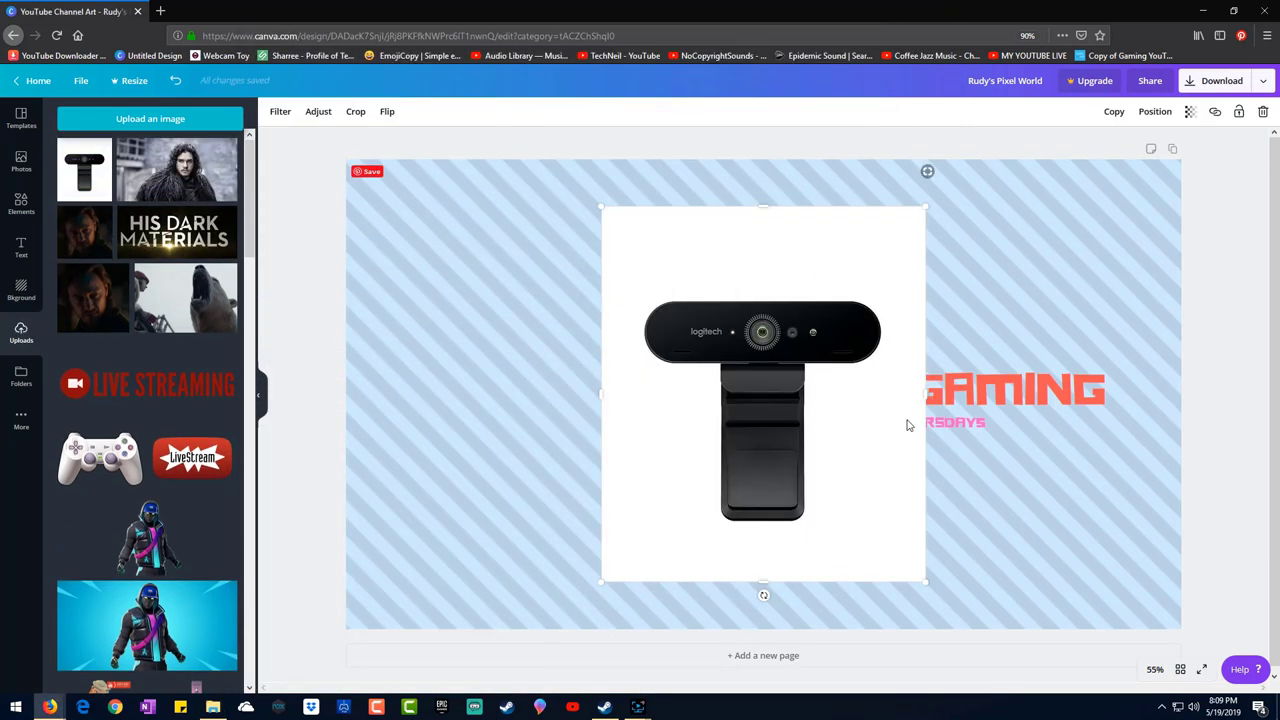
Delete the uploaded webcam photo from the banner, leaving only the title and schedule line.
key(Delete)
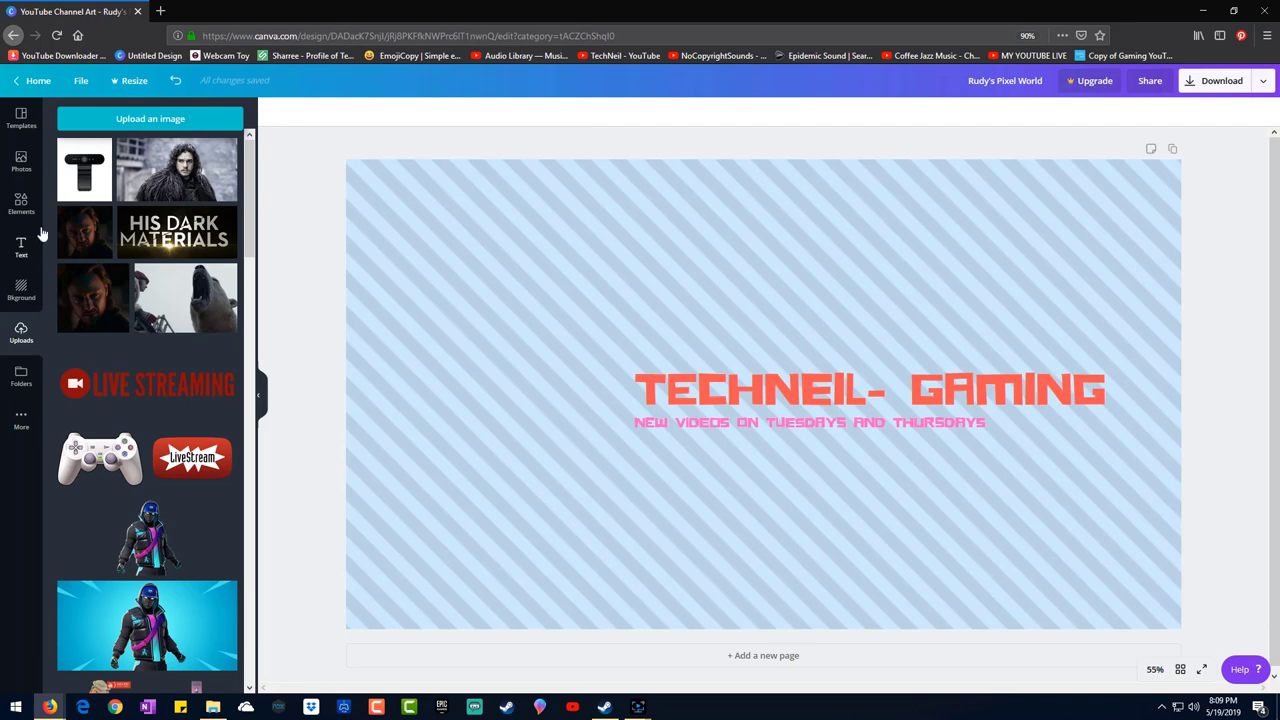
scroll(120, 263, down, 15)
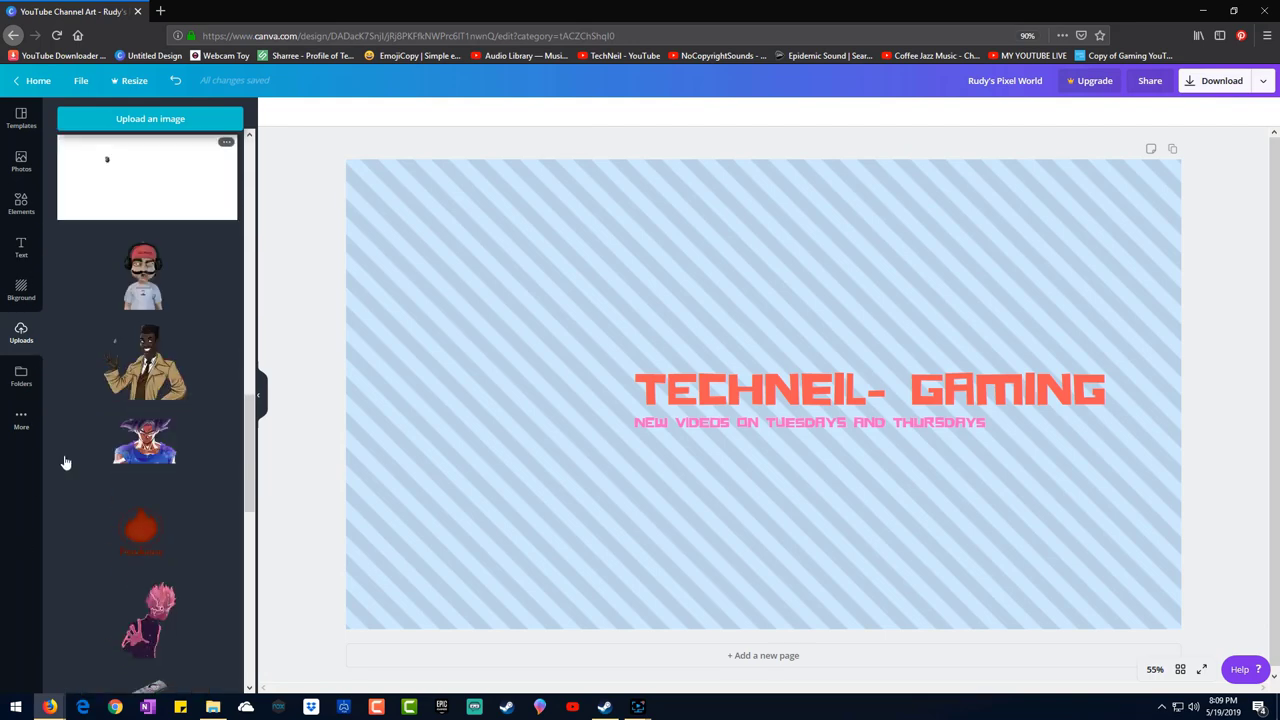
Add the white game controller image from Uploads and shrink it.
scroll(80, 472, down, 10)
scroll(83, 470, up, 12)
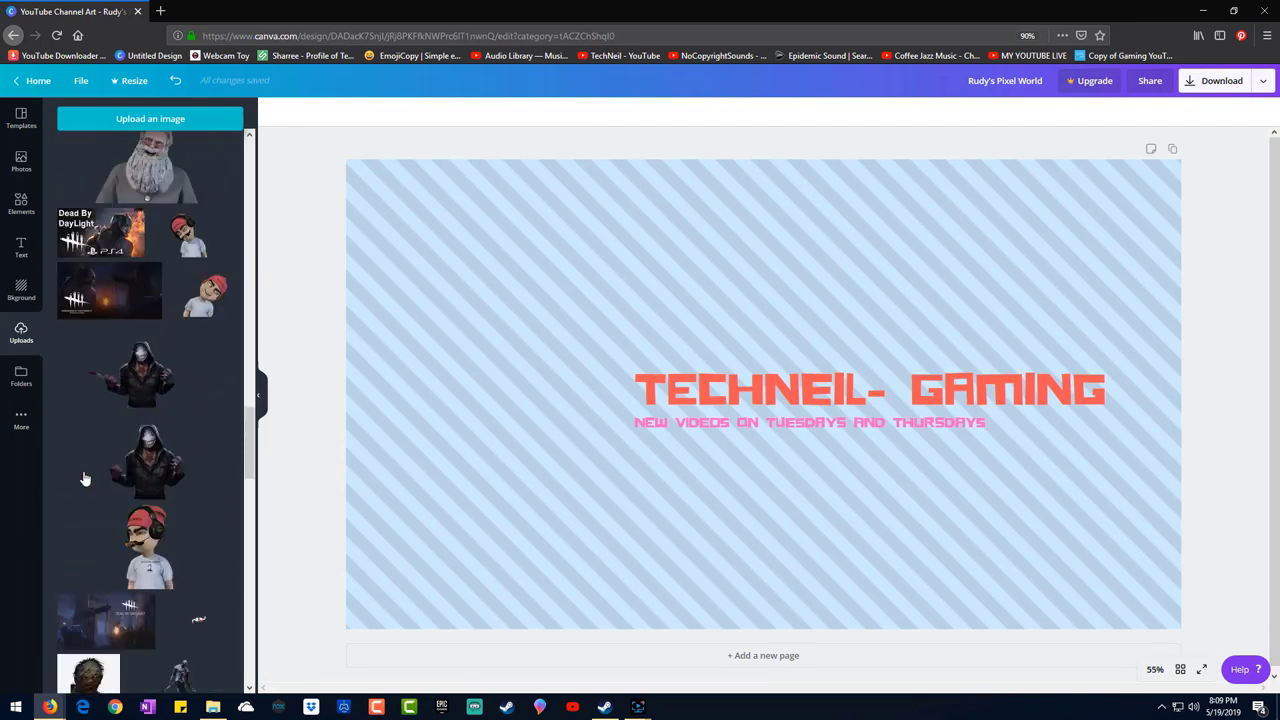
scroll(90, 450, up, 10)
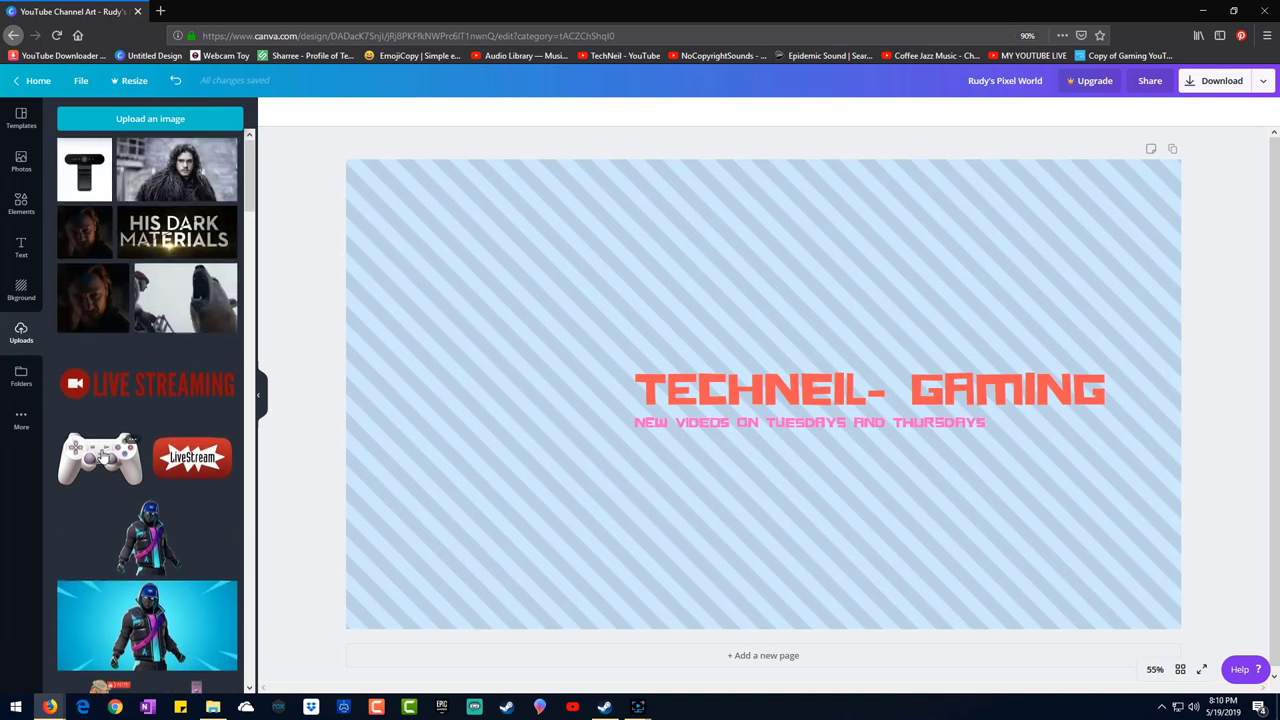
click(100, 458)
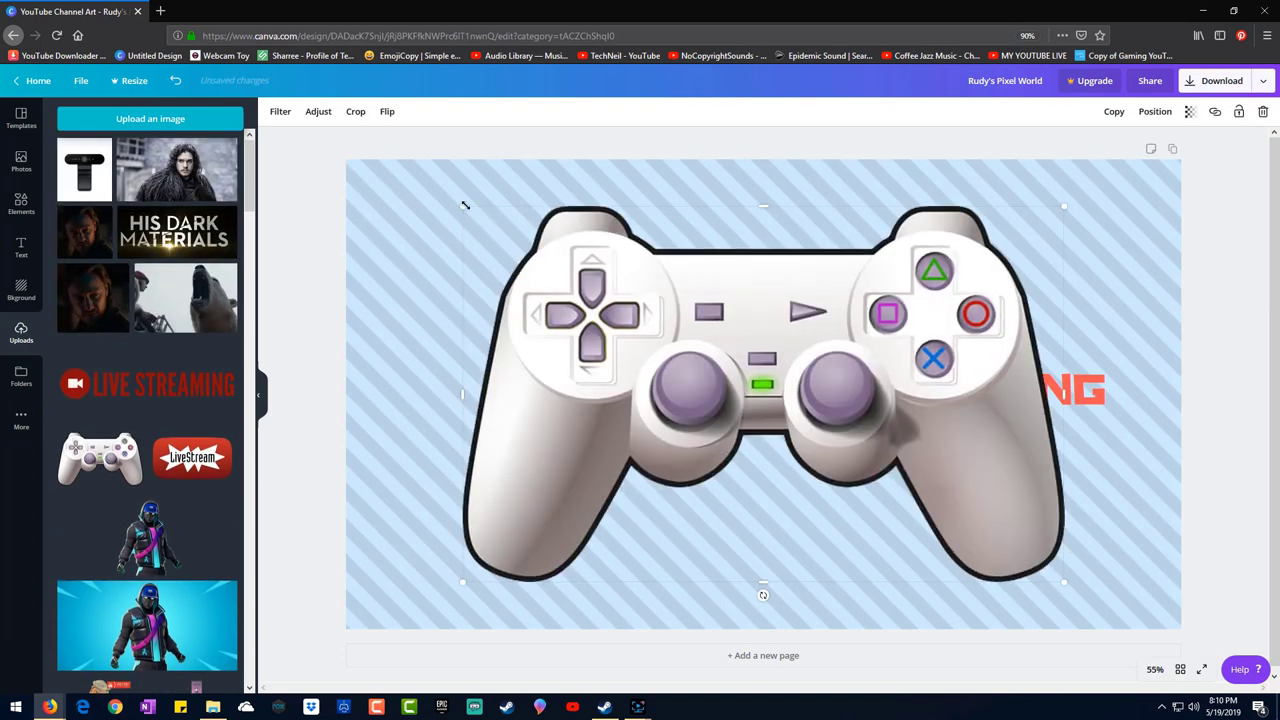
drag(465, 205, 542, 385)
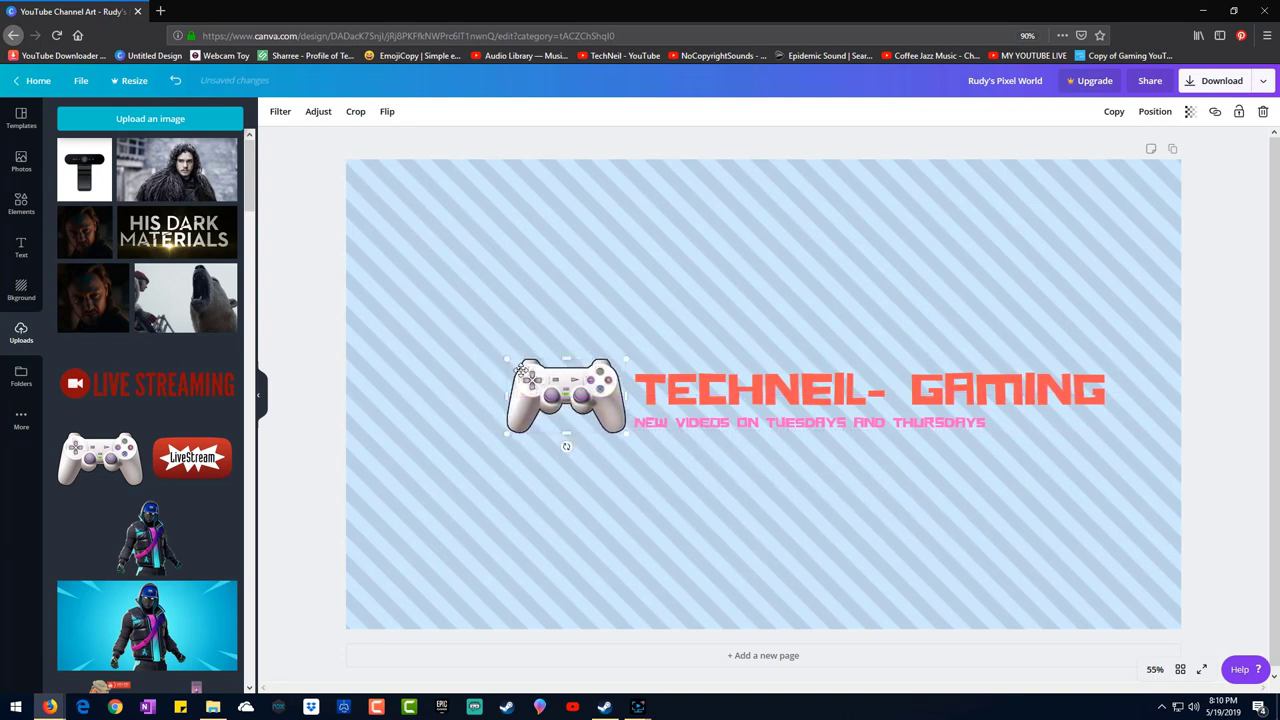
click(813, 512)
Add the Fortnite character image, shrink it, and place it left of the title.
scroll(229, 457, down, 4)
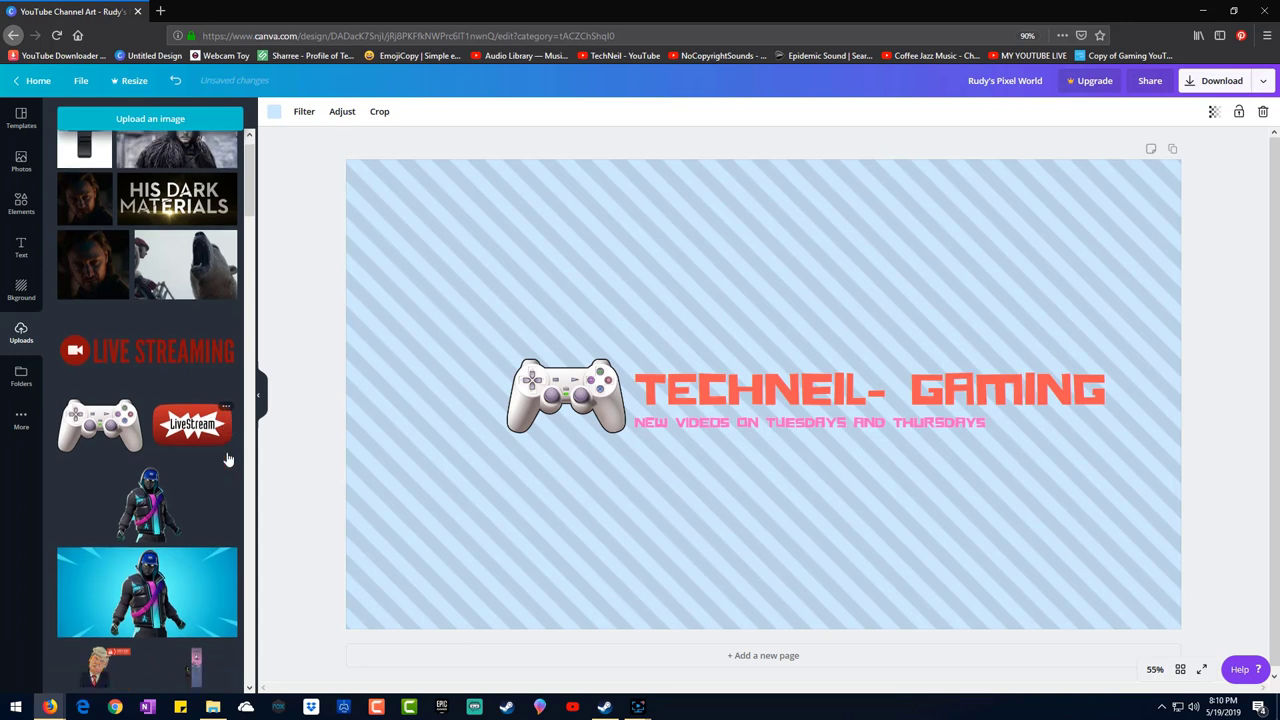
scroll(150, 350, up, 2)
click(150, 350)
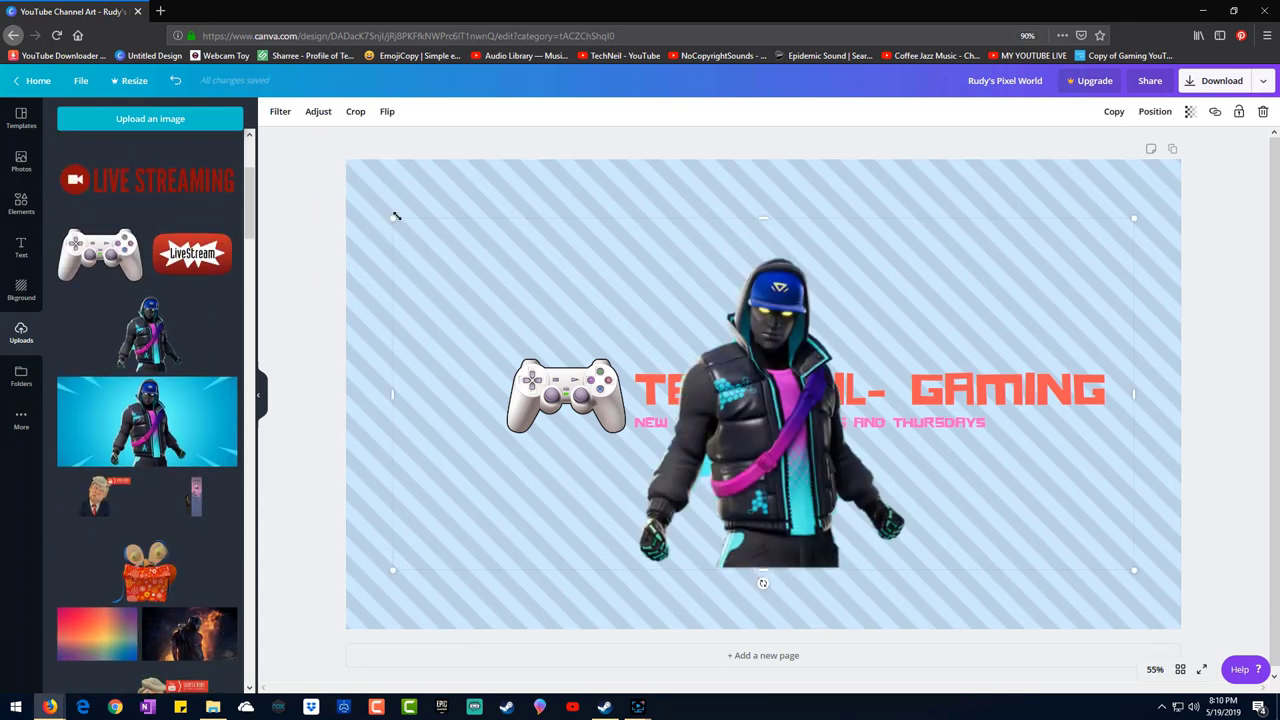
drag(396, 216, 906, 428)
drag(916, 510, 800, 314)
Add a blank second page and shrink the controller into a tiny icon above the title.
click(900, 657)
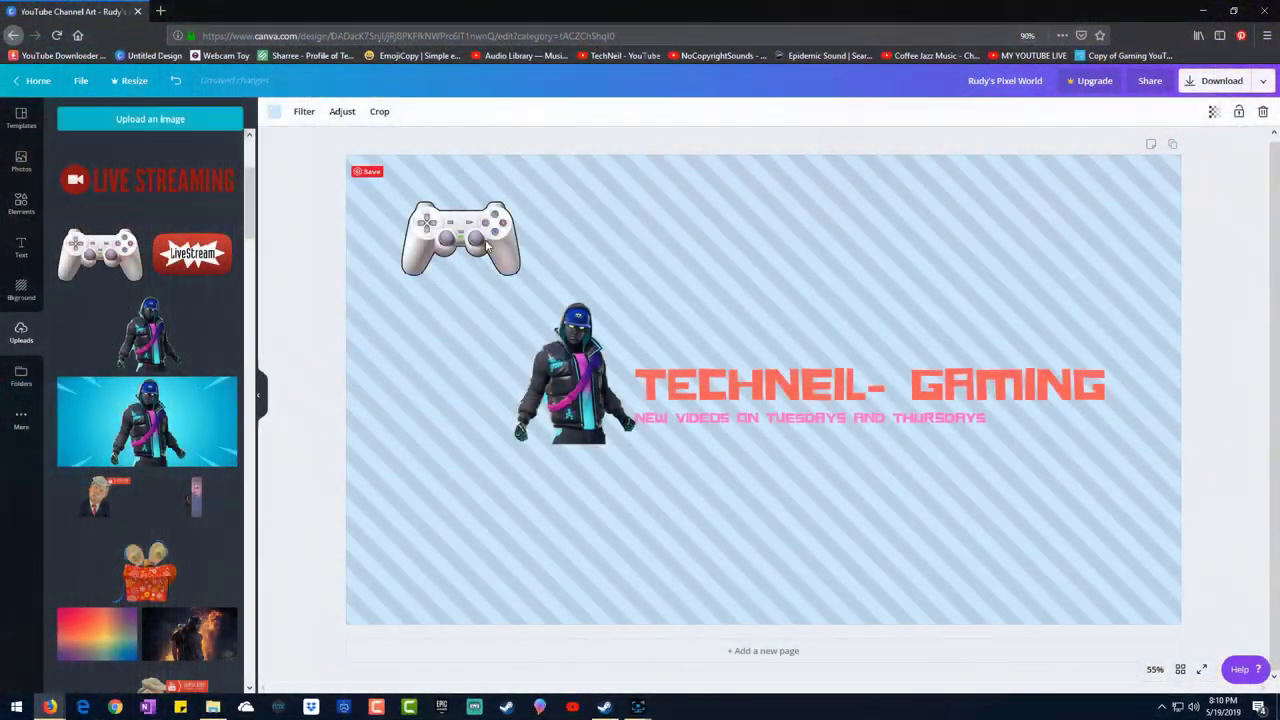
click(483, 240)
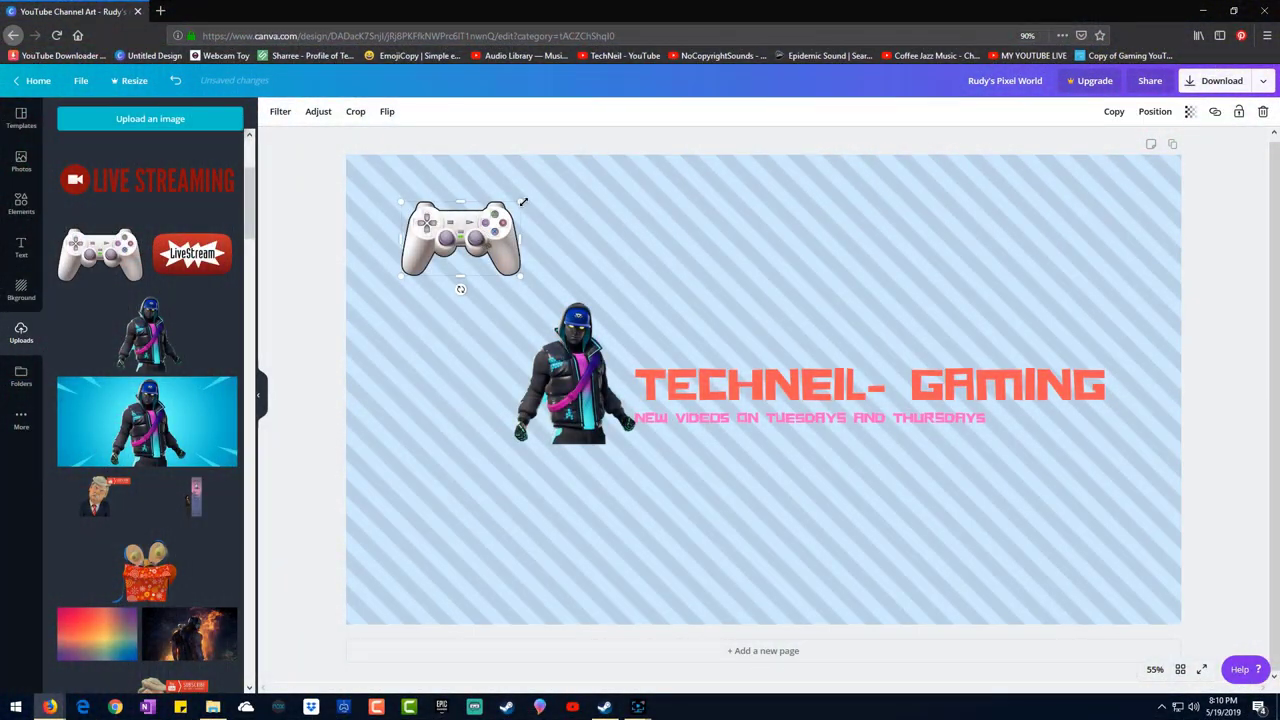
drag(523, 202, 887, 350)
click(898, 527)
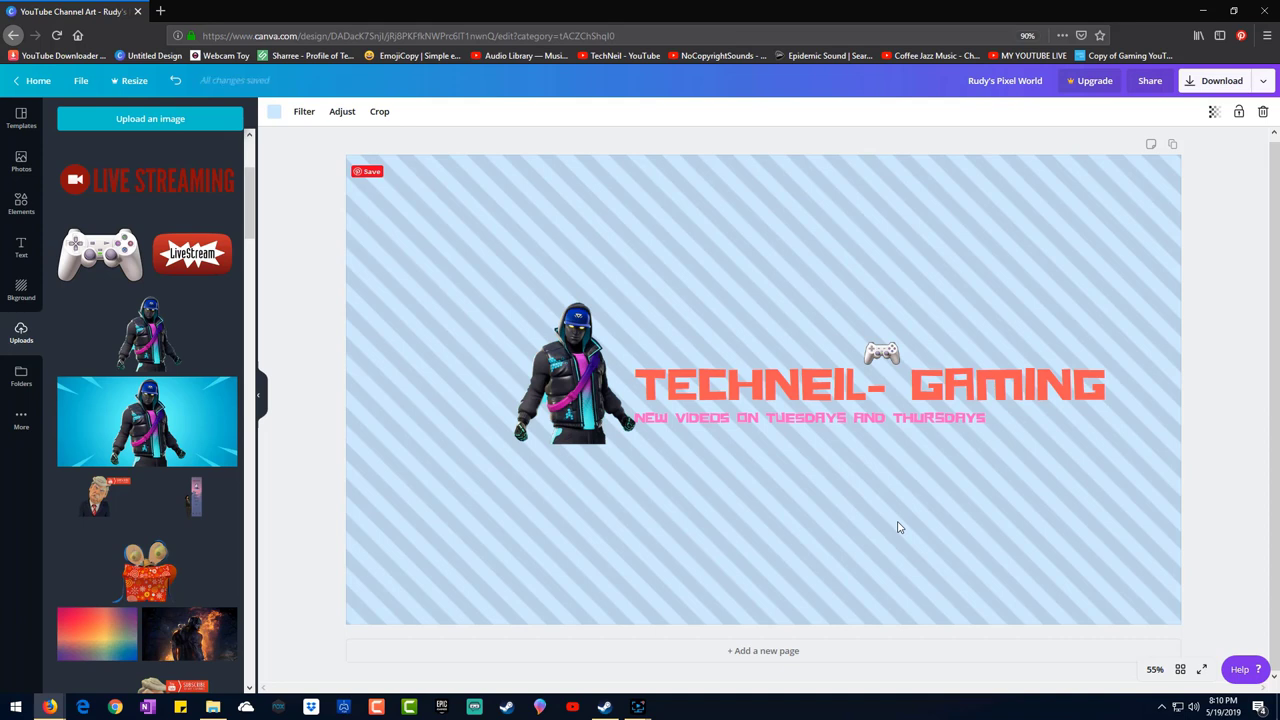
Move the Fortnite character over the title and try sending it backward, then forward.
click(601, 350)
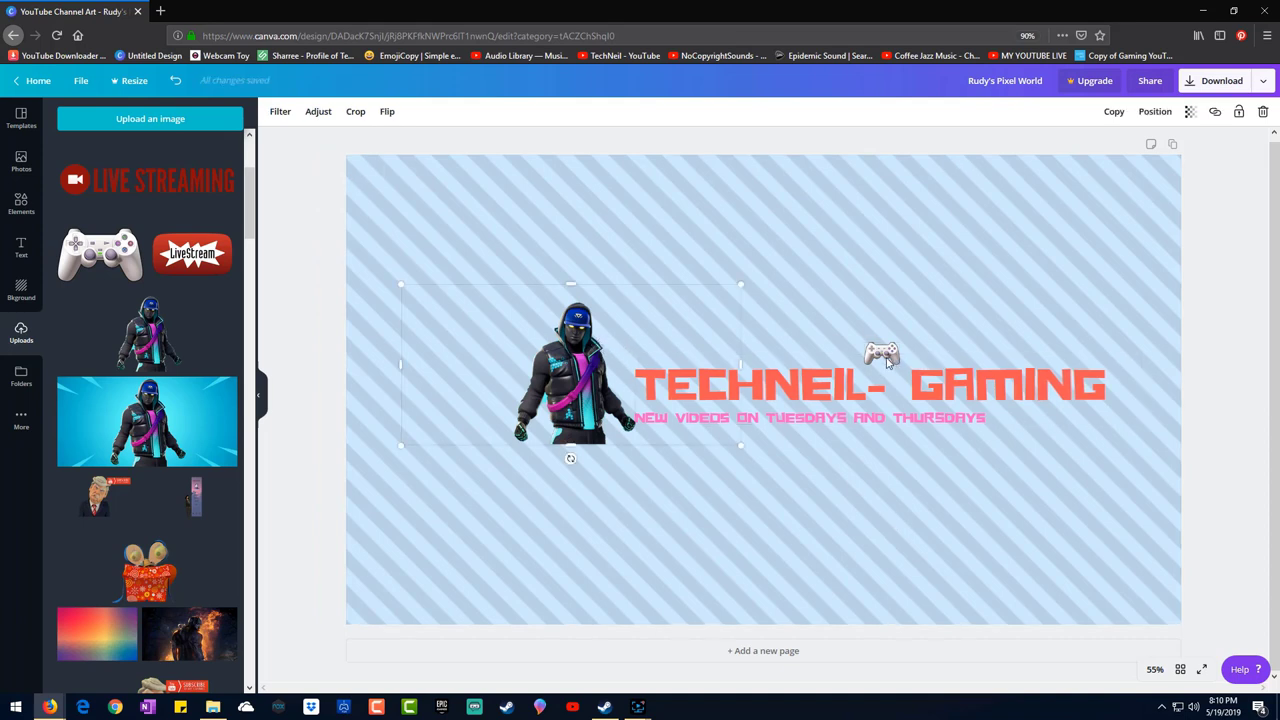
drag(583, 391, 733, 403)
click(1160, 116)
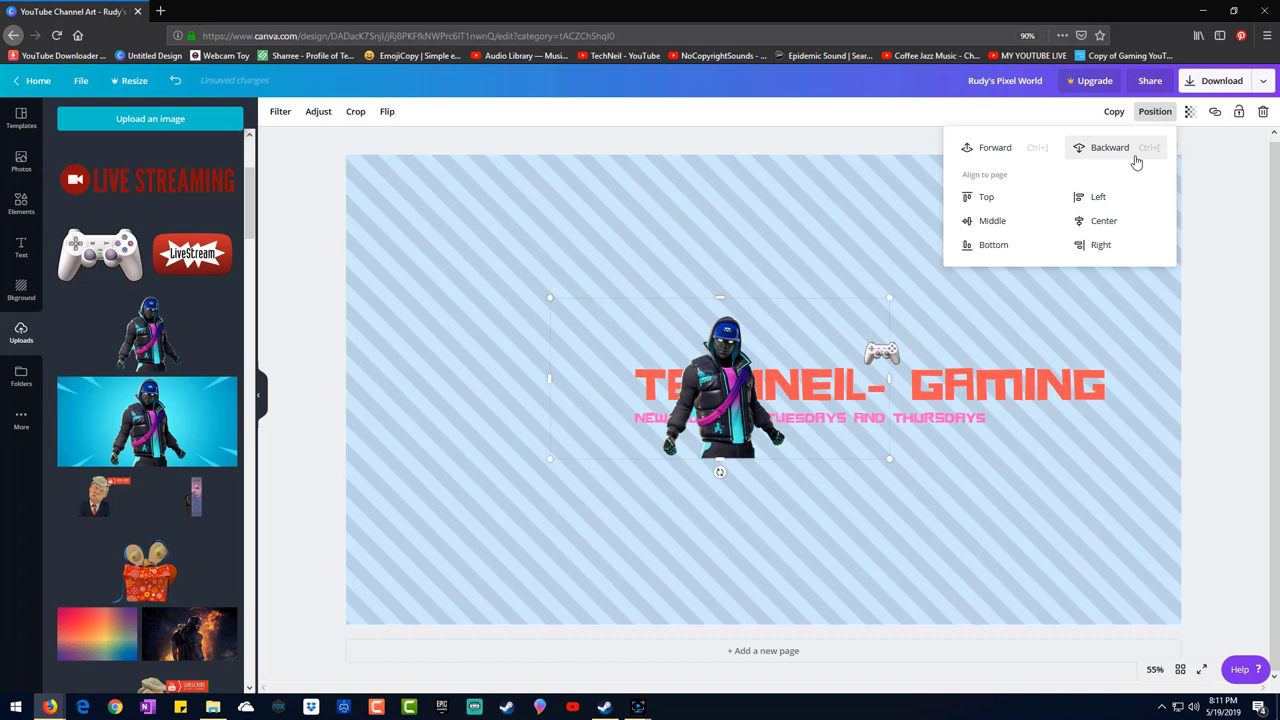
click(1136, 150)
click(973, 149)
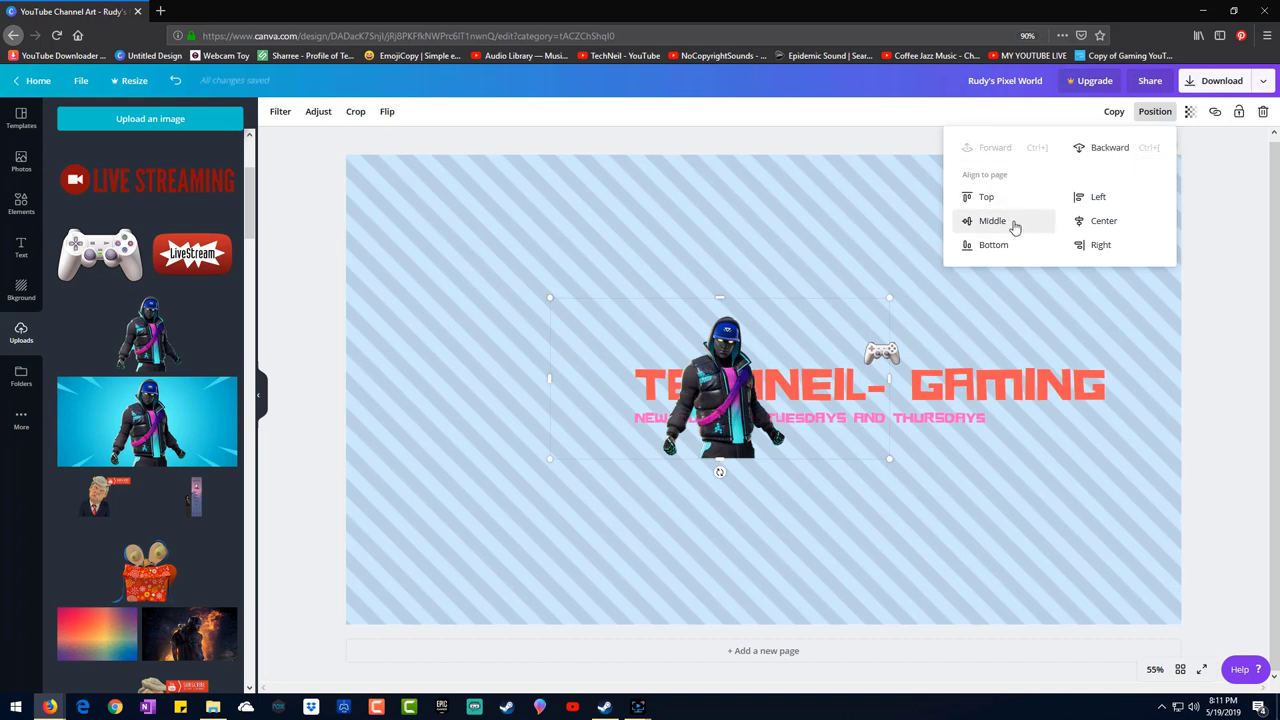
click(721, 378)
Move the character back and fine-tune it right against the start of the TECHNEIL- GAMING title.
drag(721, 378, 579, 371)
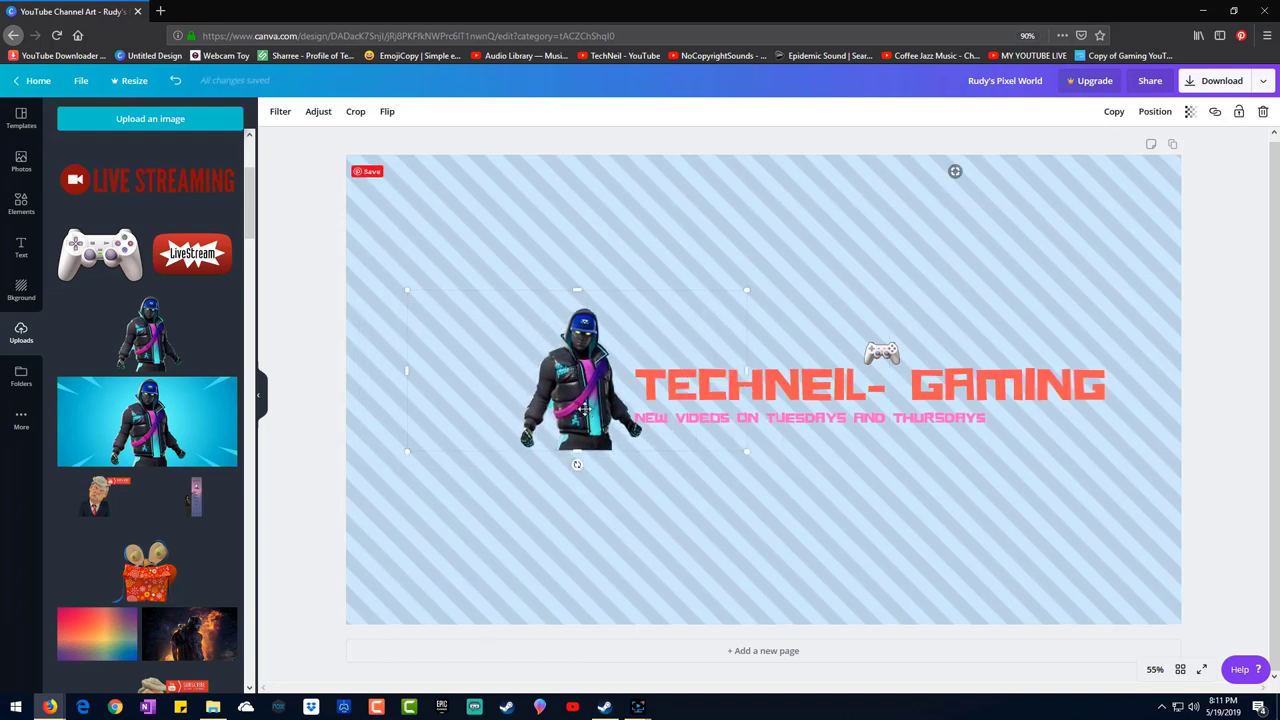
drag(584, 408, 601, 402)
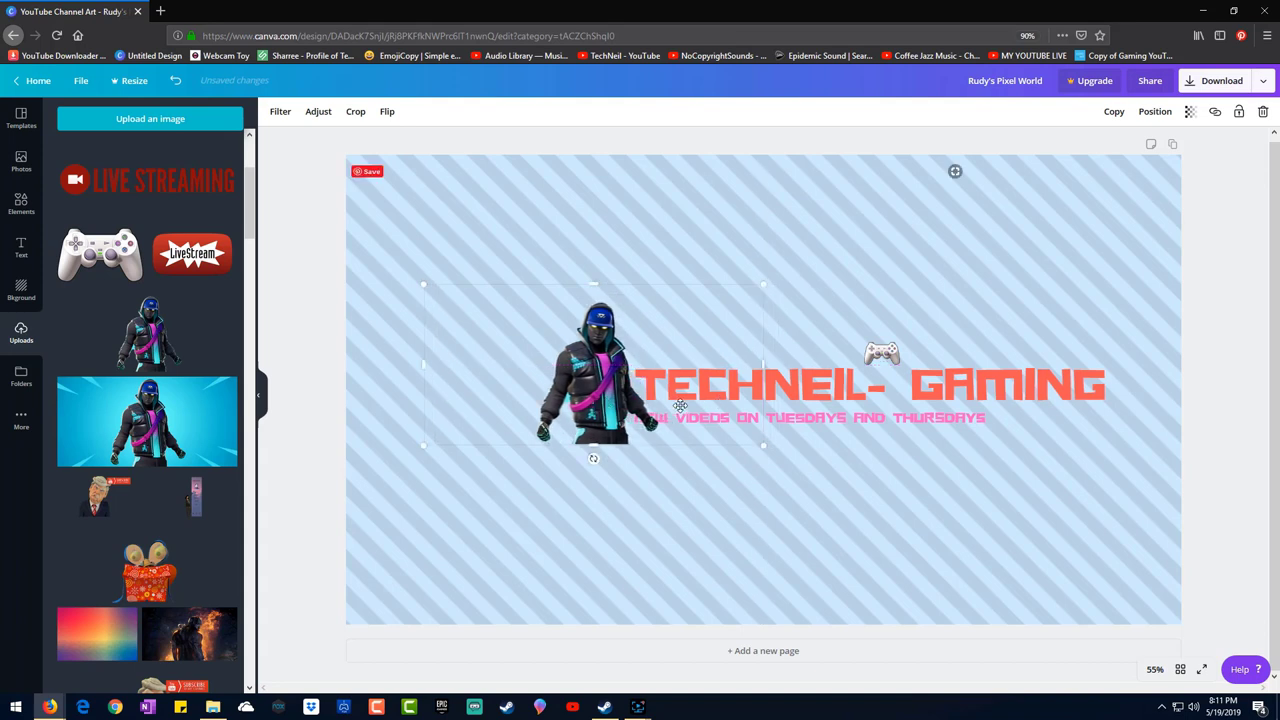
click(1154, 114)
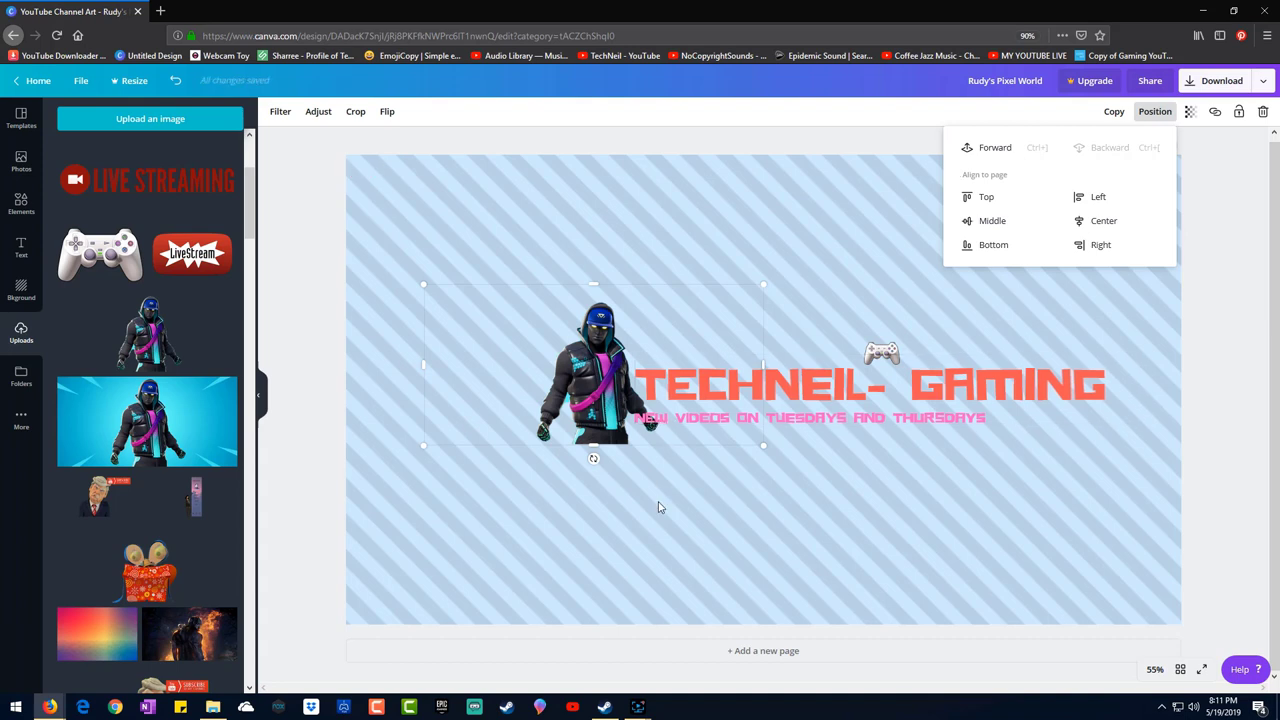
click(683, 613)
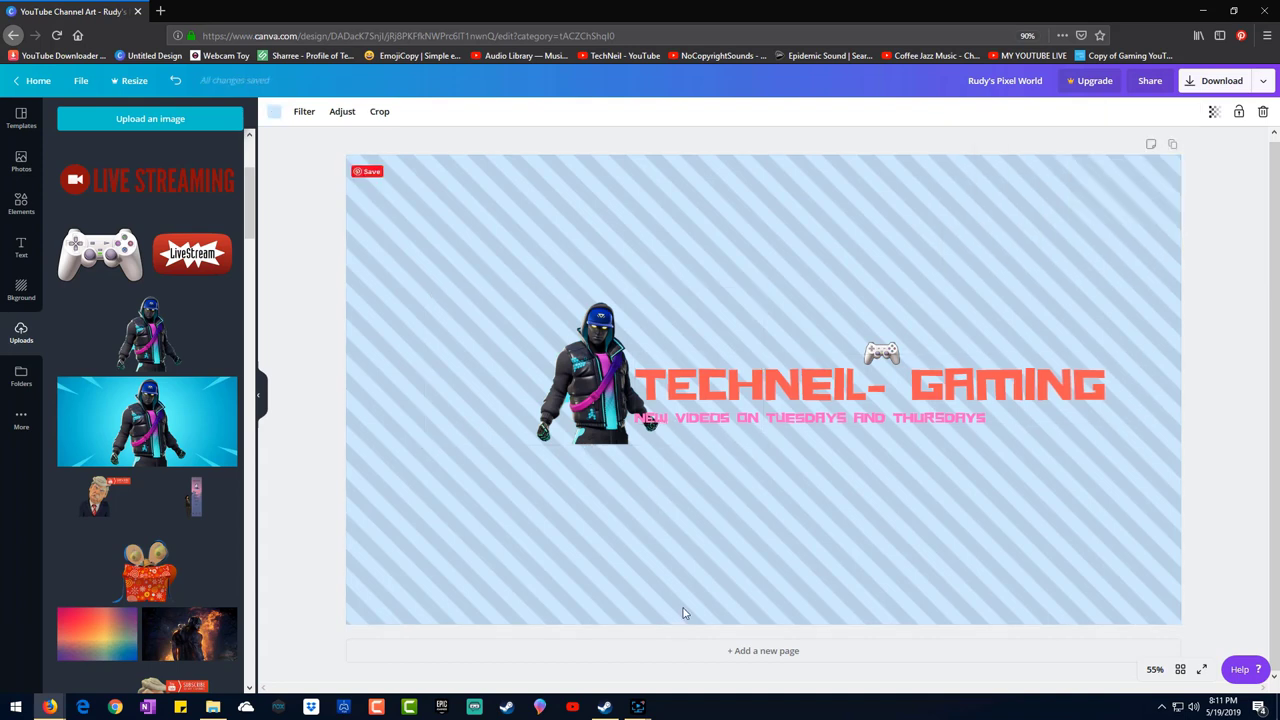
mouse_move(609, 388)
mouse_down()
mouse_move(893, 373)
mouse_move(563, 358)
mouse_move(582, 358)
mouse_move(600, 388)
mouse_up()
click(737, 549)
click(834, 466)
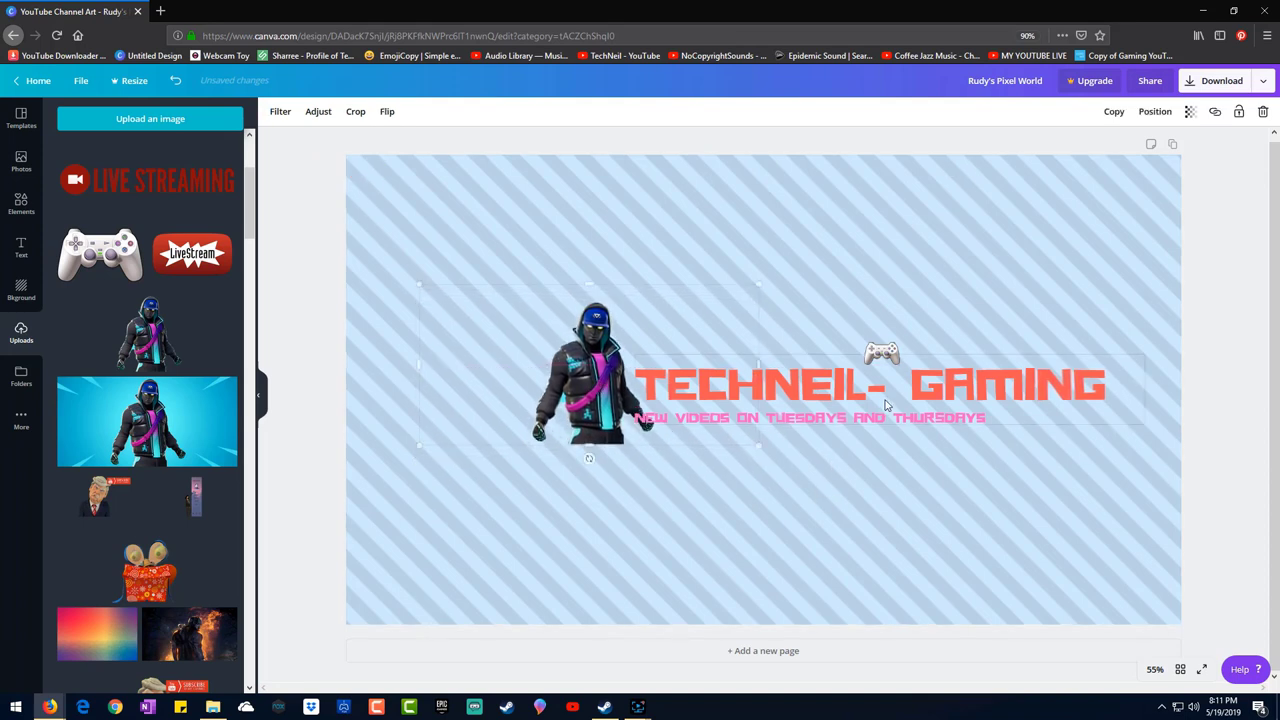
click(864, 488)
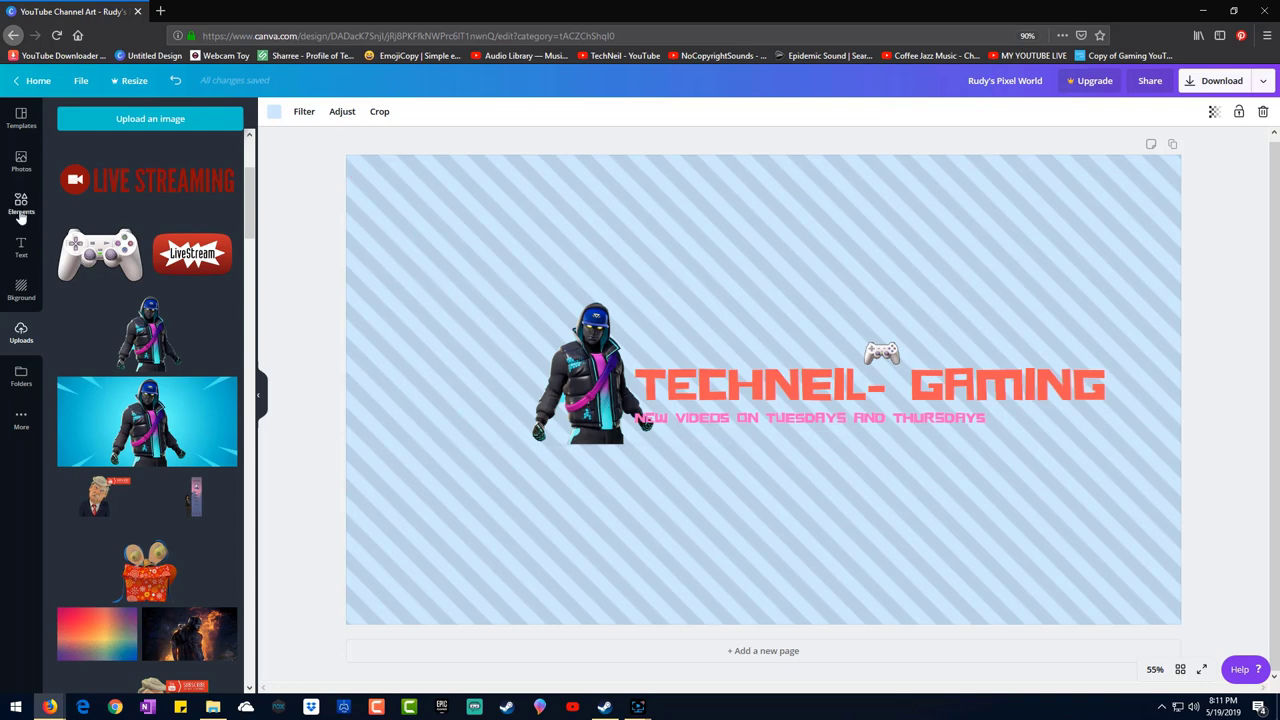
Try a gaming dice photo as the banner background, then undo it.
click(21, 292)
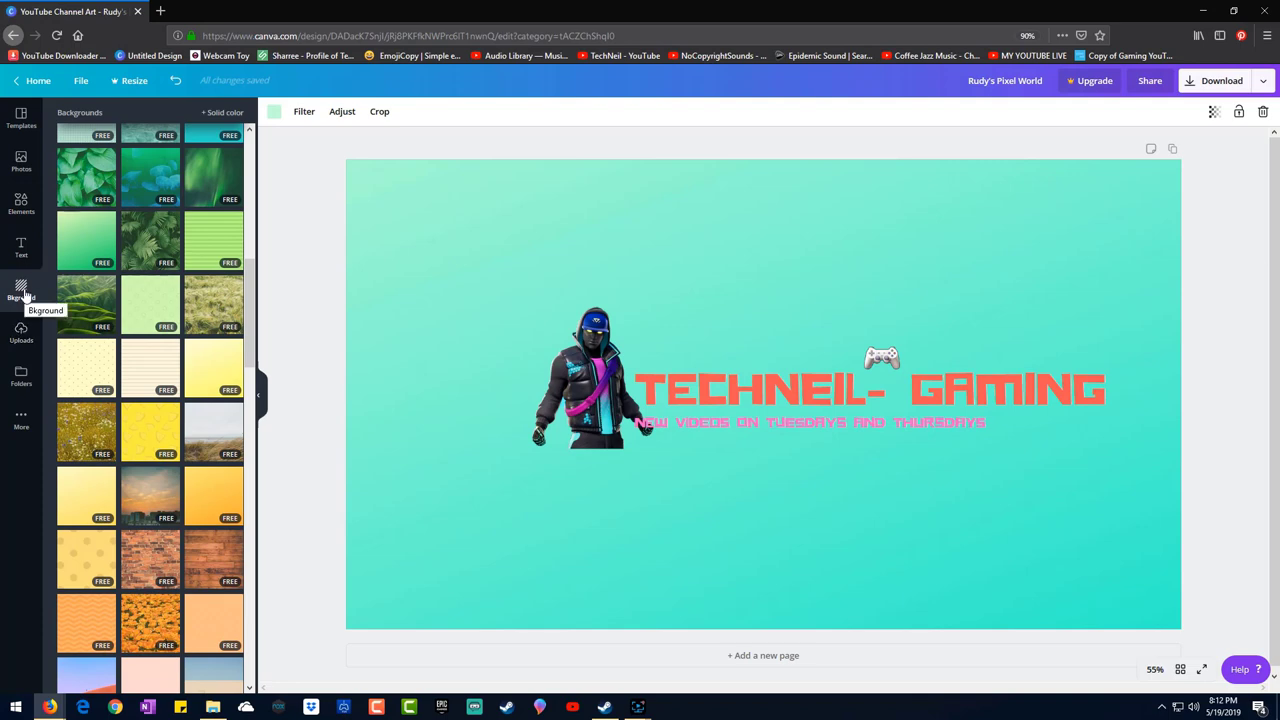
click(21, 160)
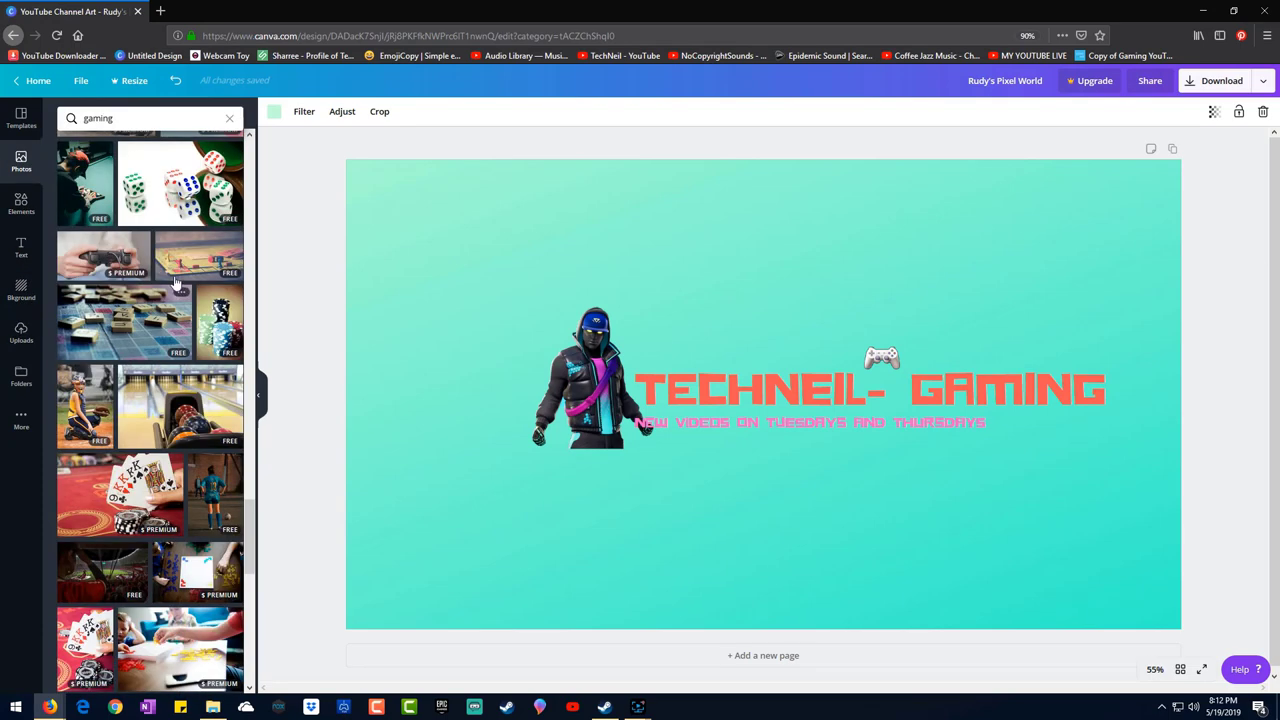
drag(170, 185, 385, 218)
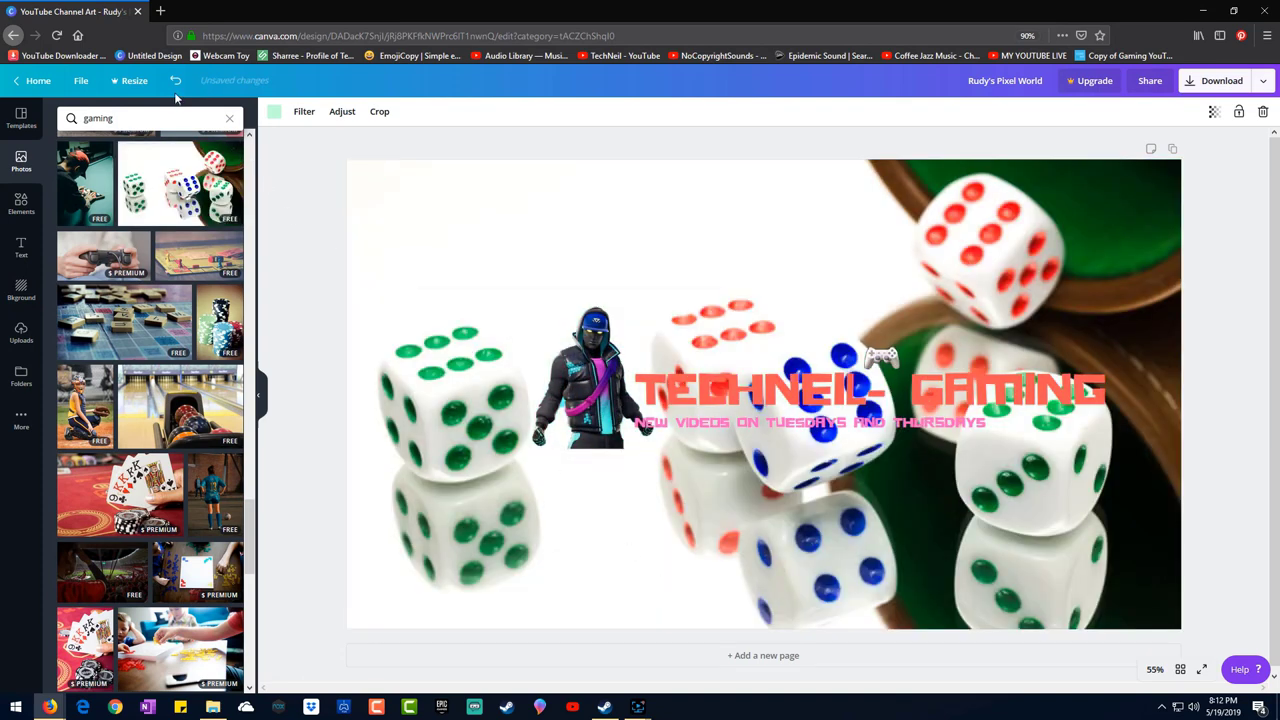
click(175, 82)
Set the dark controller photo from the gaming results as the banner background.
scroll(140, 300, down, 5)
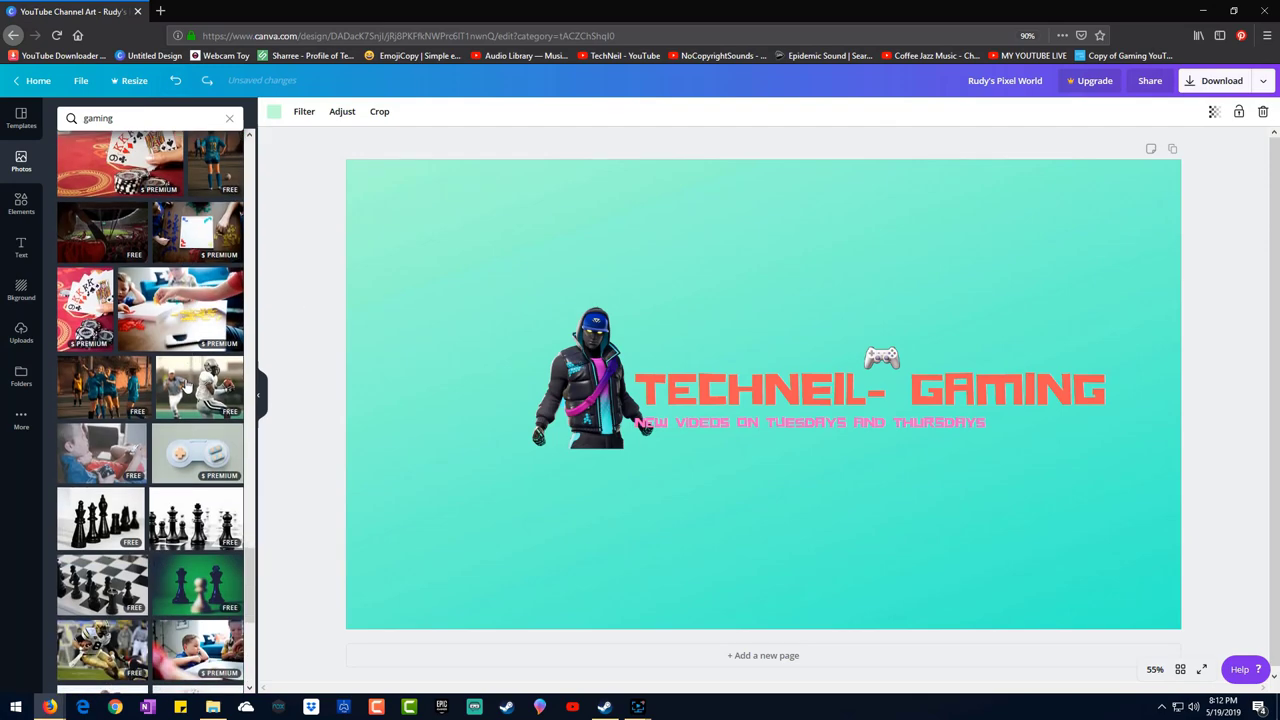
scroll(140, 200, up, 5)
click(138, 120)
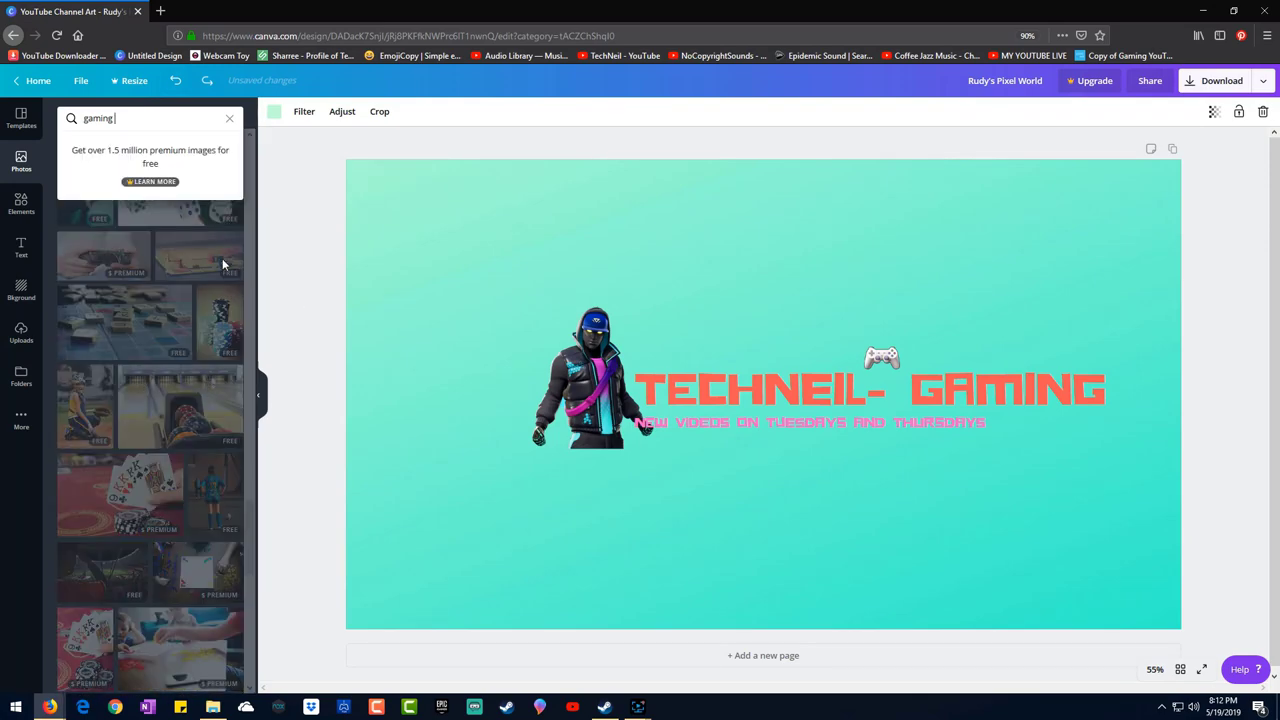
click(266, 240)
scroll(150, 330, down, 15)
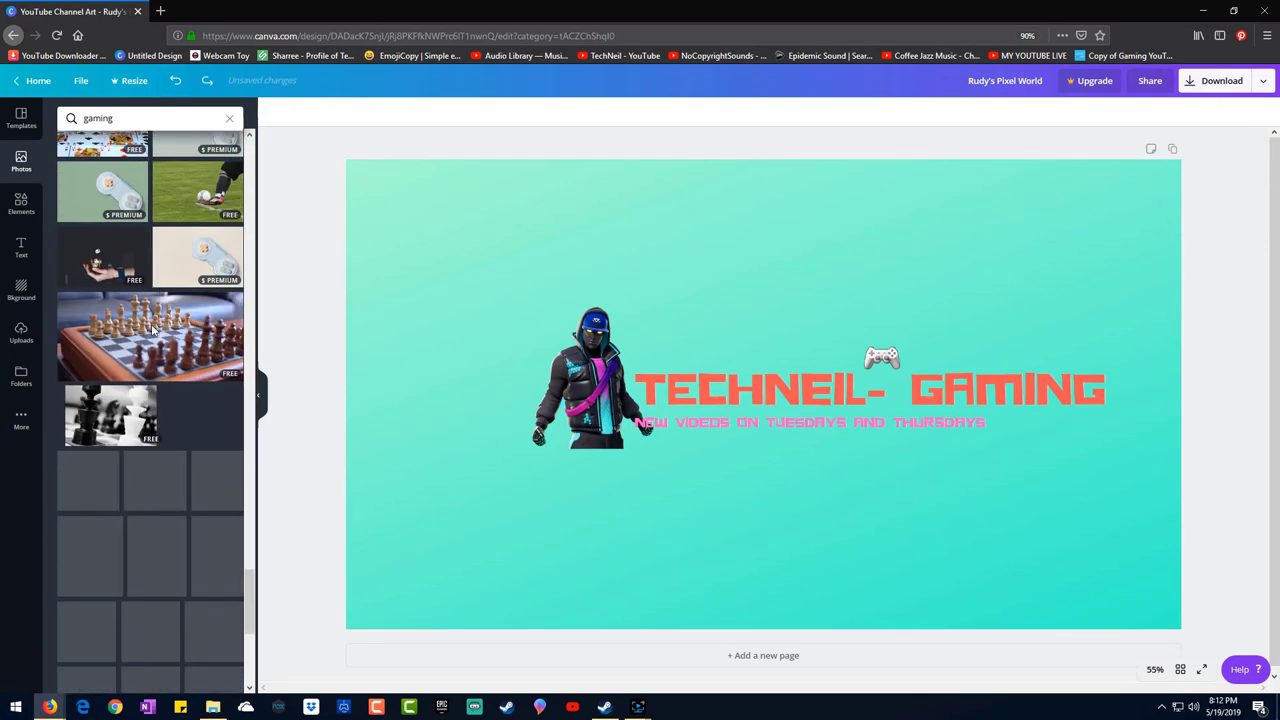
scroll(150, 330, down, 10)
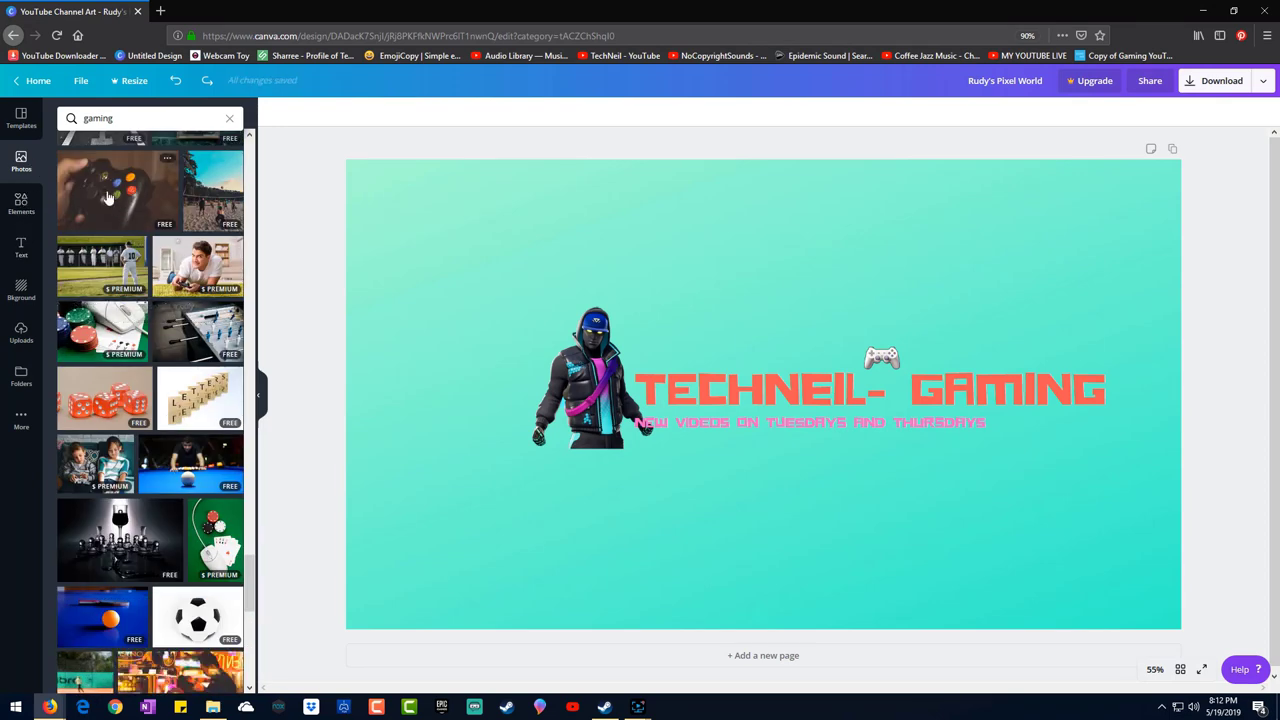
drag(115, 190, 383, 228)
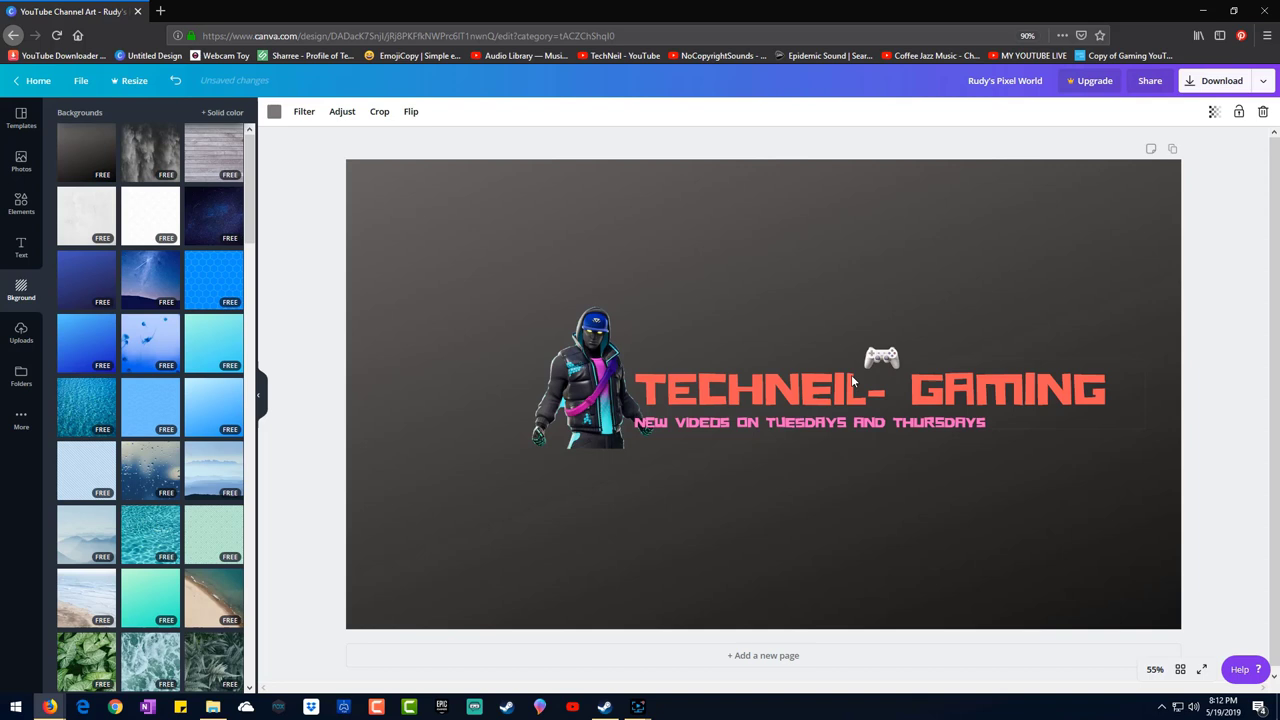
Download the banner as a PNG, dismiss the Canva Pro popup, and show the file in Downloads.
click(1212, 87)
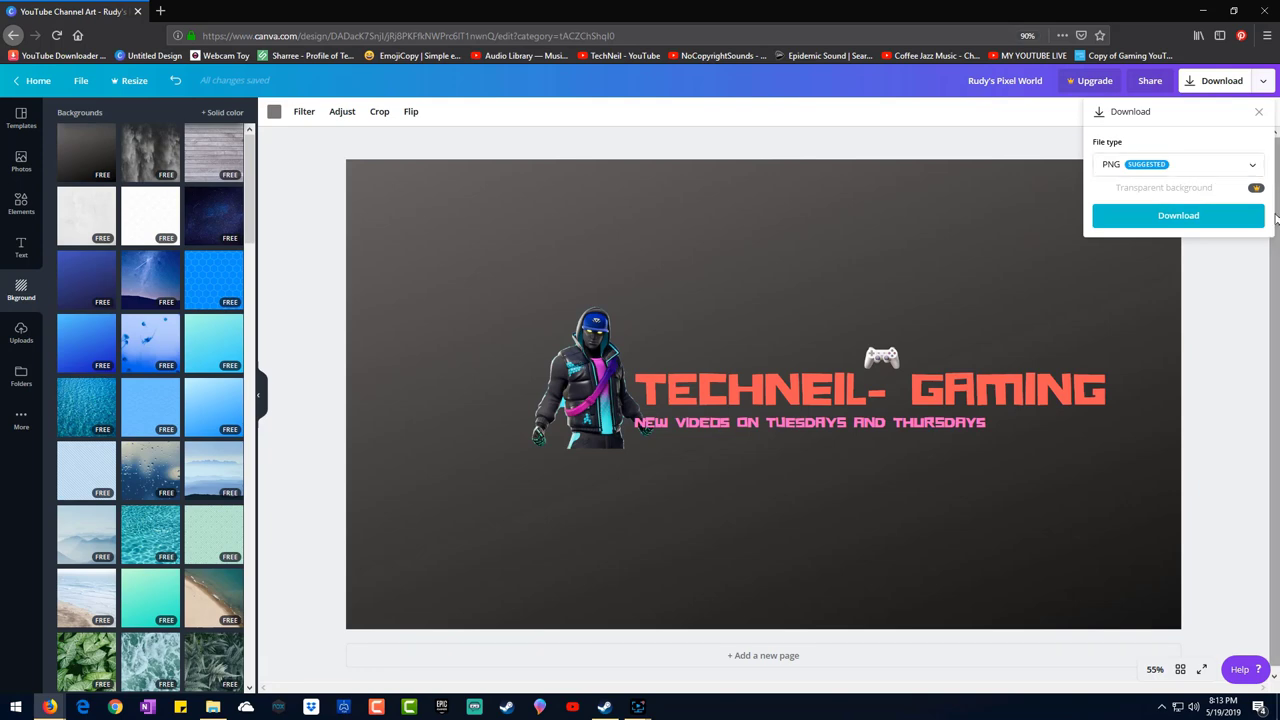
click(1212, 218)
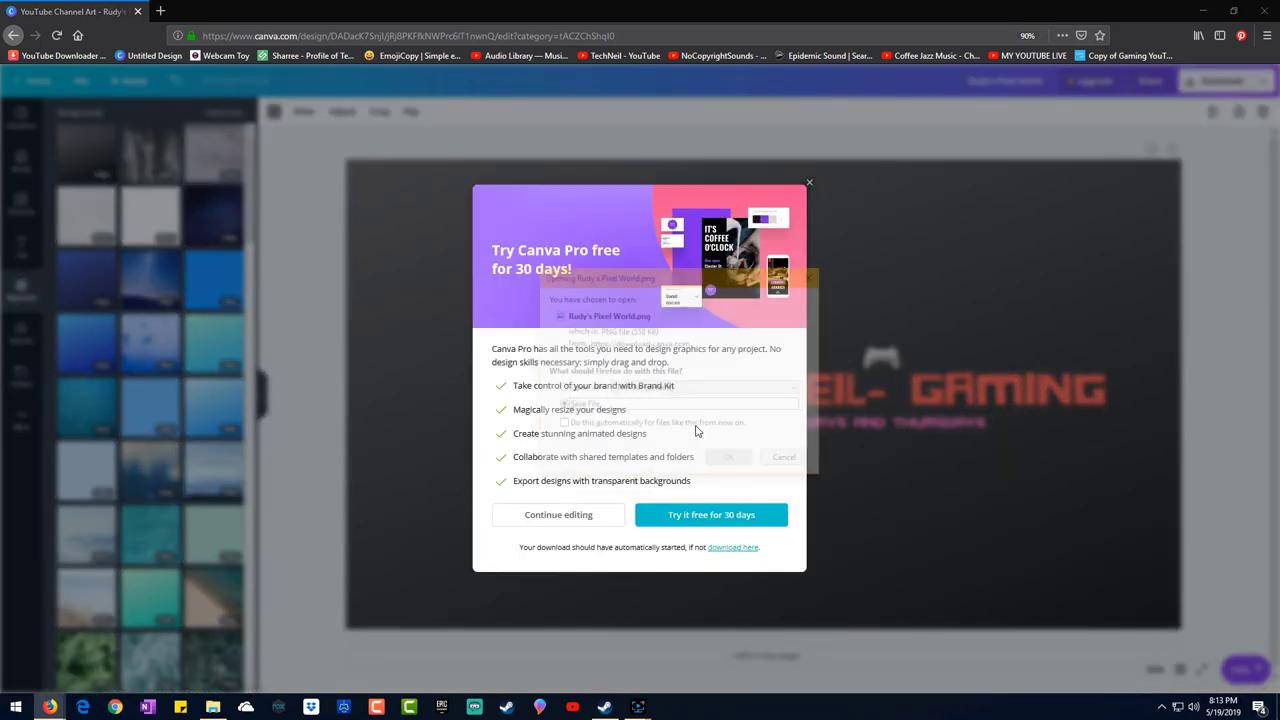
click(726, 459)
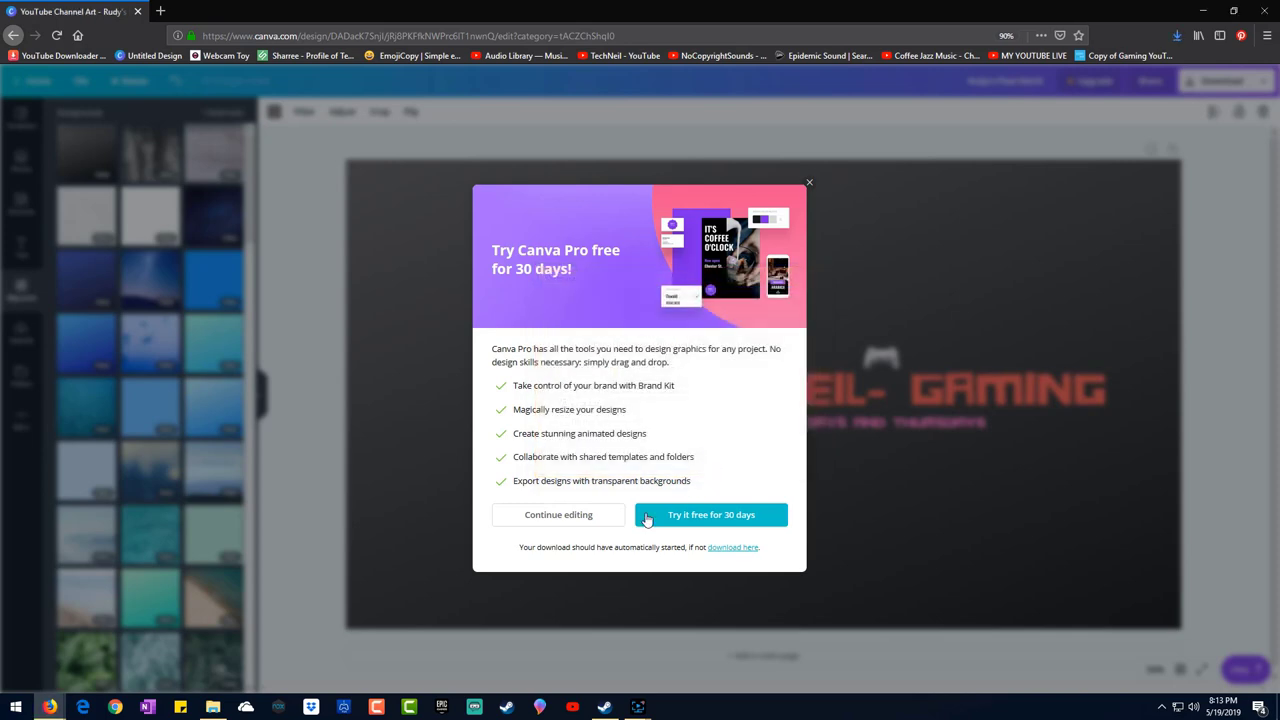
click(810, 184)
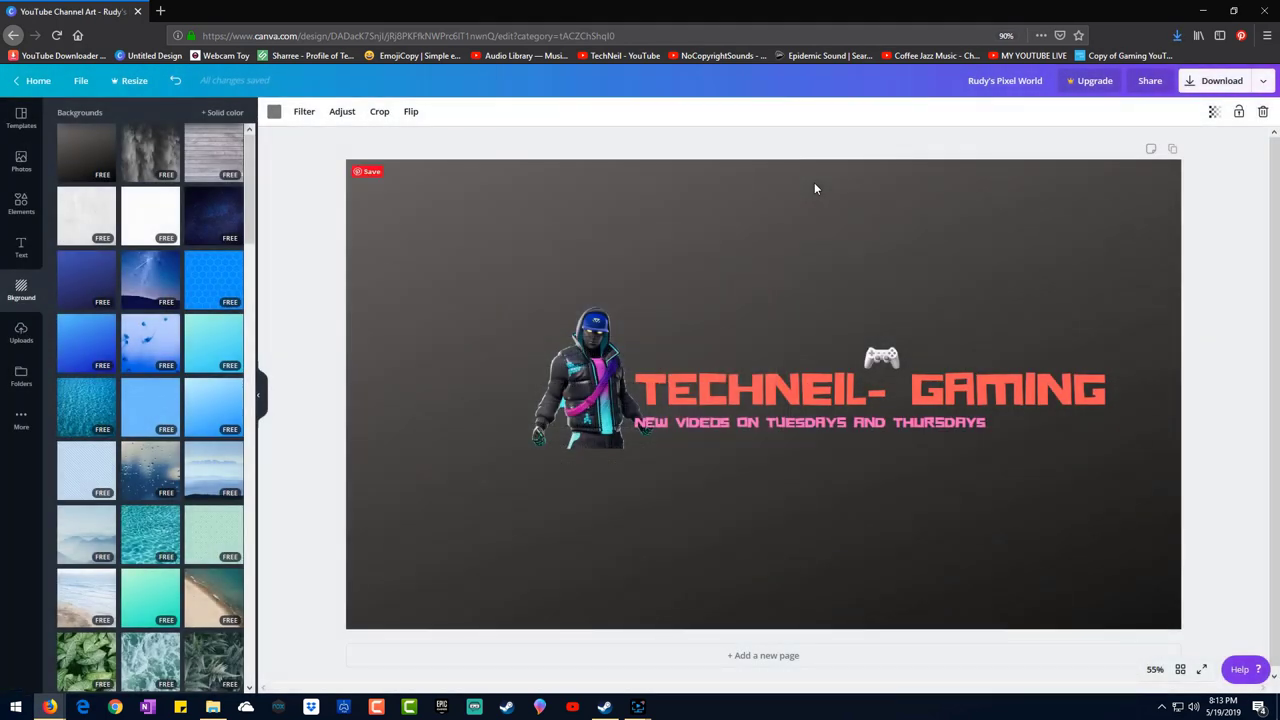
click(1177, 36)
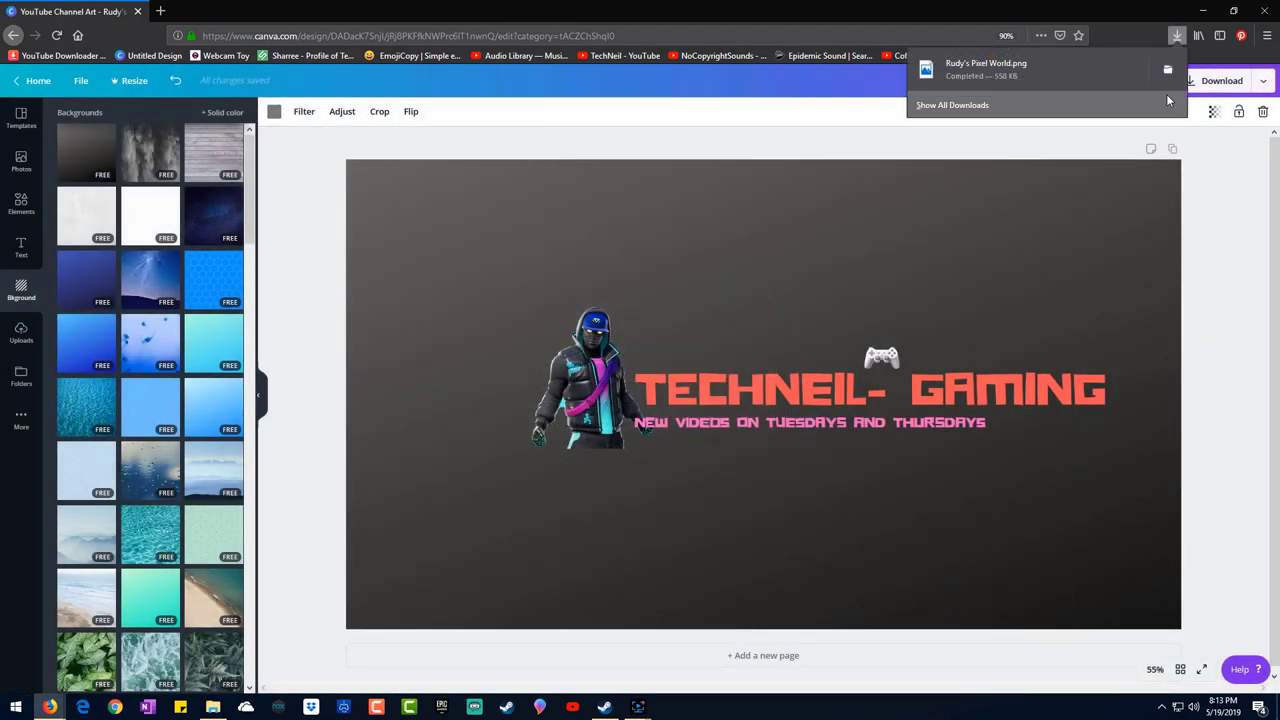
click(1166, 74)
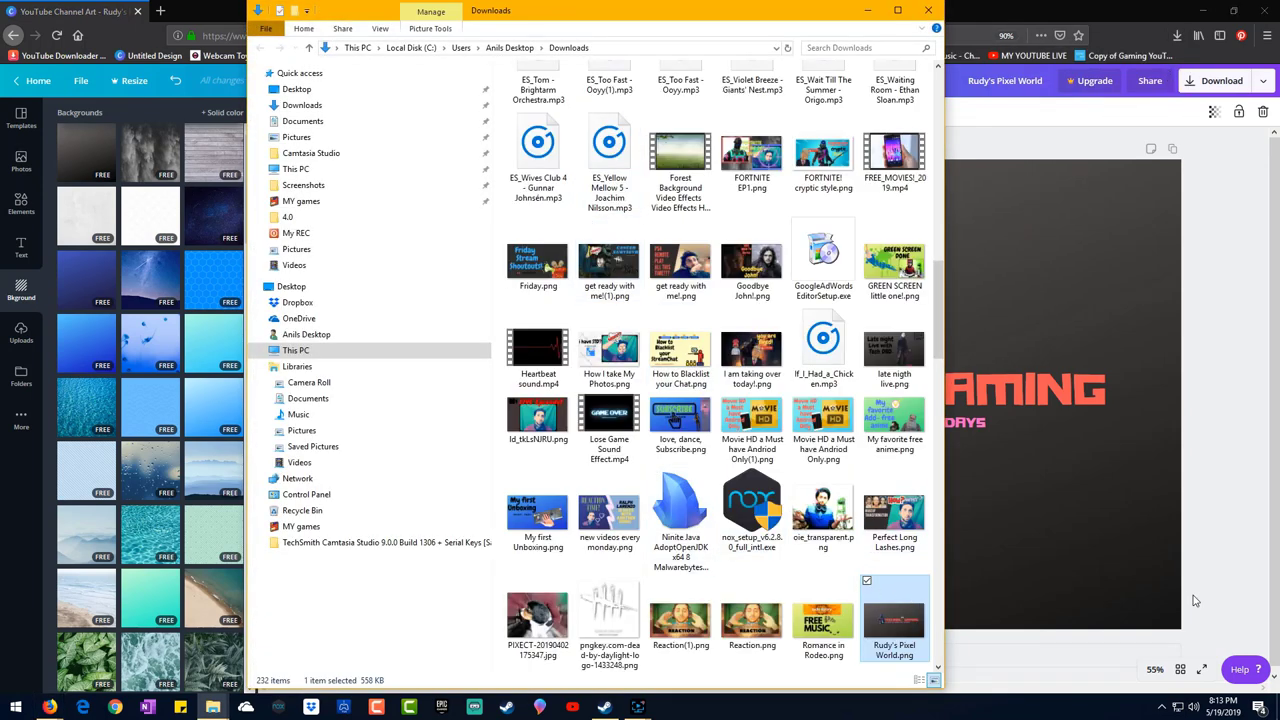
double_click(894, 618)
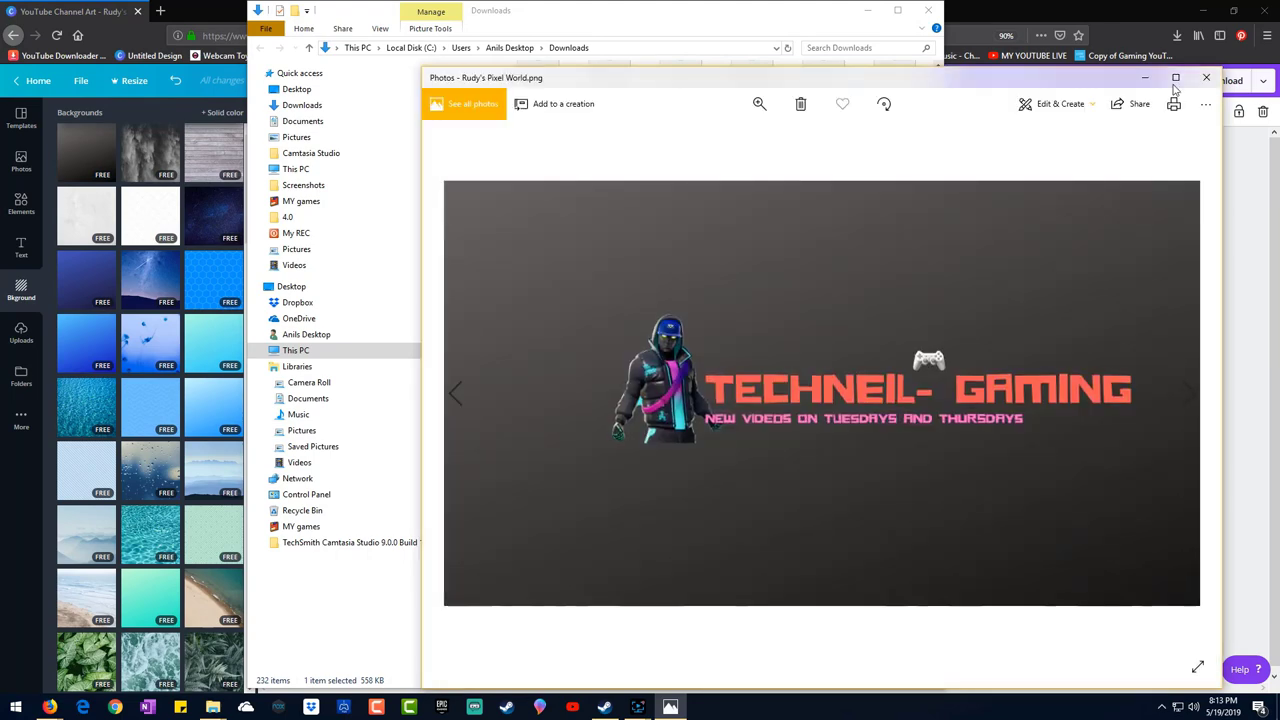
click(1175, 77)
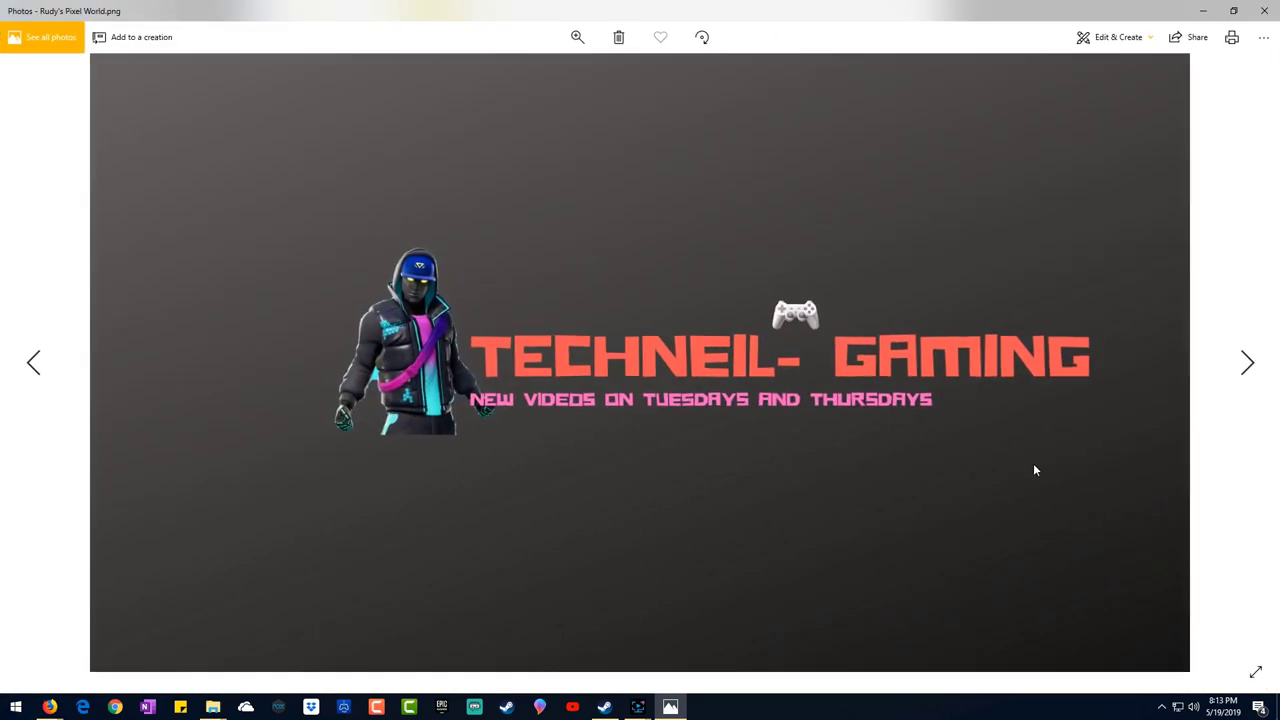